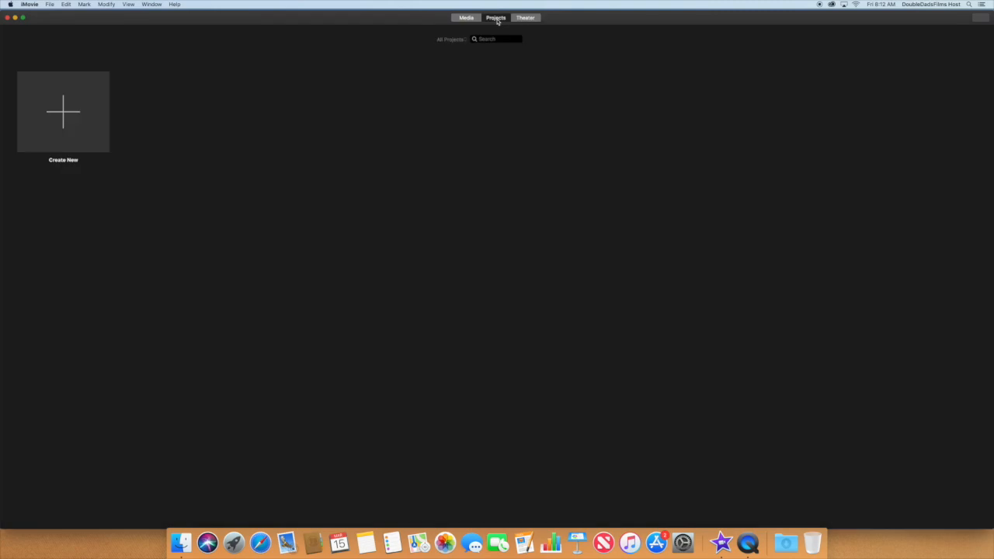
Step: Look at the media library briefly, return to the projects overview and create a new Movie project
left_click(473, 21)
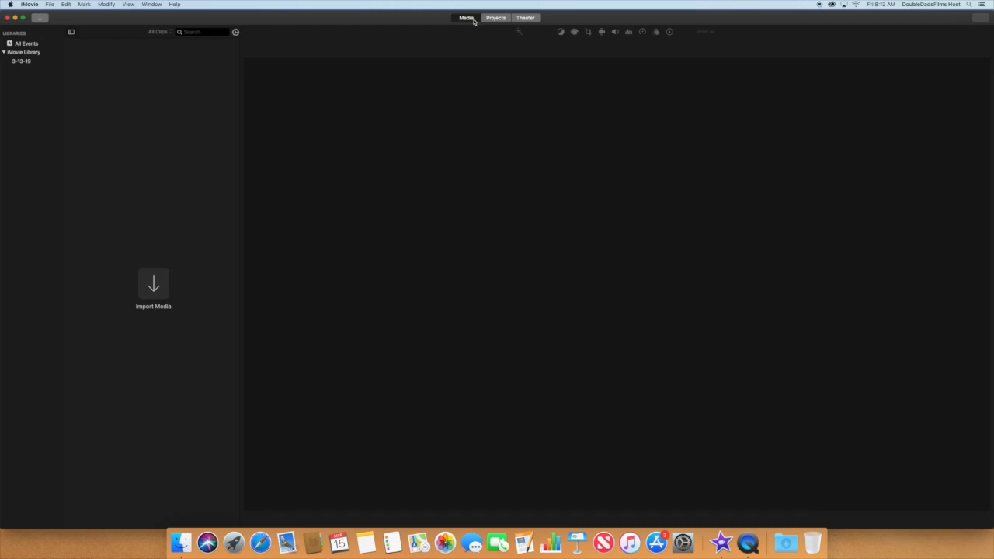
left_click(500, 21)
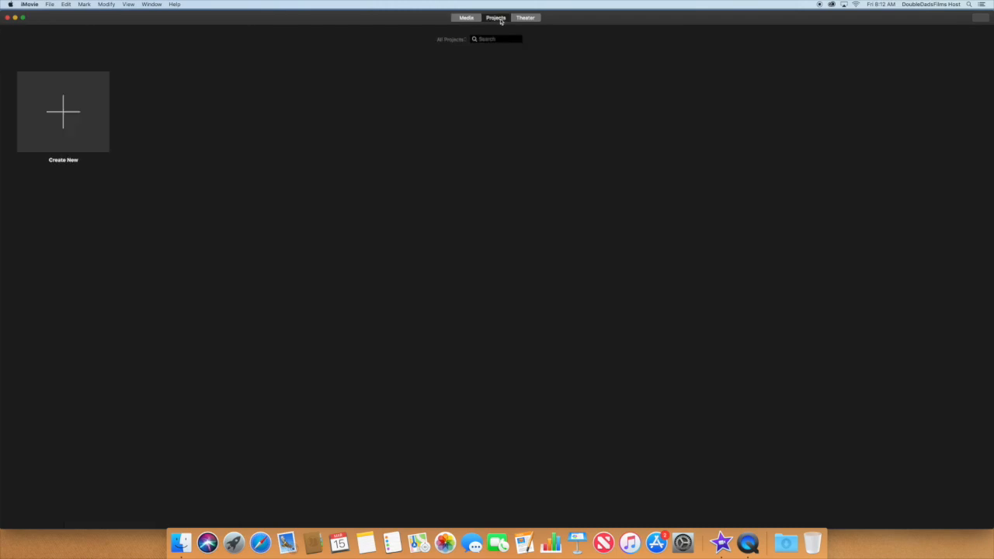
left_click(66, 116)
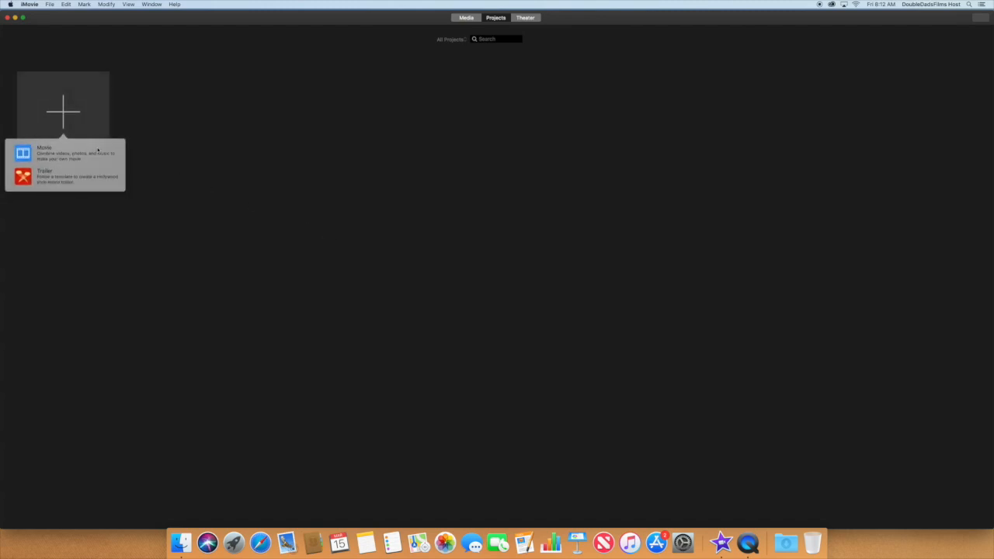
left_click(30, 155)
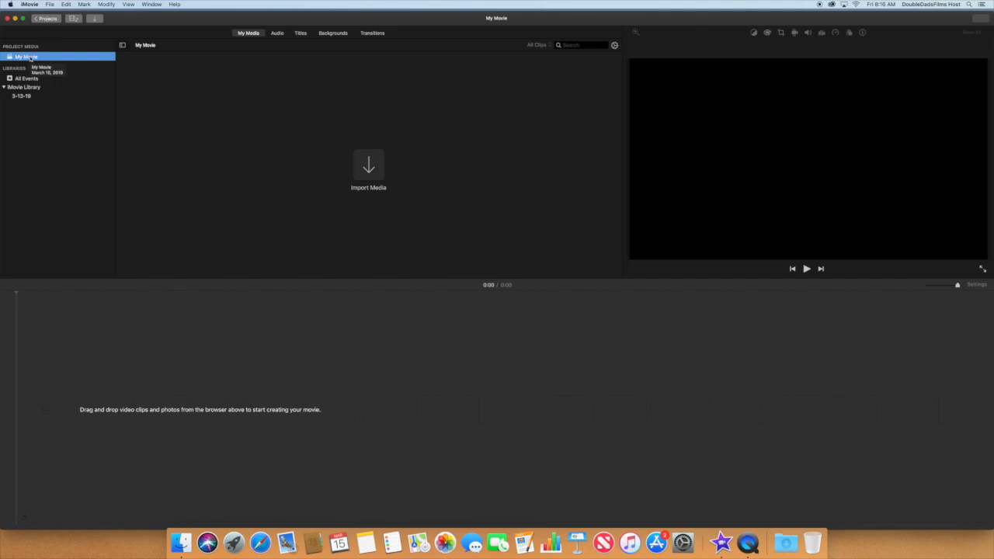
Step: Leave the new movie for the projects overview, naming the project "My First Cooking Video"
left_click(48, 19)
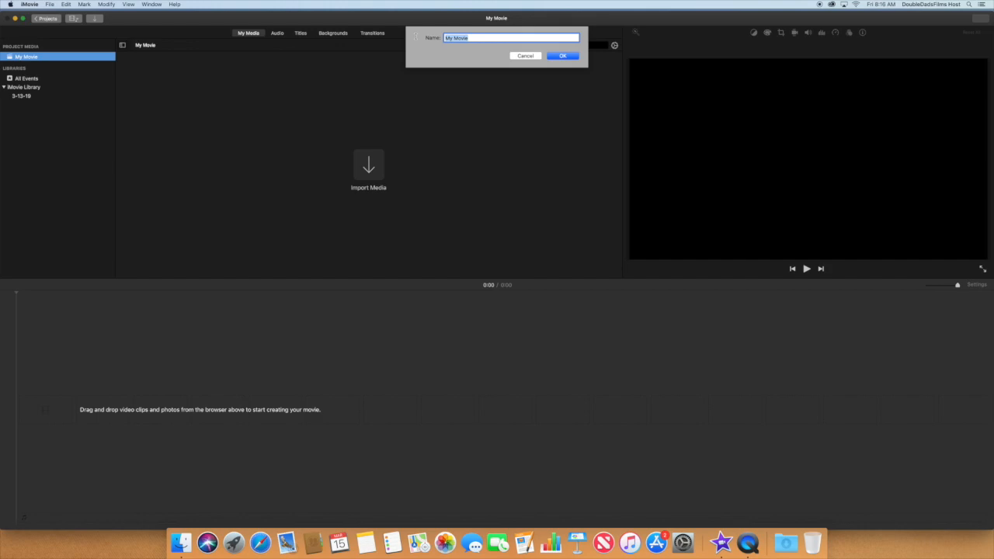
type("My First Cooking Video")
key("super+a")
left_click(563, 56)
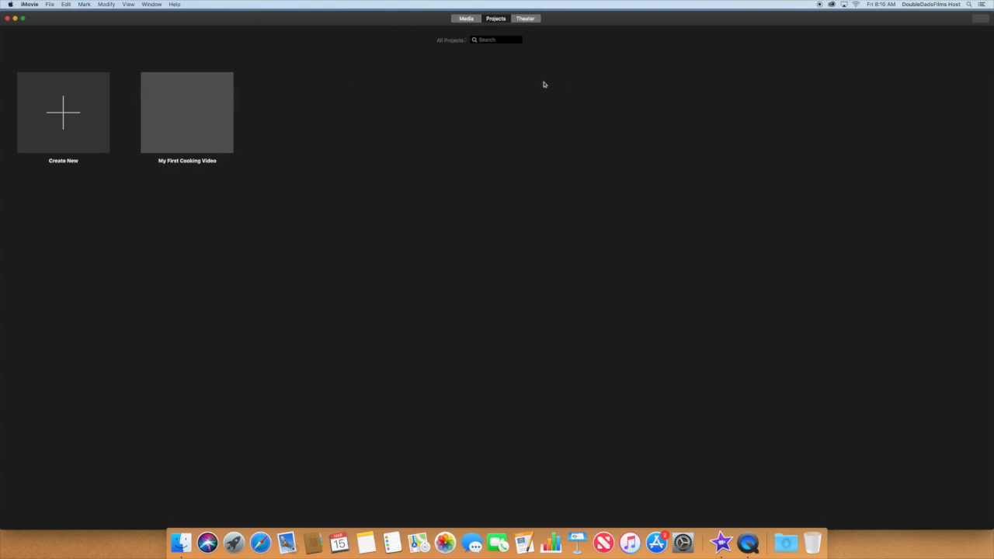
Step: Reopen the My First Cooking Video project for editing
mouse_move(195, 108)
mouse_move(188, 129)
left_click(194, 128)
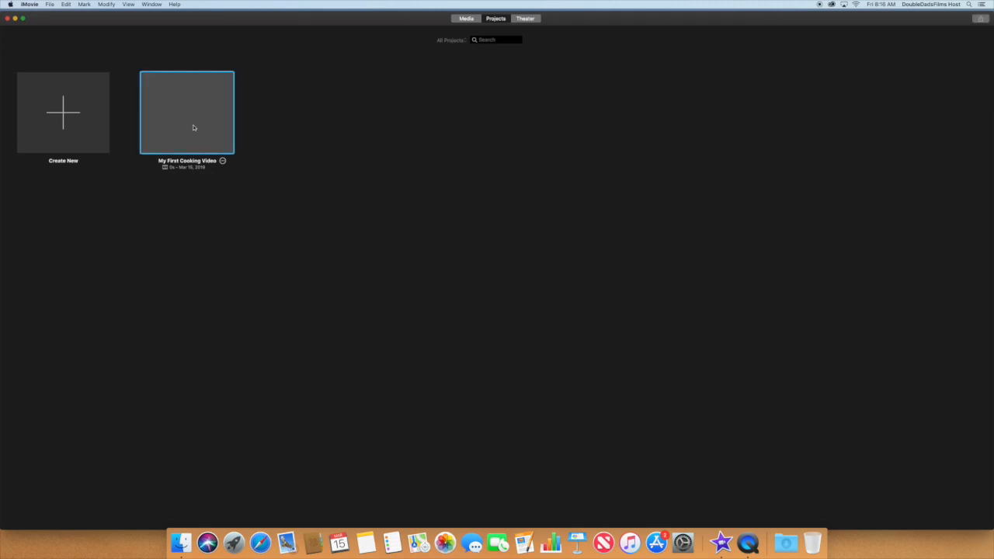
double_click(194, 128)
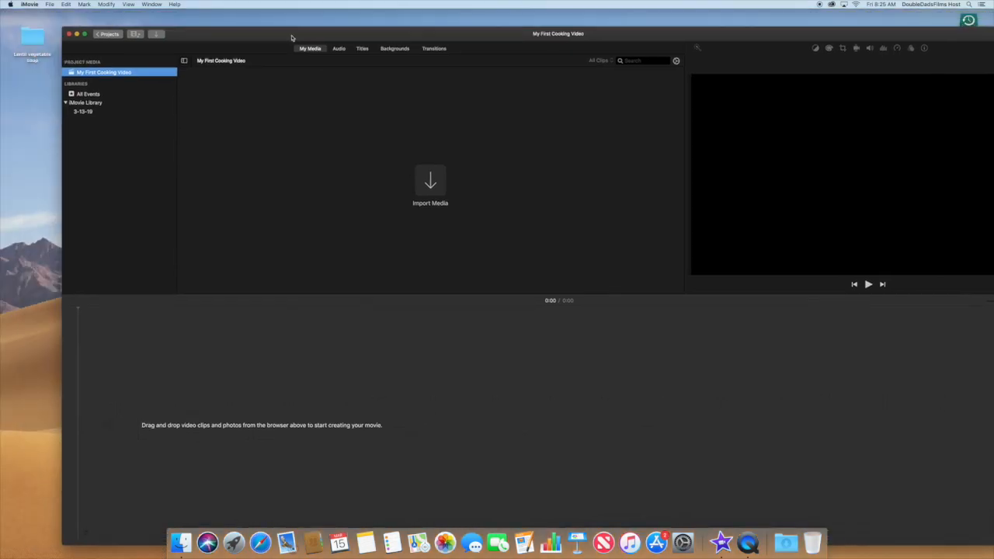
Step: Move the project window aside and show the desktop folder "Lentil vegetable soup" as a list beside it
left_click_drag(288, 39, 557, 82)
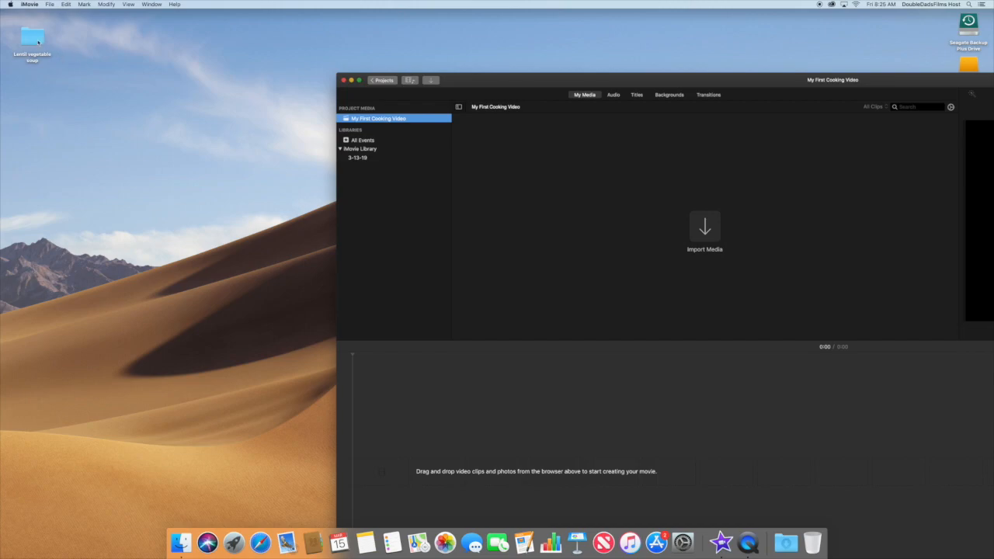
double_click(38, 42)
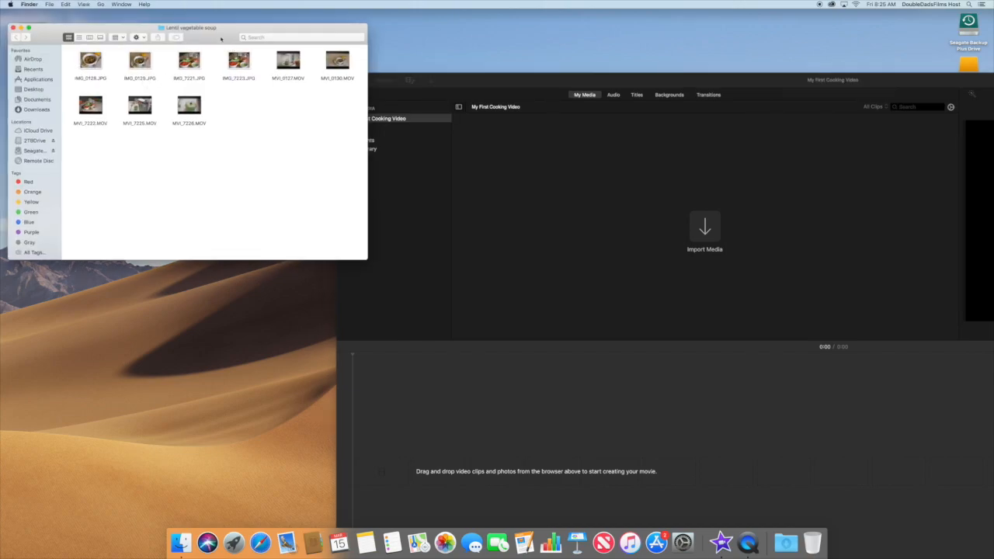
left_click_drag(221, 39, 215, 29)
left_click(72, 27)
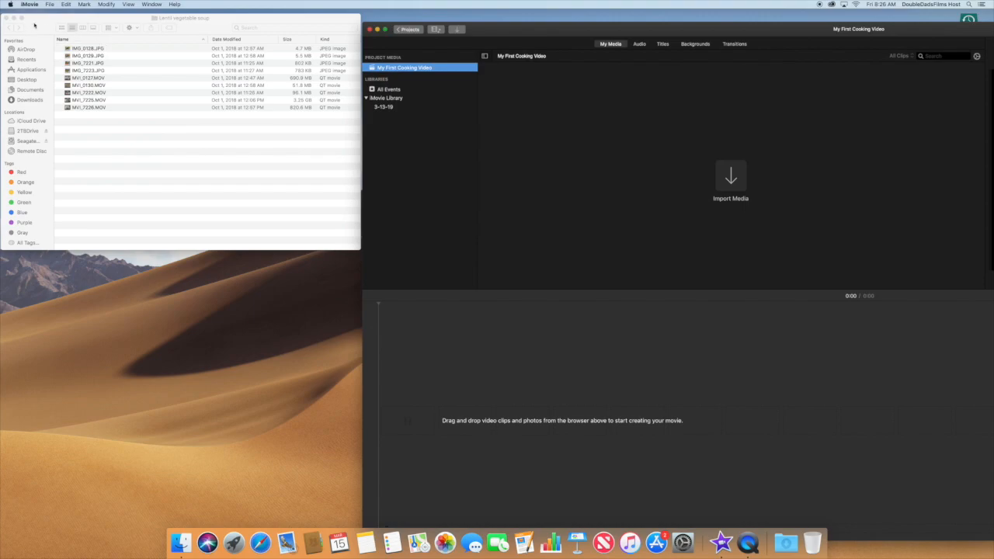
Step: Create a new event in the iMovie Library and name it "My first cooking video 1"
left_click(394, 100)
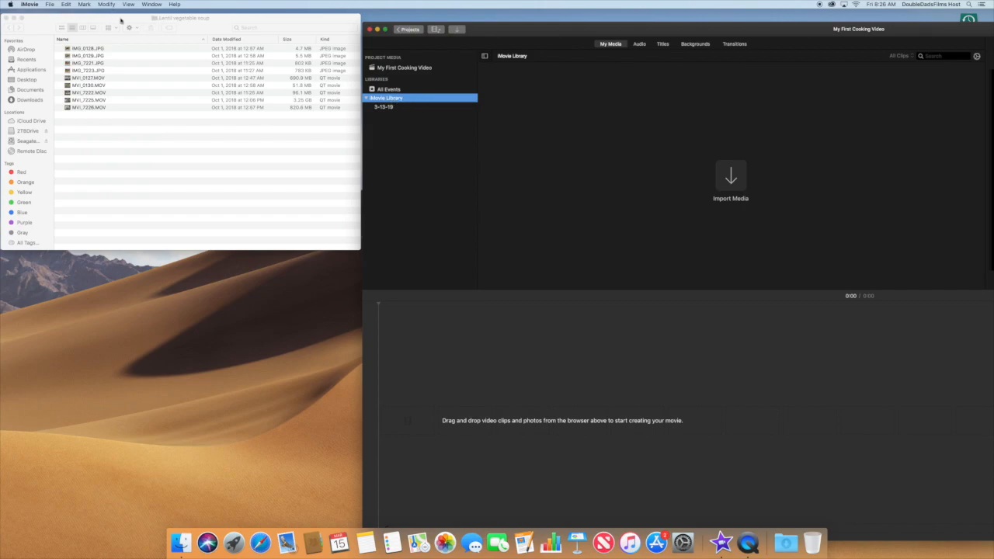
left_click(50, 5)
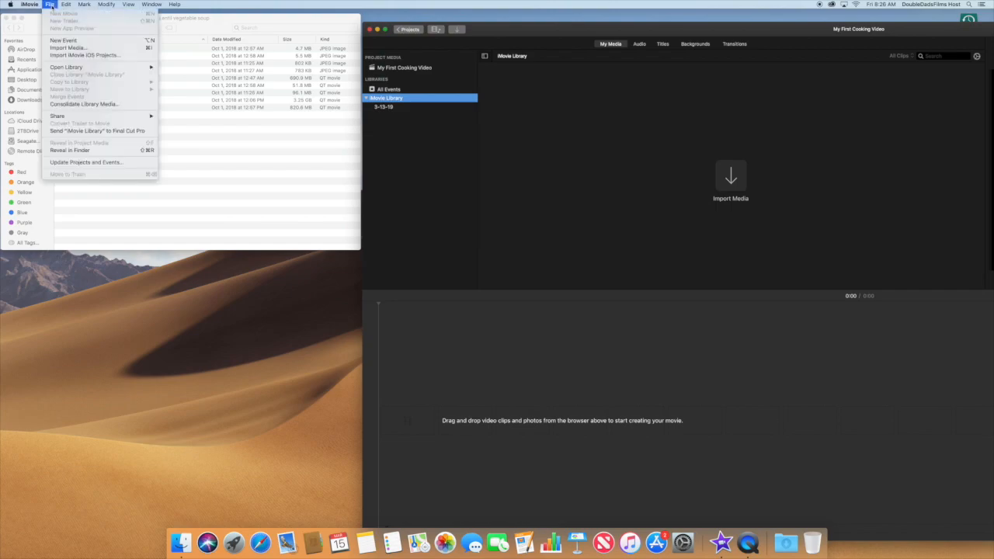
left_click(64, 40)
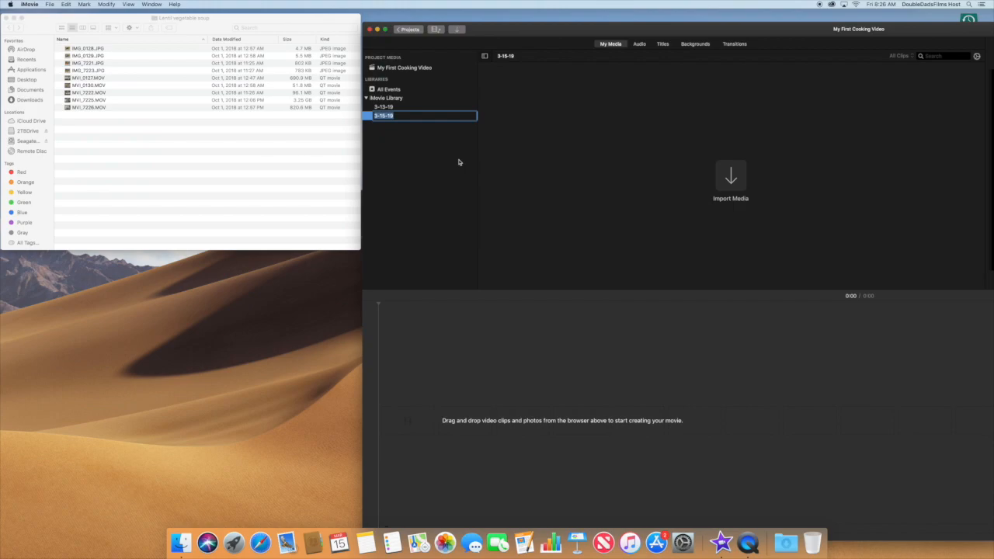
type("My first cooking video")
key("Return")
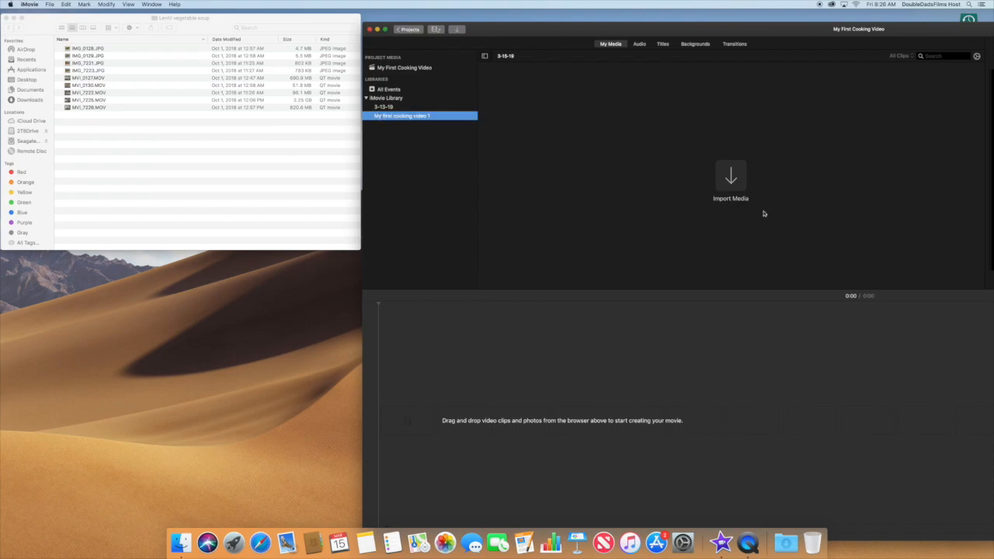
Step: Start a media import for the new event and browse to the Lentil vegetable soup folder on the Desktop
left_click_drag(512, 32, 511, 24)
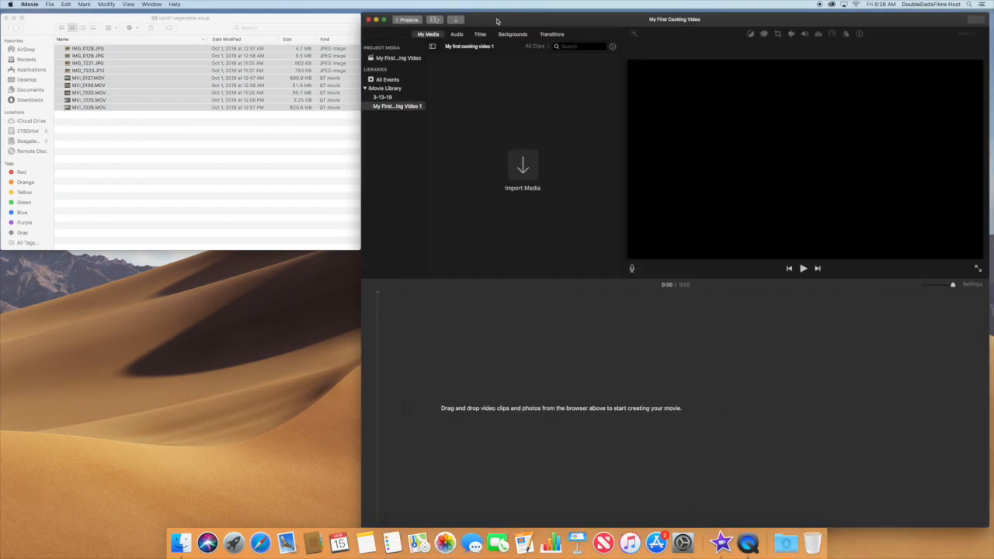
left_click_drag(497, 22, 502, 21)
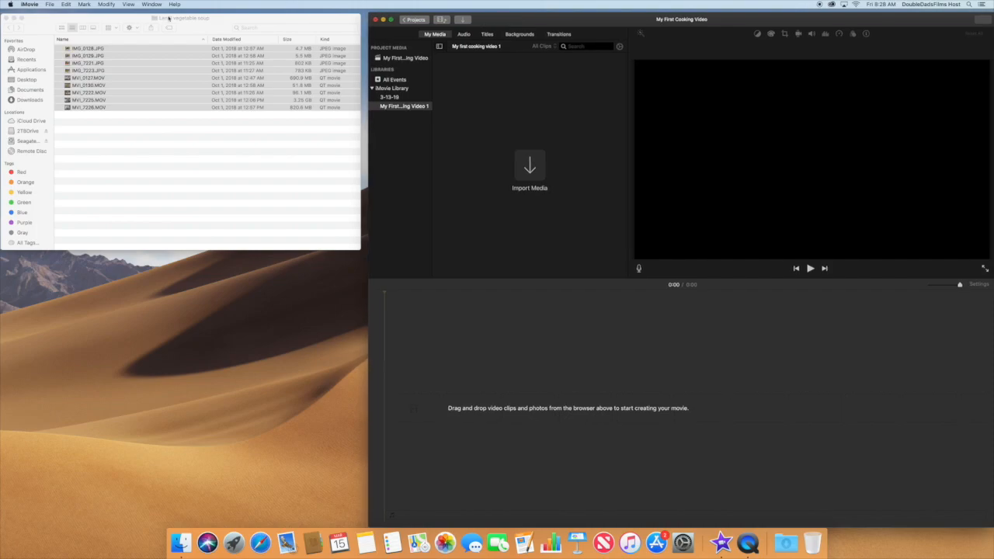
left_click(49, 6)
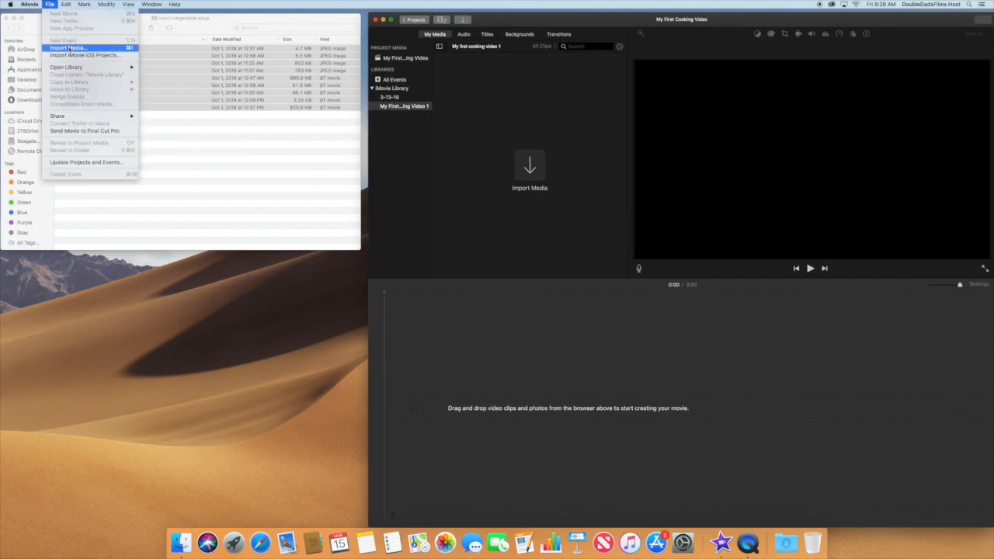
left_click(72, 47)
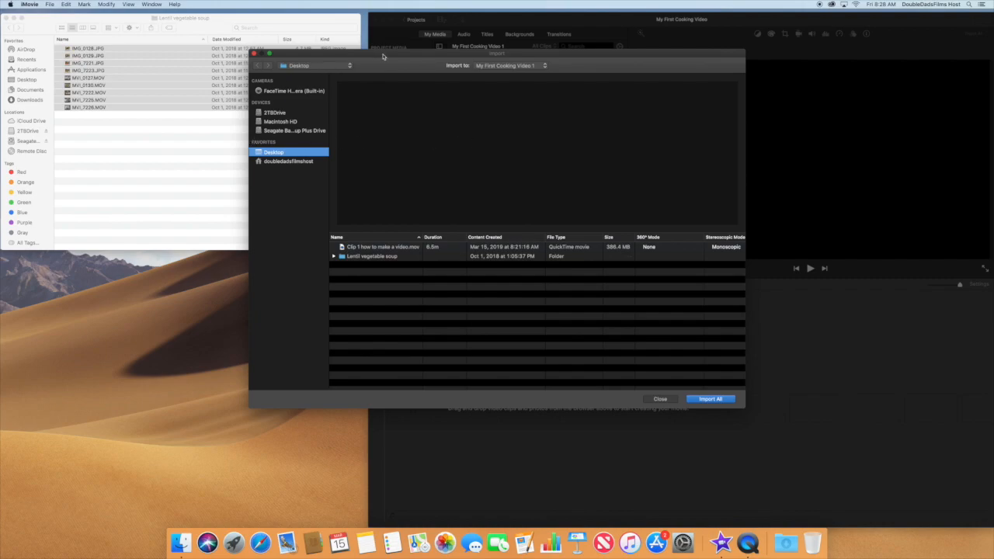
left_click_drag(385, 56, 409, 62)
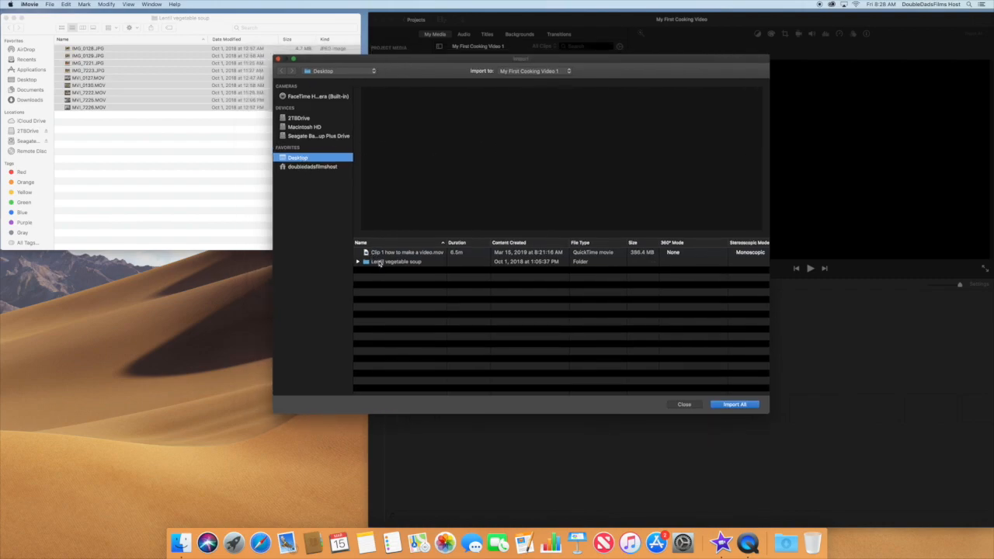
left_click(380, 263)
double_click(380, 262)
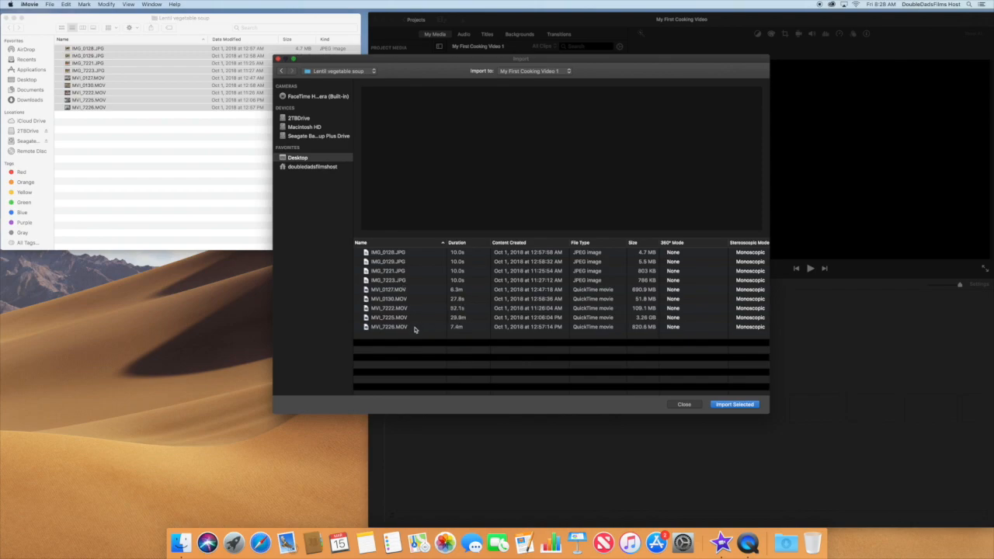
Step: Import all photos and movies, IMG_0128.JPG through MVI_7226.MOV, into the My First Cooking Video 1 event
left_click(416, 327)
left_click(393, 256, "shift")
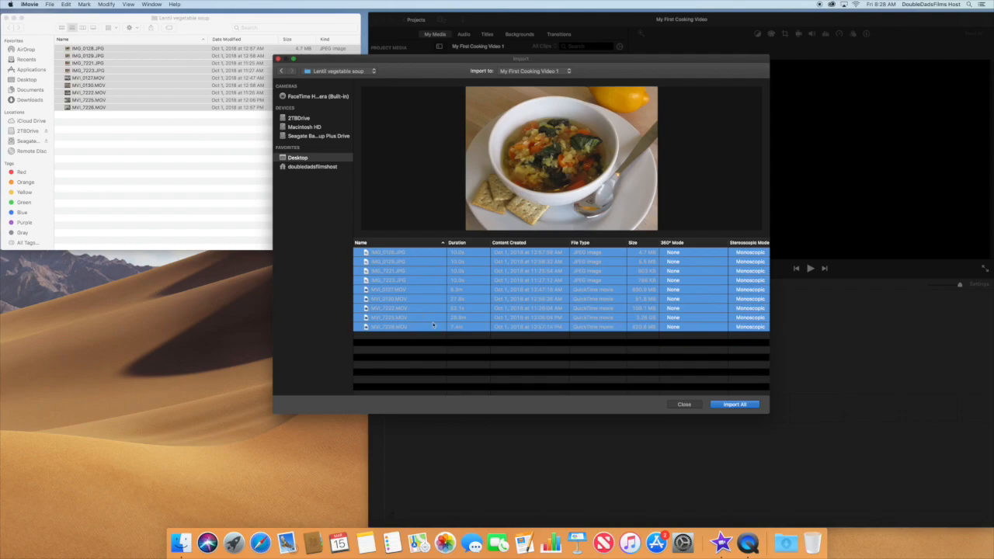
left_click(424, 343)
left_click(412, 328)
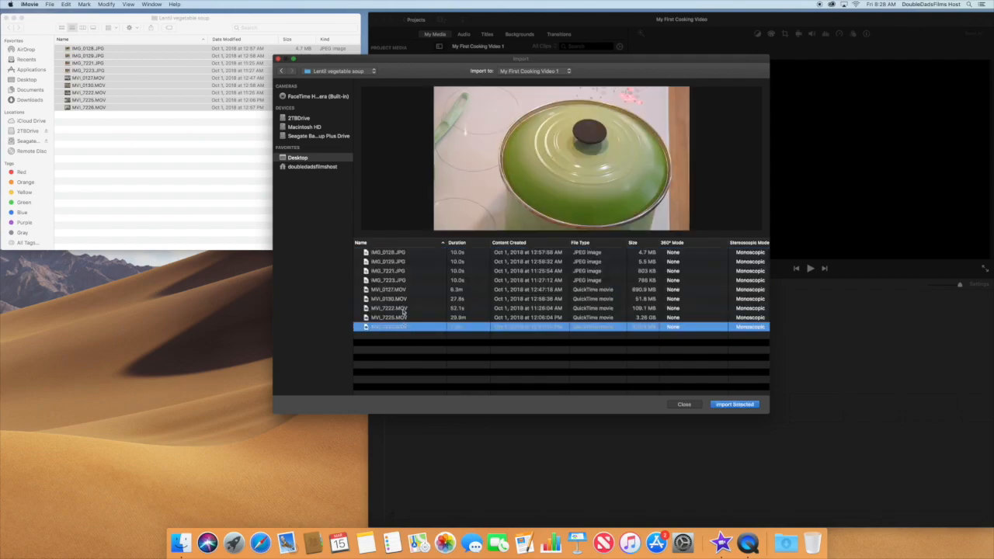
left_click(390, 253)
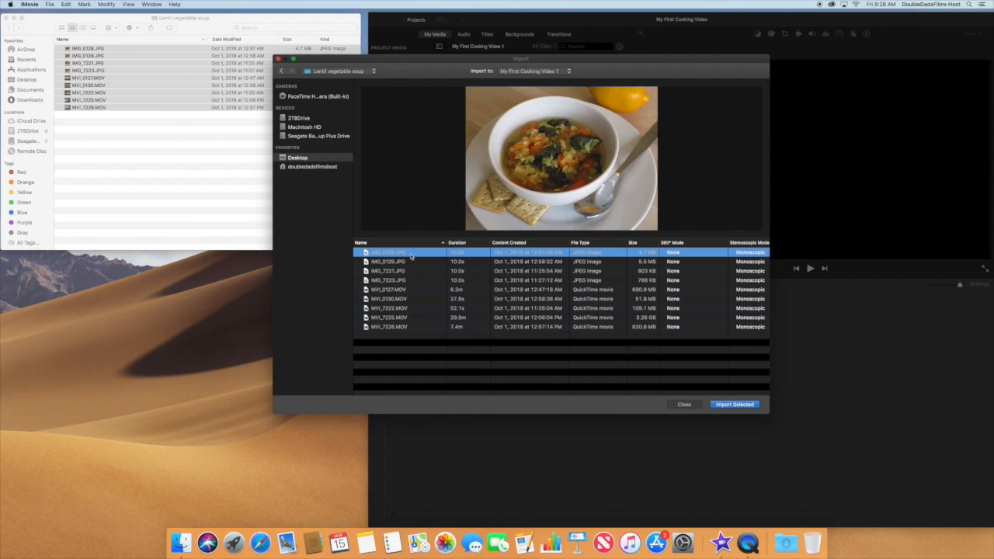
left_click(398, 329, "shift")
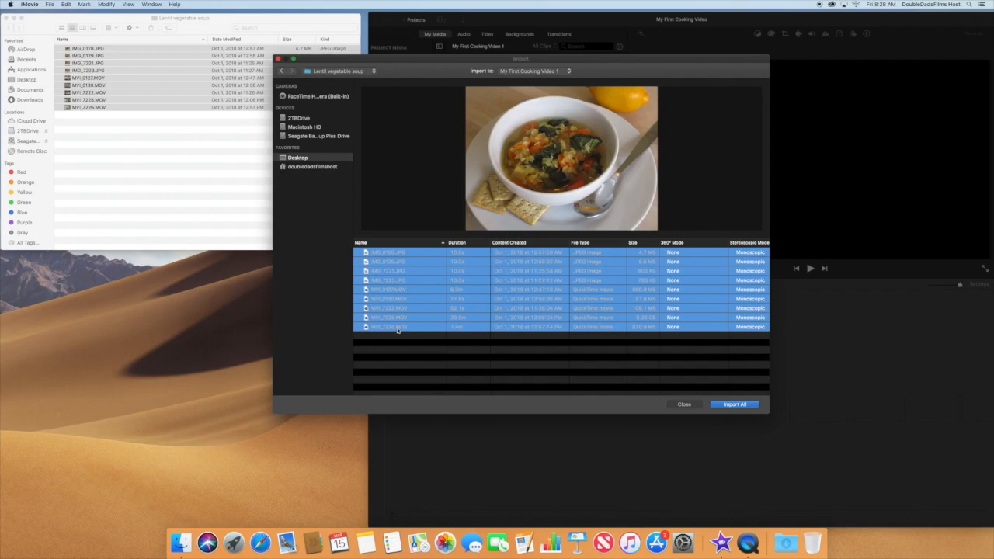
left_click(736, 405)
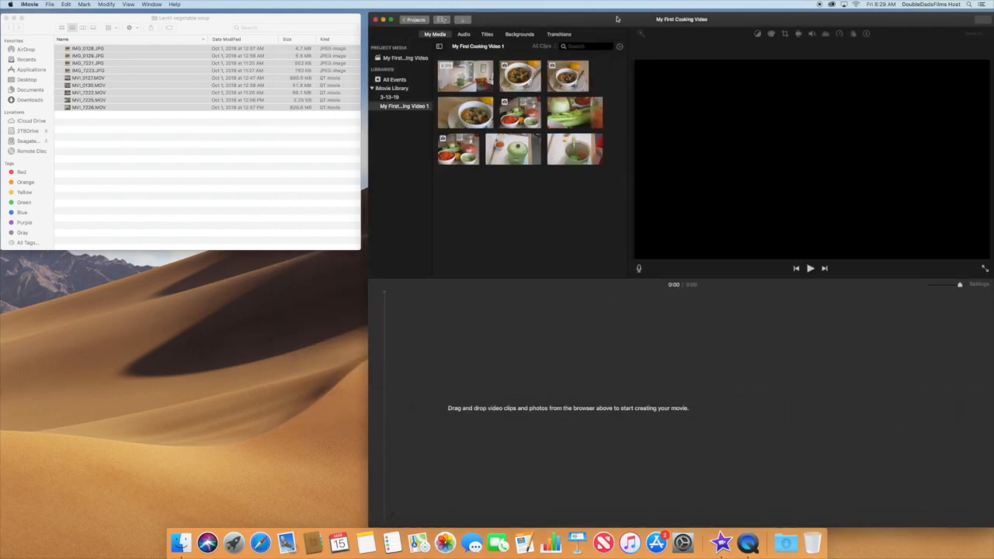
Step: Close the Lentil vegetable soup folder window, then reposition and widen the project window to use the desktop space
left_click_drag(618, 18, 557, 18)
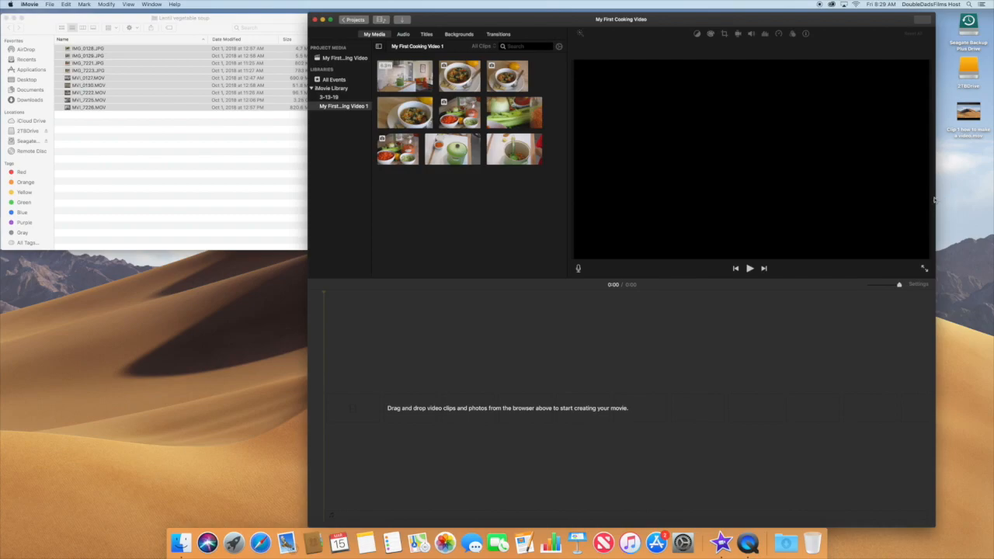
left_click_drag(992, 201, 993, 200)
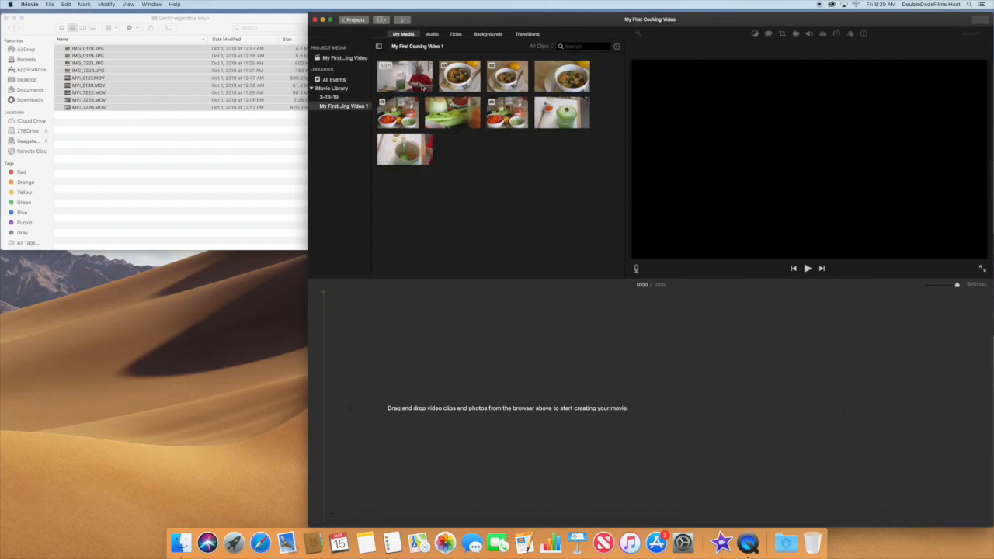
left_click(26, 23)
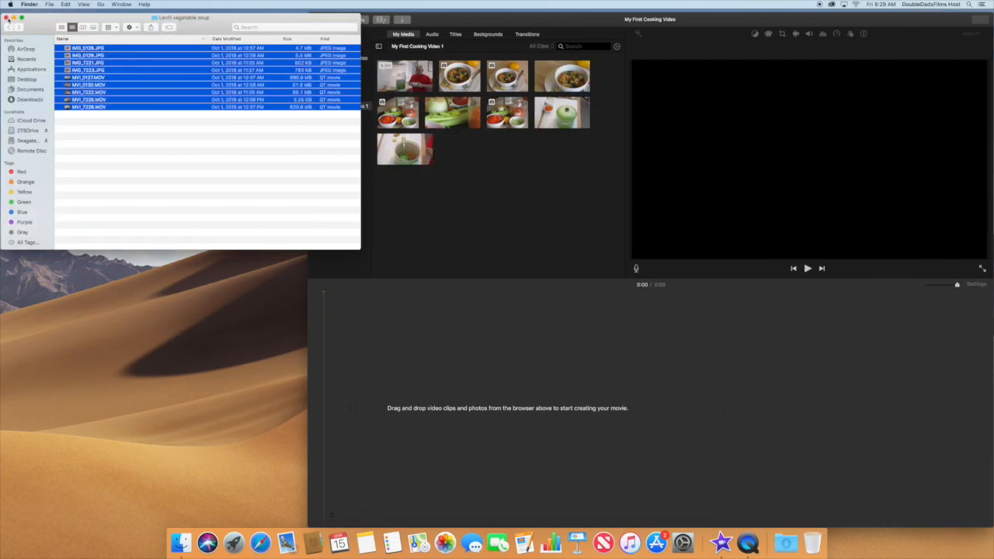
left_click(6, 18)
left_click_drag(493, 24, 283, 22)
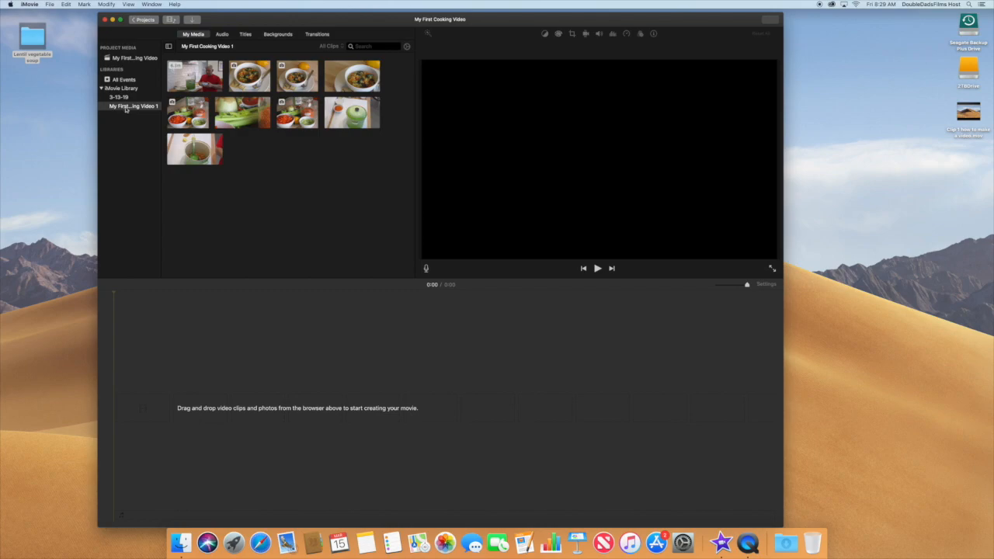
left_click_drag(784, 465, 985, 455)
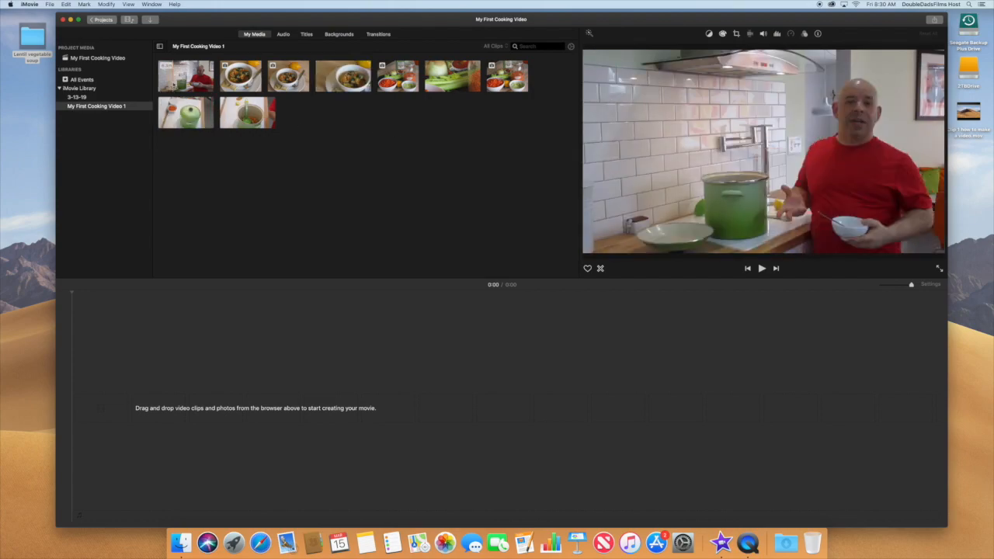
Step: Add the event's first video clip, the man in the red shirt in the kitchen, to the empty timeline
left_click(183, 78)
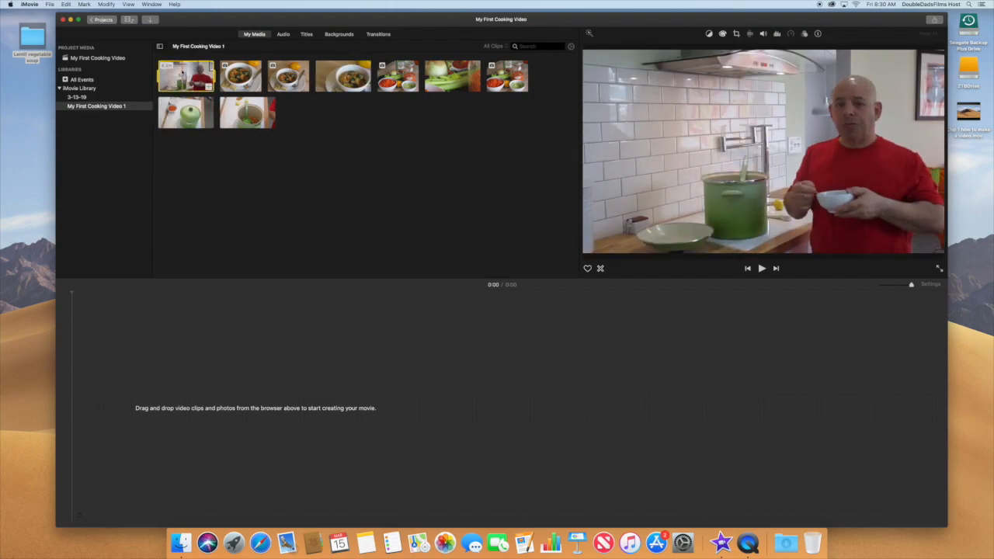
left_click_drag(183, 78, 146, 412)
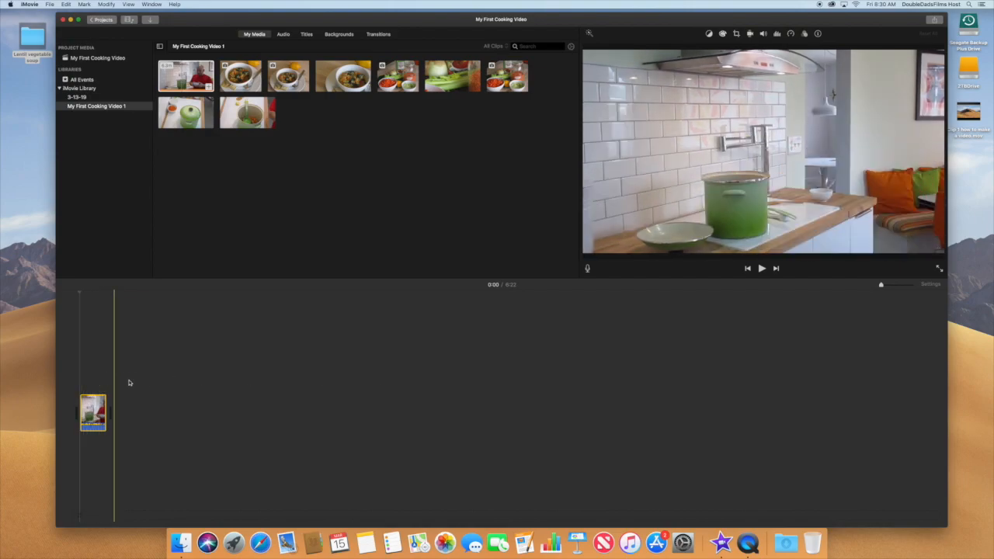
key("super+plus")
key("super+minus")
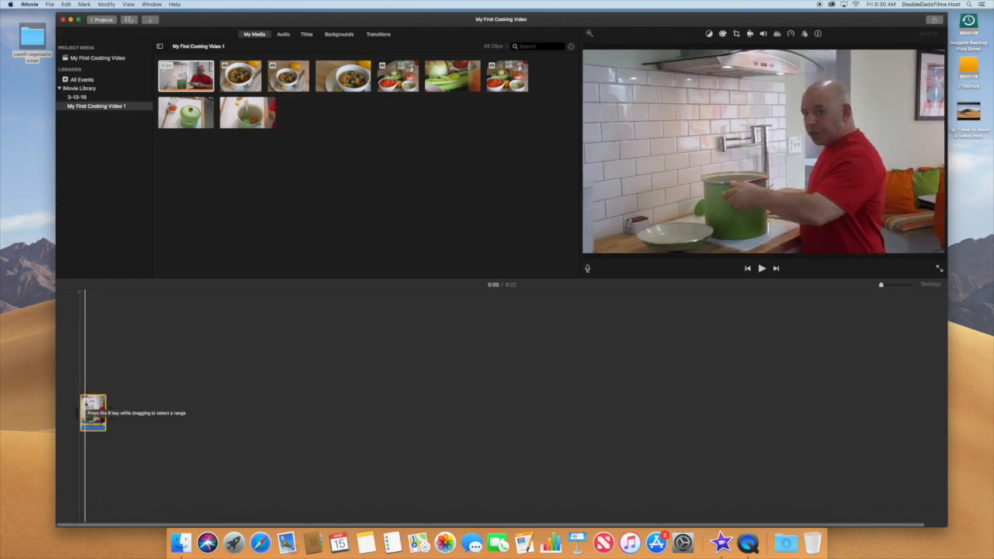
left_click_drag(92, 412, 93, 411)
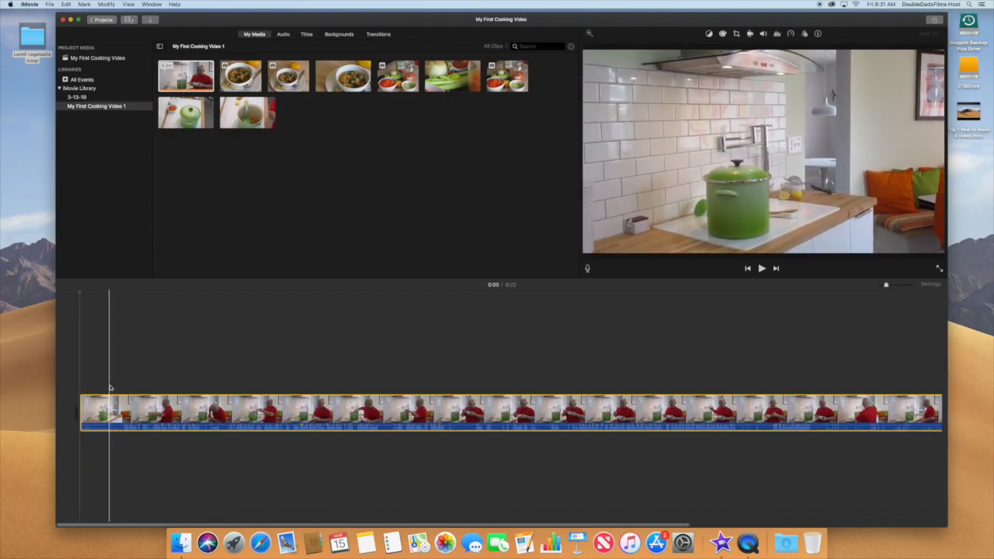
Step: Play the kitchen clip from its beginning and trim its start up to about 0:16, where the man stands beside the pot
left_click(80, 381)
key("space")
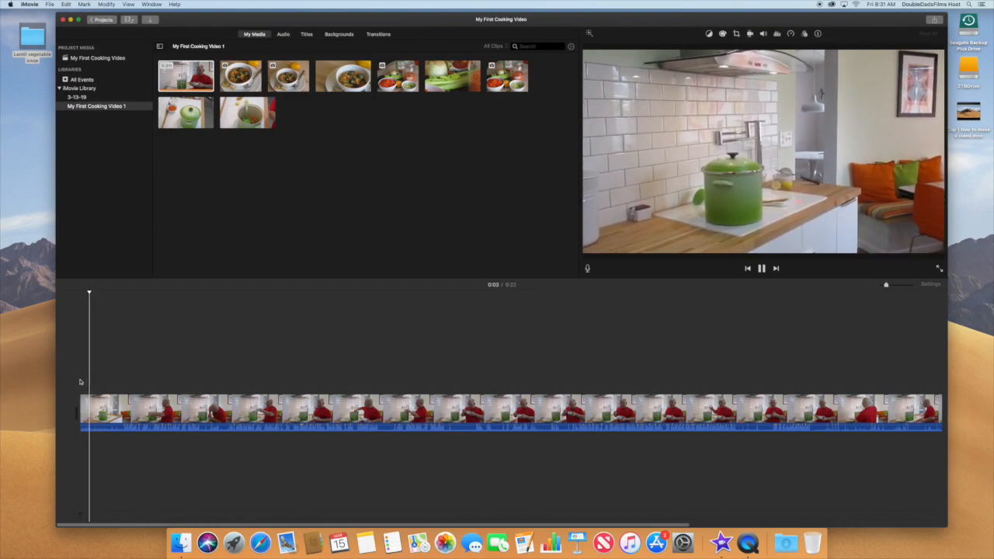
key("XF86AudioRaiseVolume")
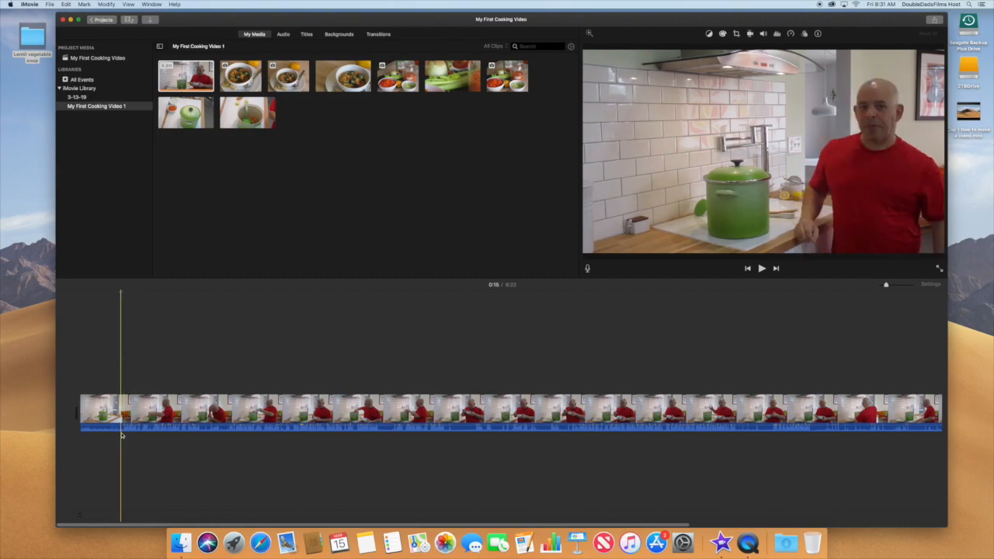
key("space")
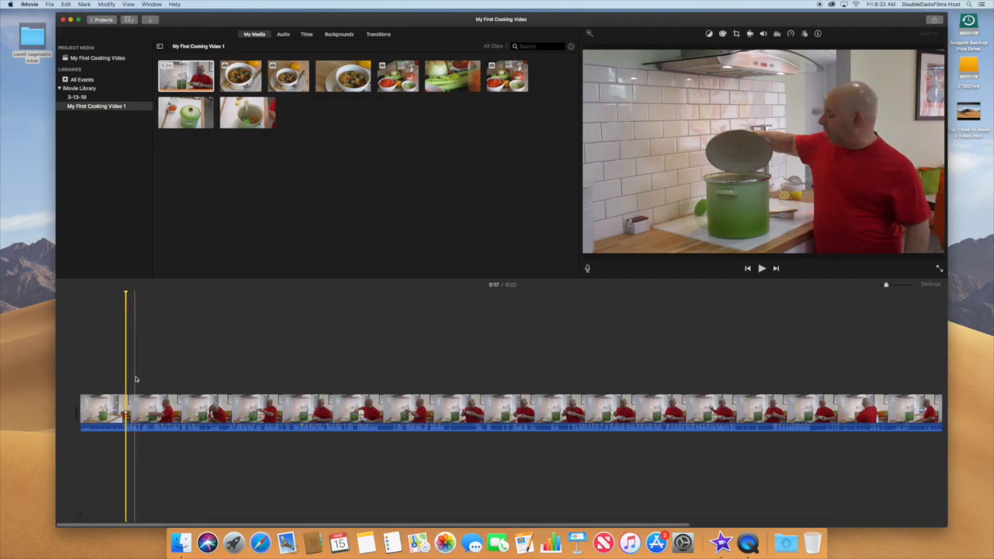
left_click_drag(126, 293, 124, 294)
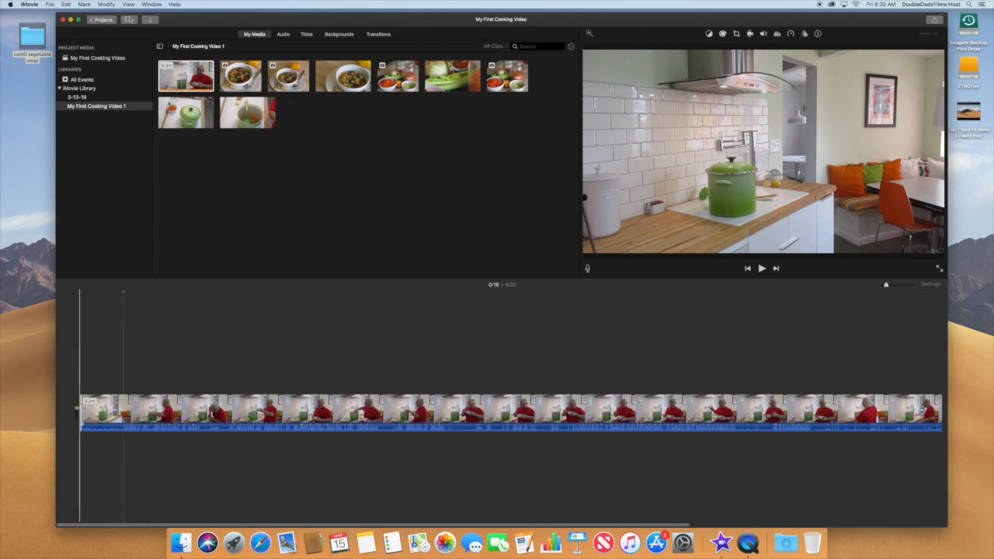
left_click_drag(78, 409, 122, 410)
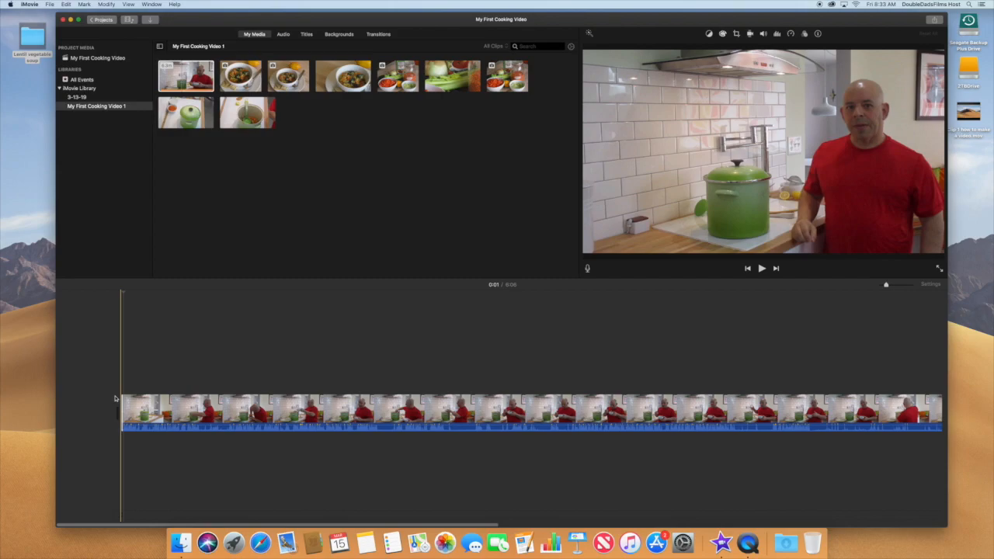
Step: Play the new opening of the clip and trim about one more second off its start
key("space")
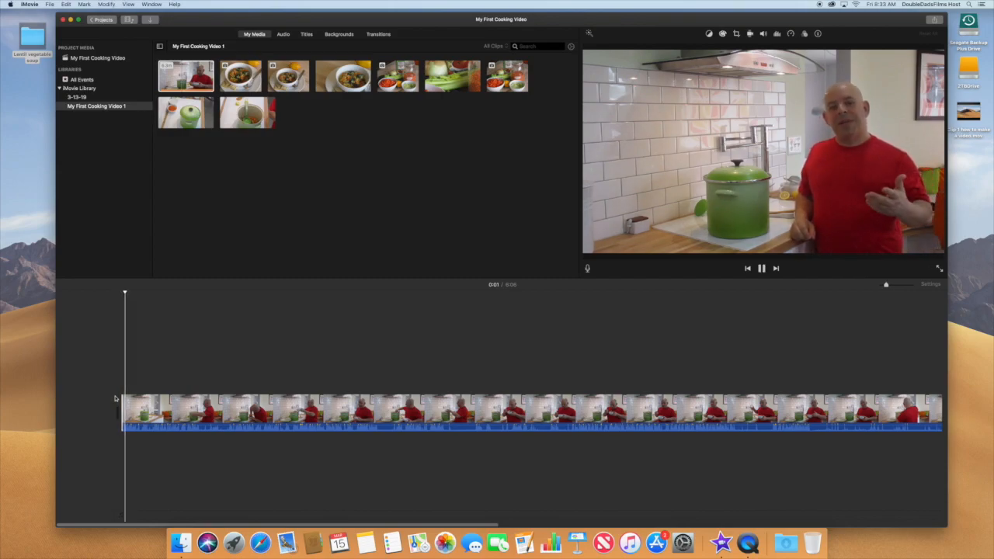
key("space")
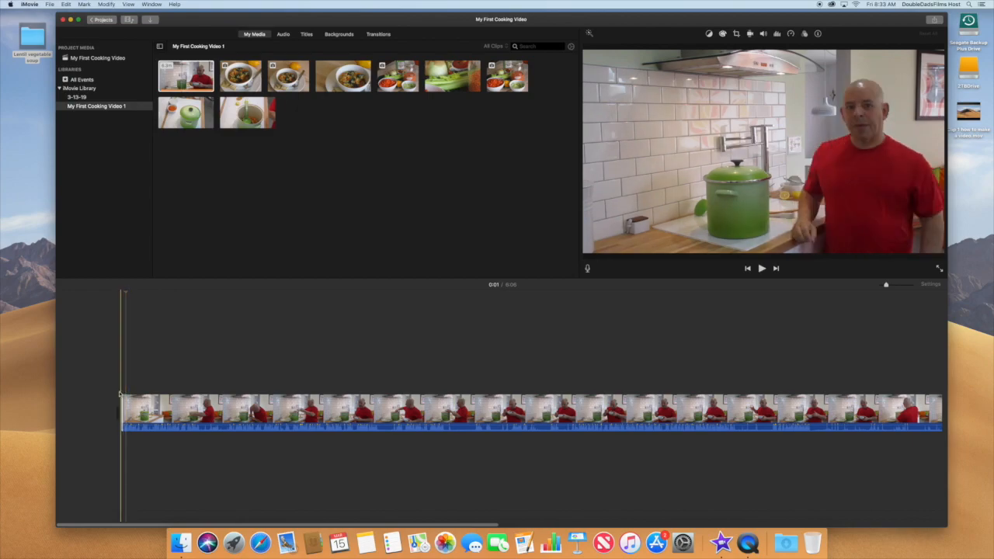
key("space")
key("space")
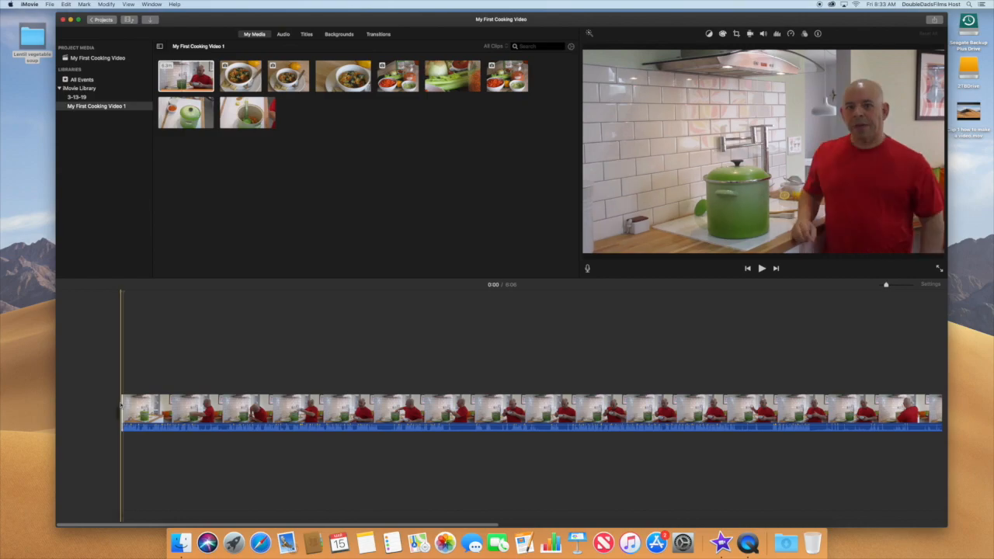
key("super+equal")
key("super+equal")
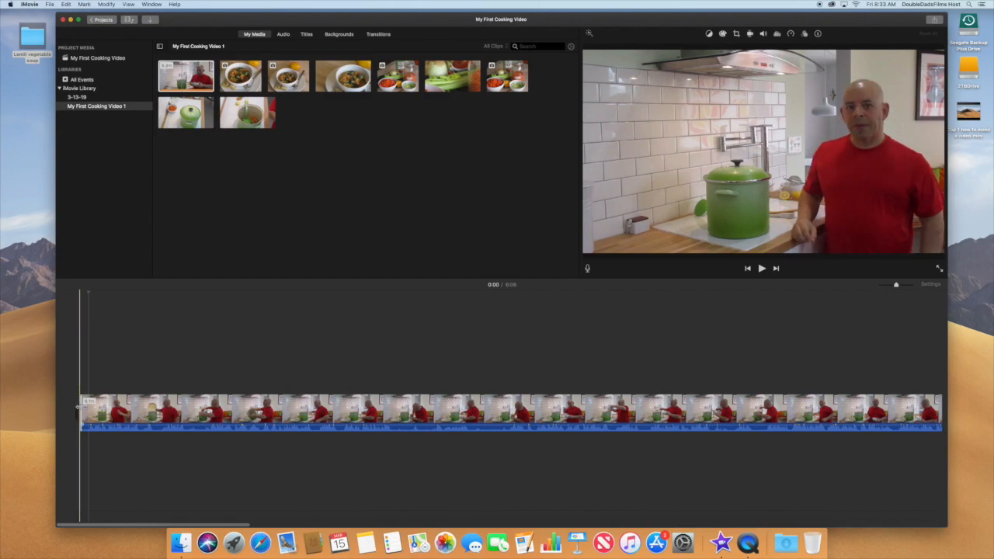
left_click_drag(80, 405, 85, 408)
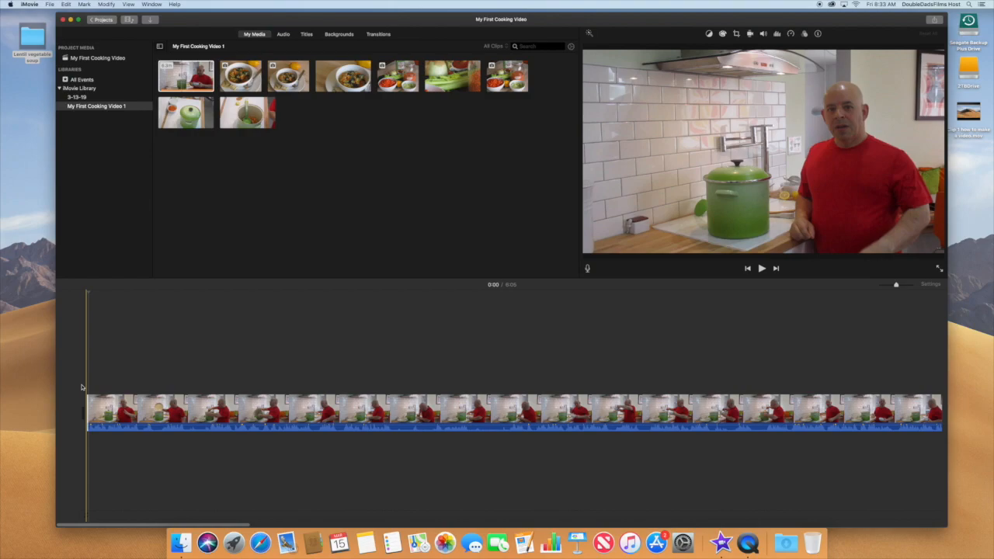
Step: Play the trimmed clip from its start to about 0:32 to look for footage to cut out
key("space")
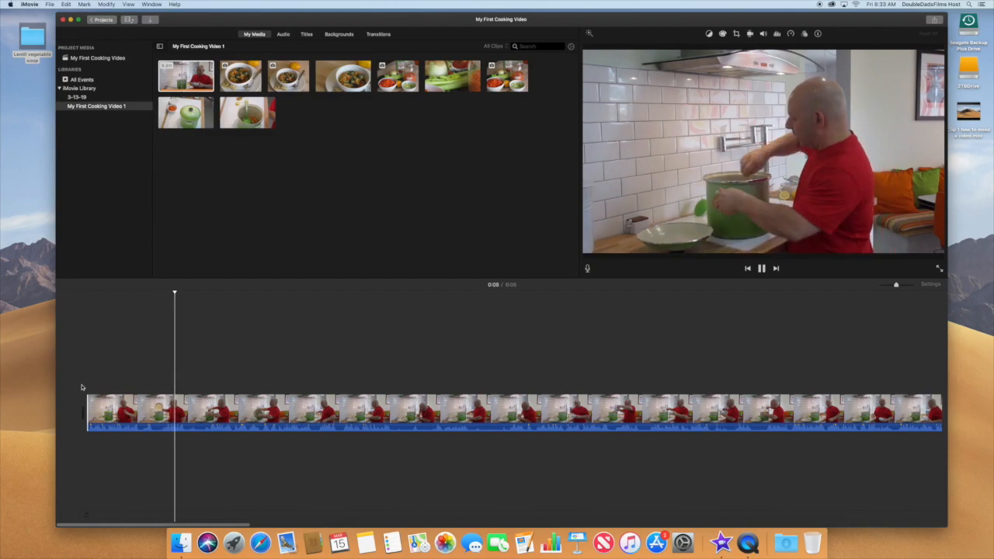
key("space")
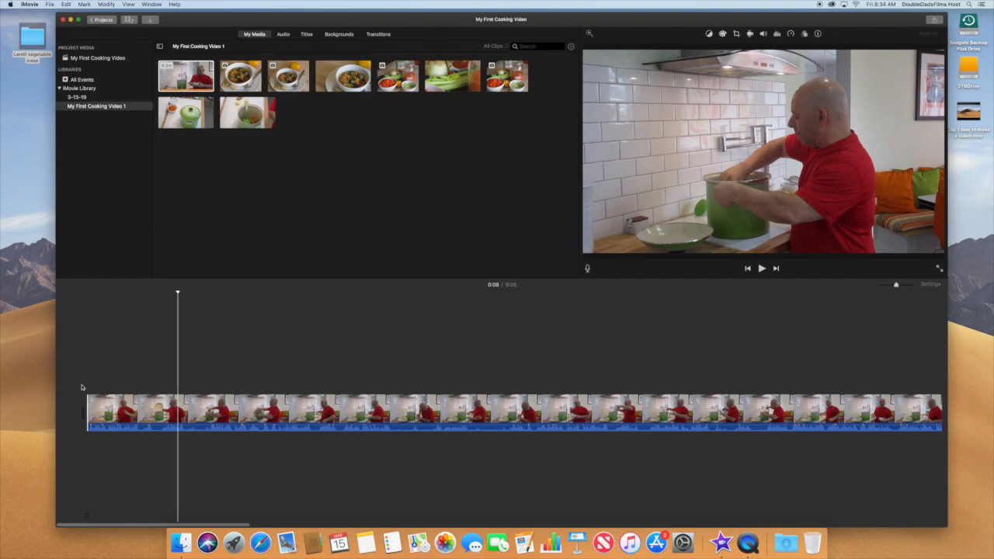
key("space")
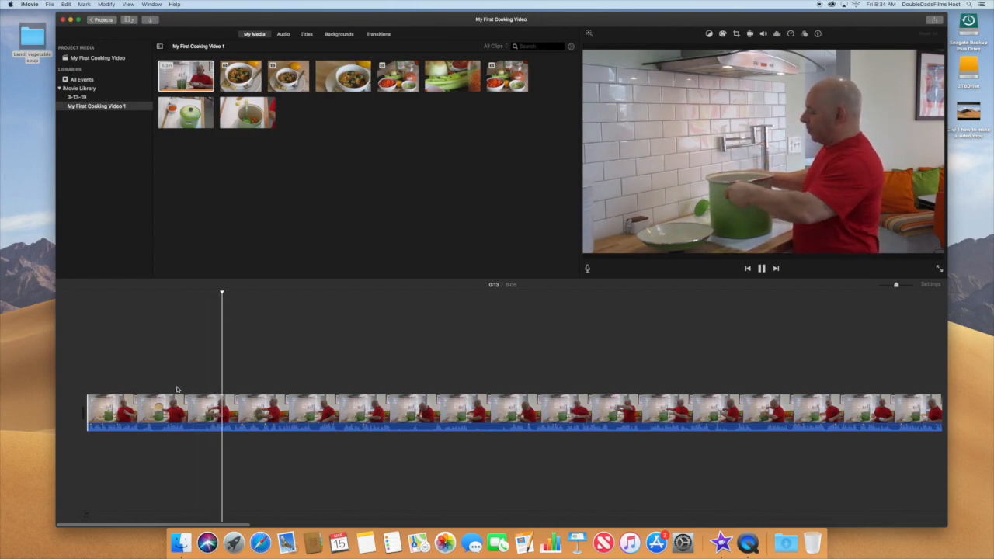
key("space")
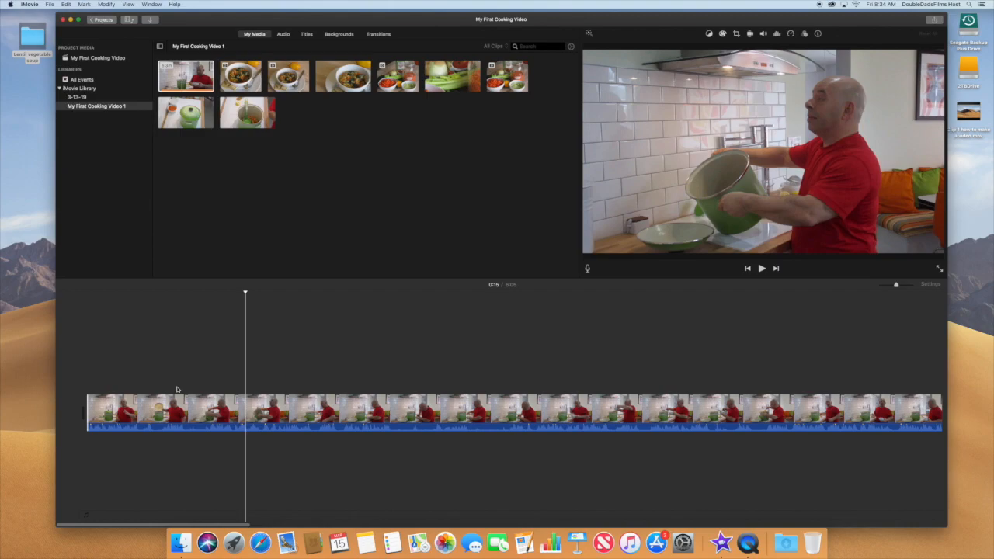
key("space")
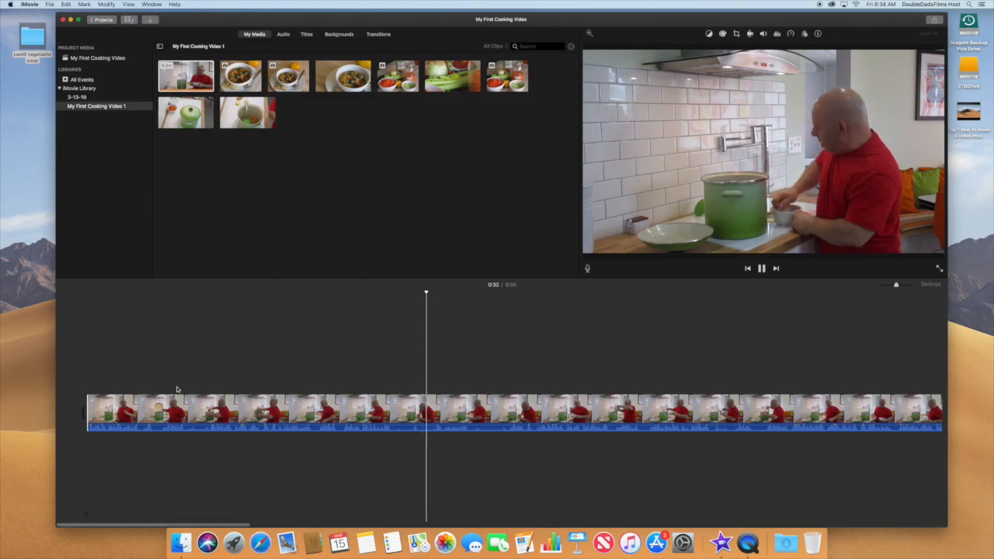
key("space")
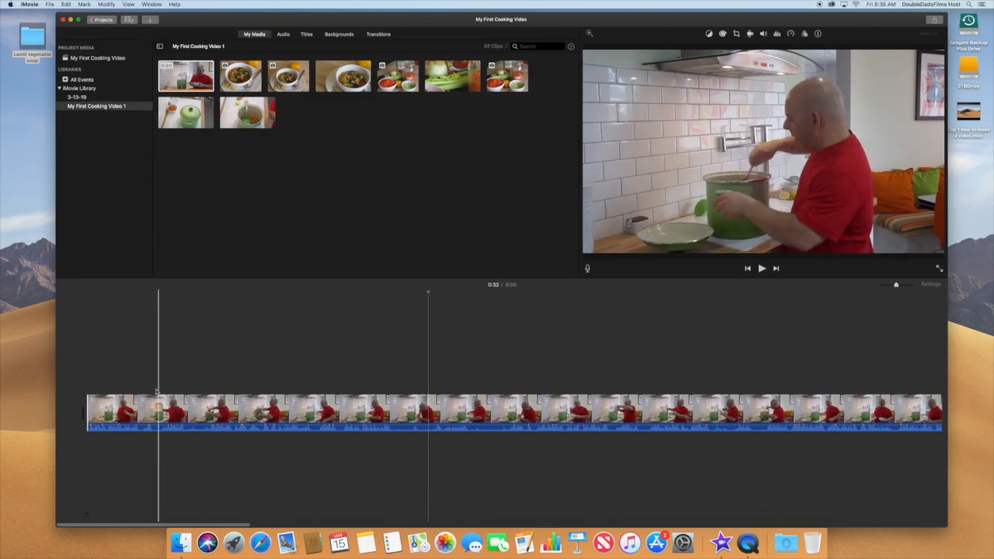
Step: Locate the moment at about 0:07 when the man lowers the pot lid, and split the clip there
key("space")
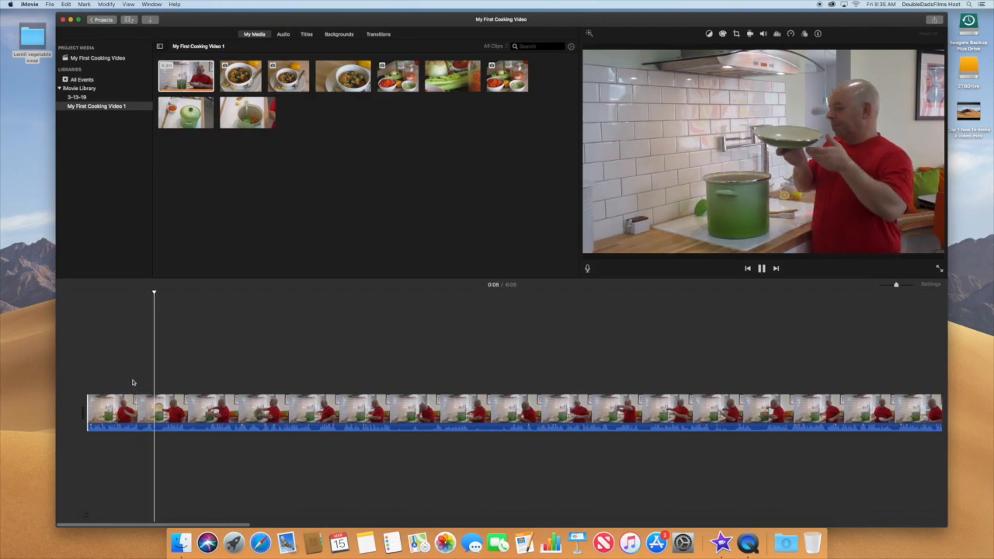
key("space")
key("space")
key("space")
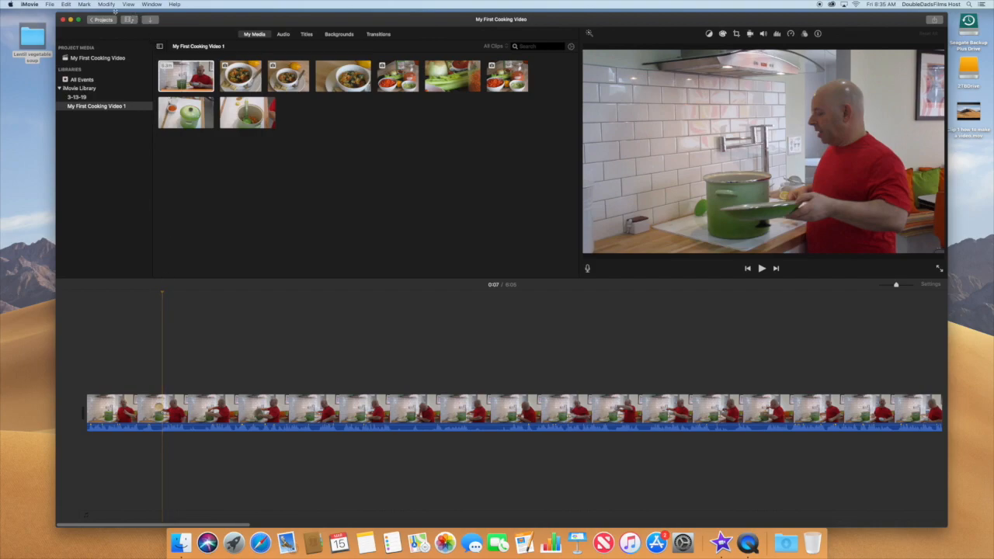
left_click_drag(173, 21, 159, 22)
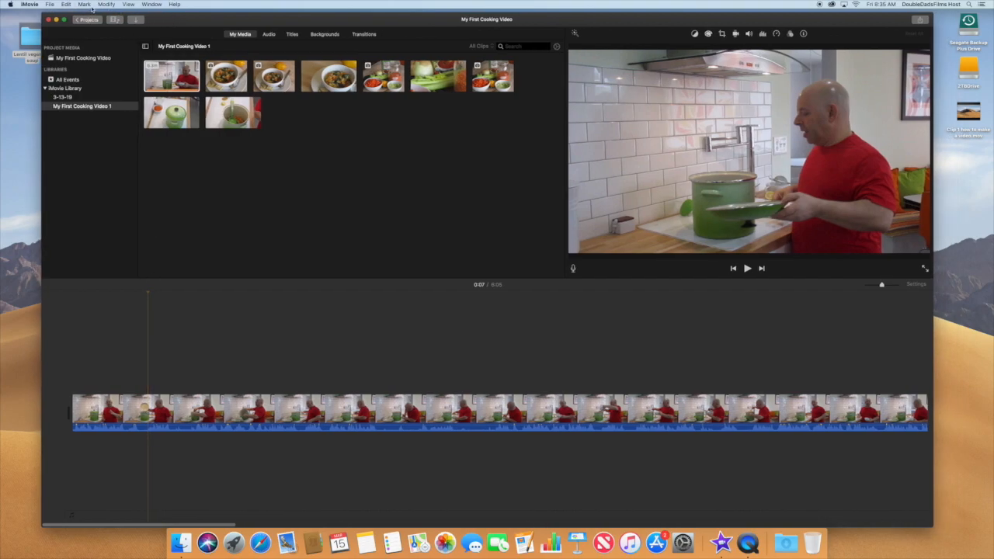
left_click(105, 5)
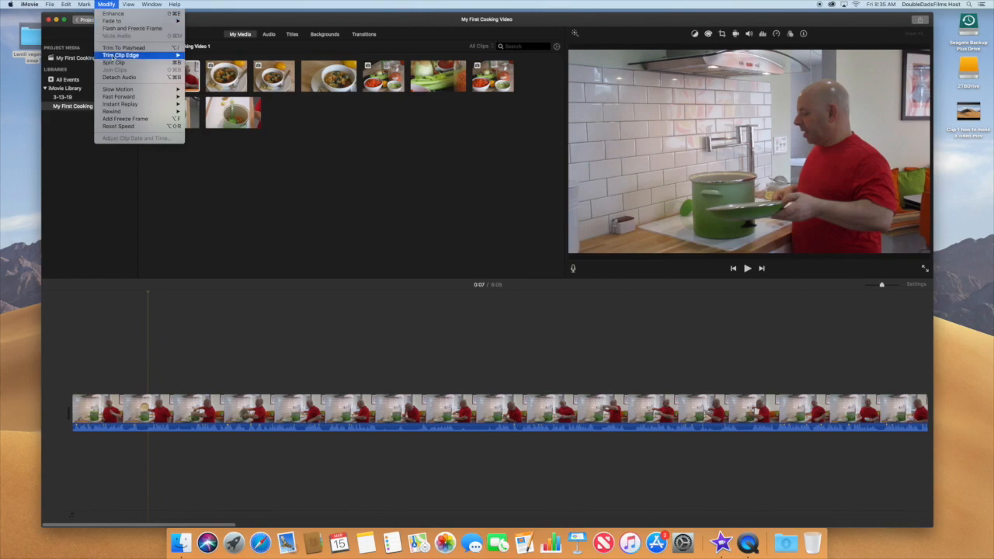
left_click(113, 62)
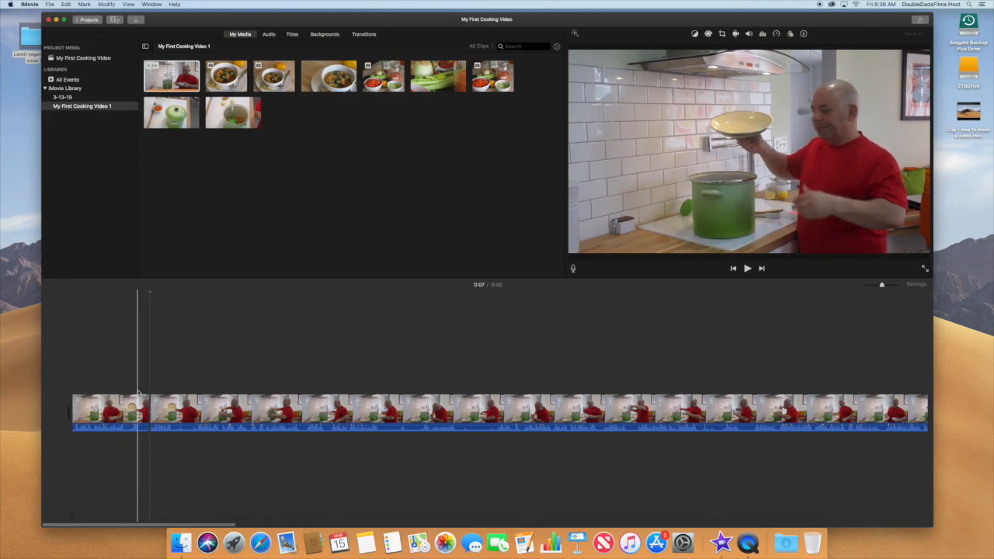
Step: Play on past the first cut to find the end of the unwanted footage and split the clip again at about 0:17
key("space")
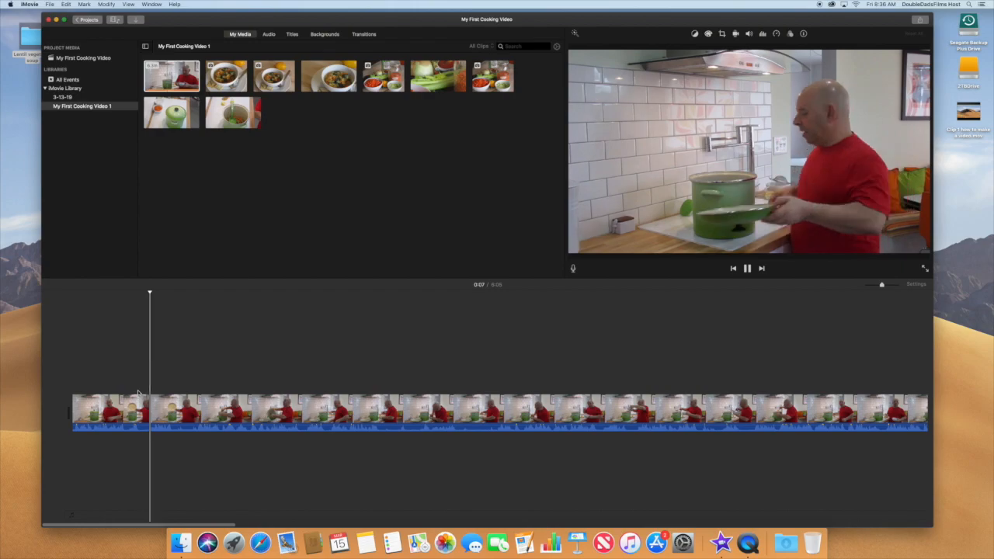
key("space")
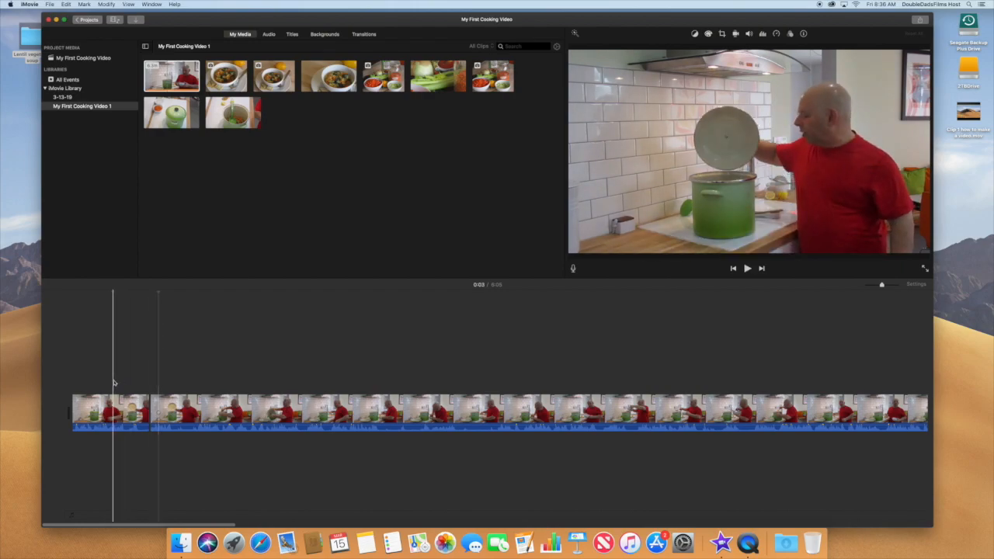
key("space")
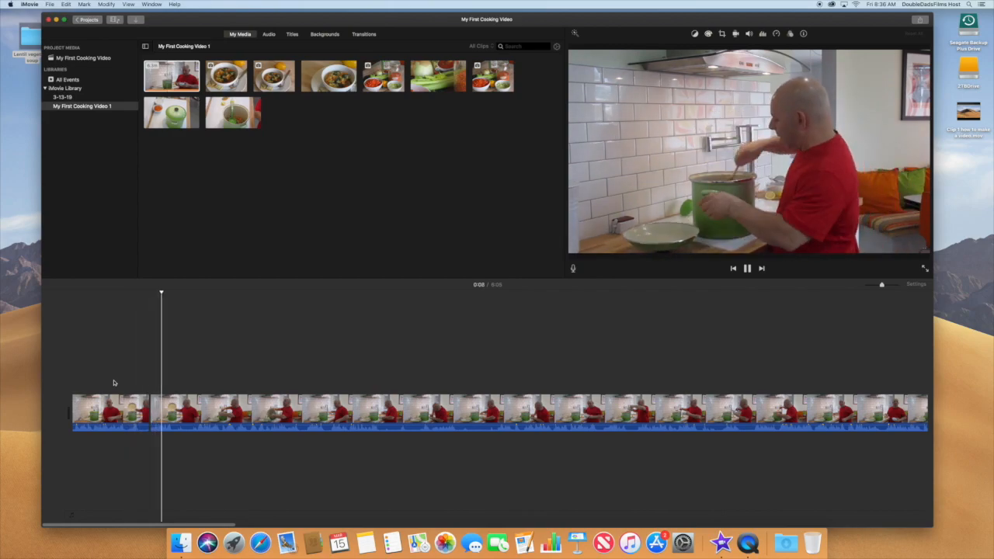
key("space")
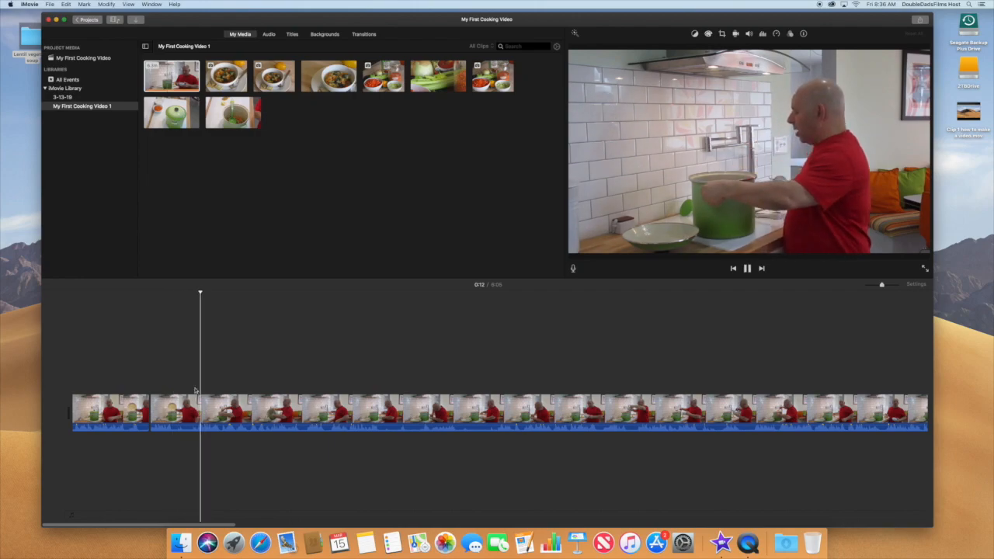
key("space")
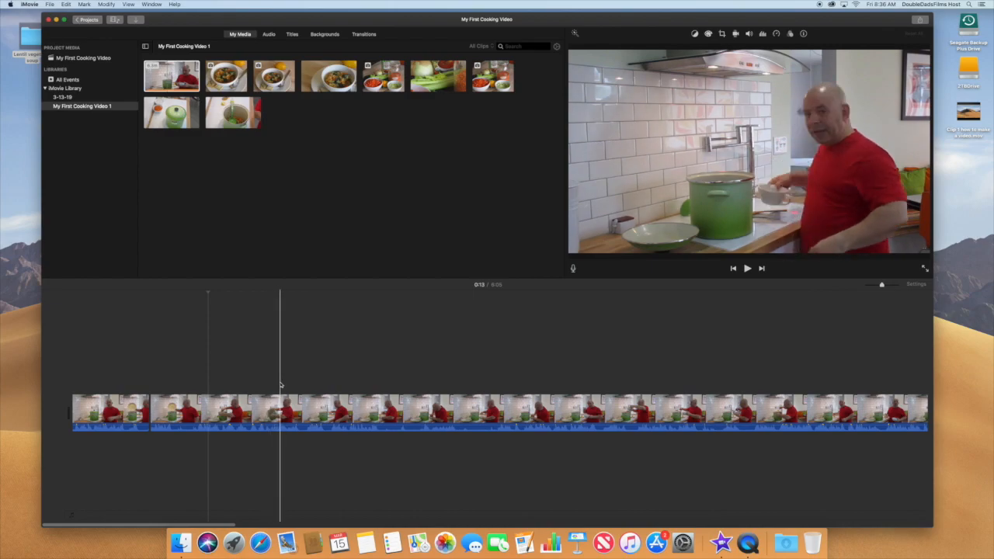
left_click(265, 383)
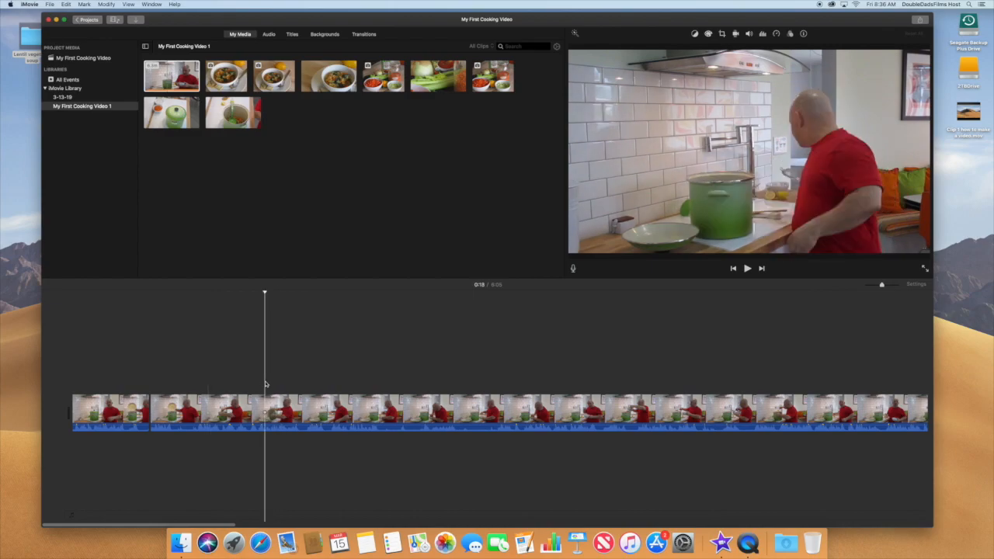
key("space")
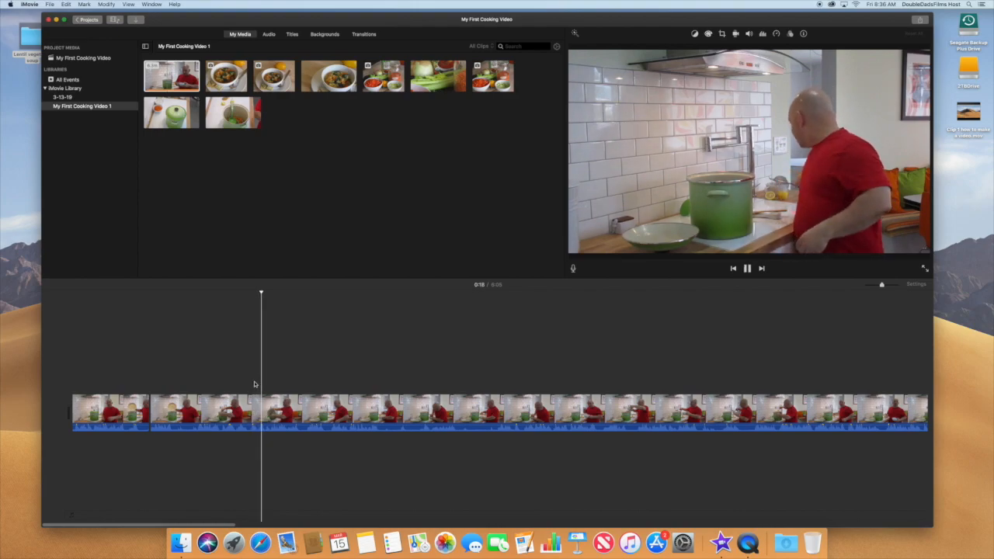
key("space")
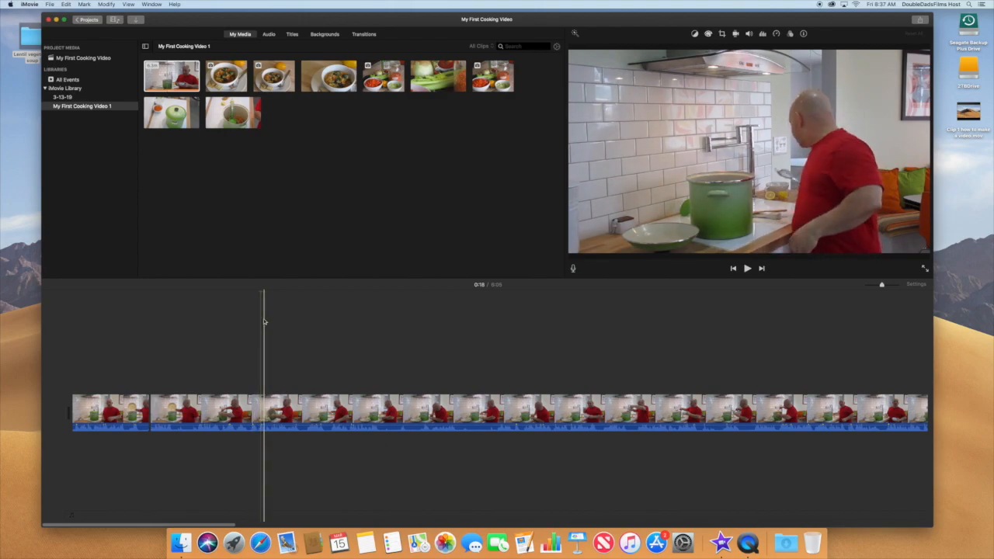
left_click_drag(260, 292, 258, 293)
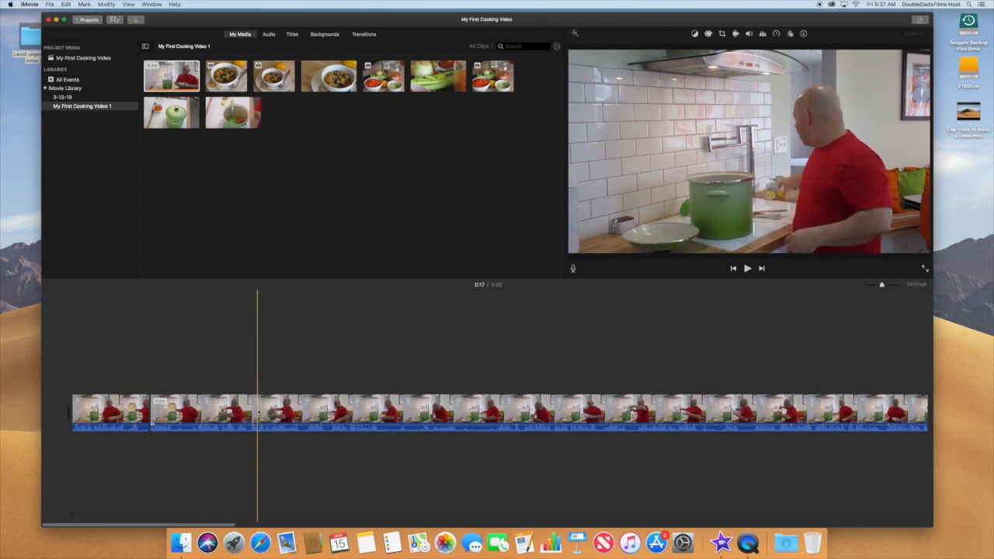
left_click(106, 5)
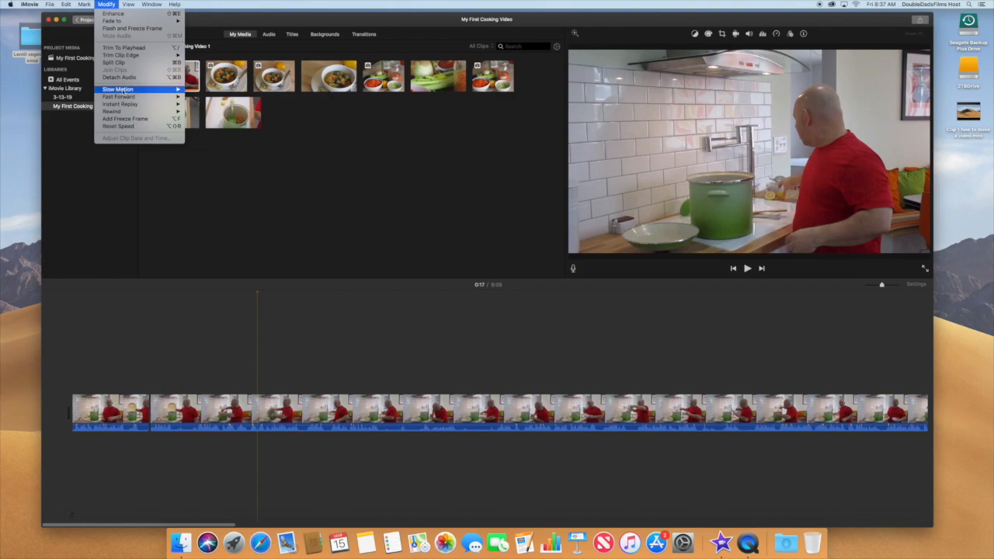
left_click(116, 62)
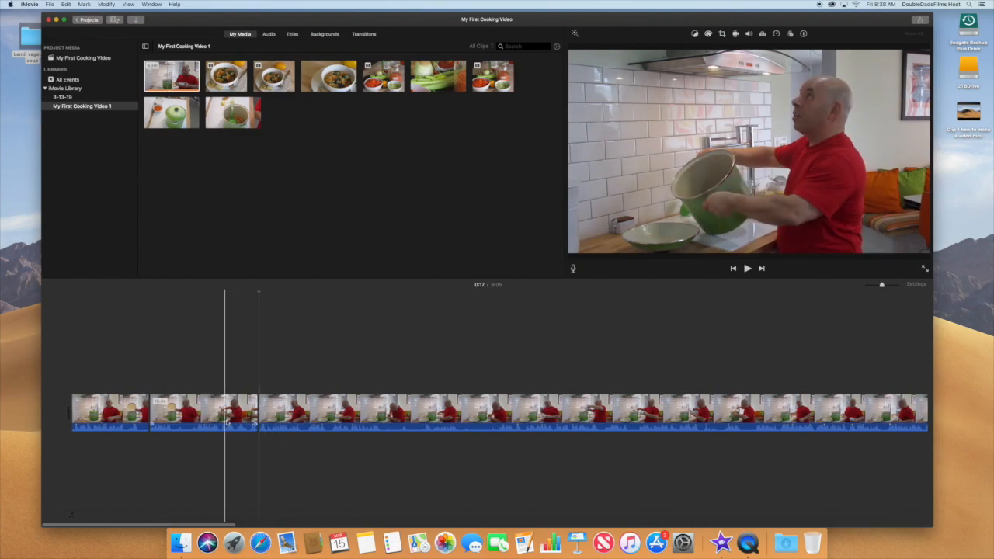
Step: Delete the middle segment between the two splits and play the join from the beginning
left_click(225, 402)
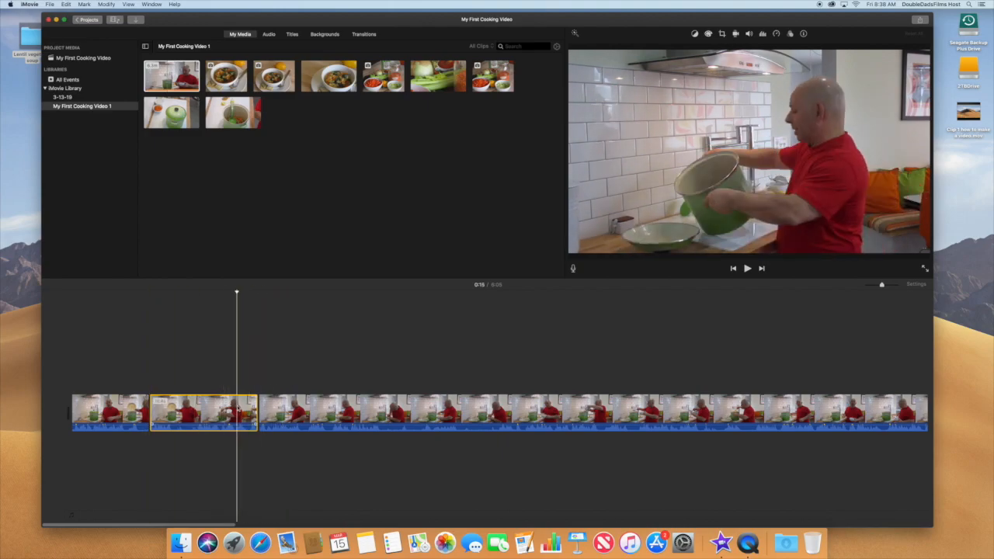
key("Delete")
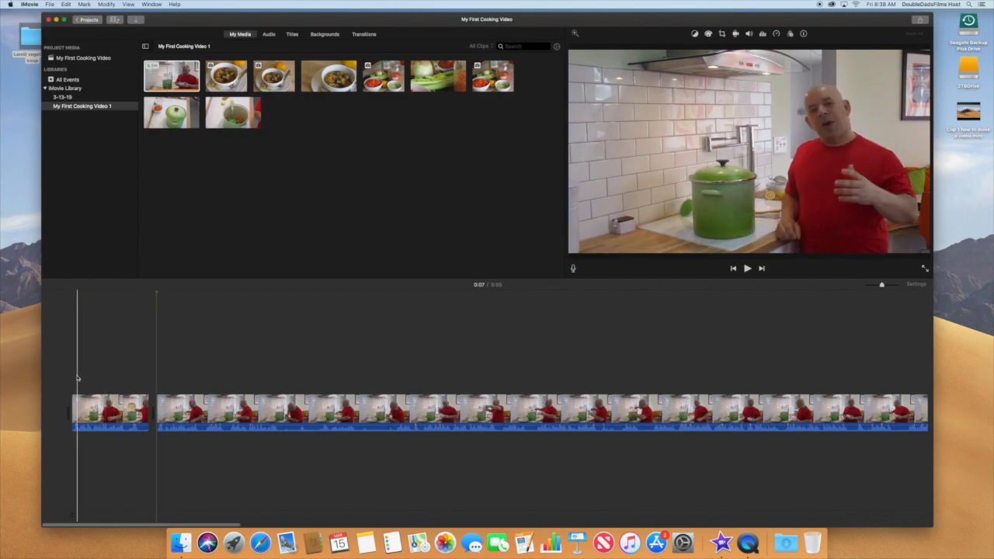
key("space")
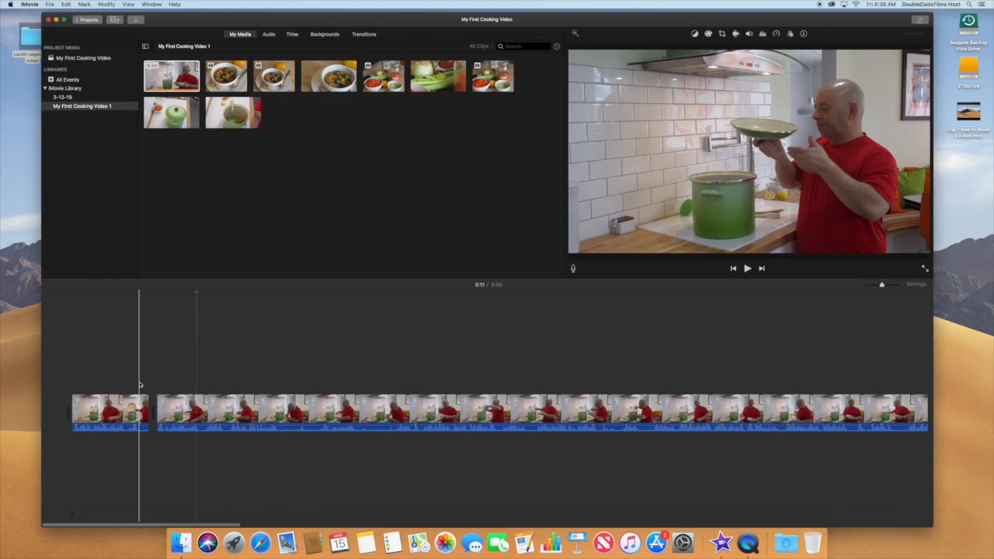
Step: Replay the join, add a Cube transition between the first two clips and preview it
key("space")
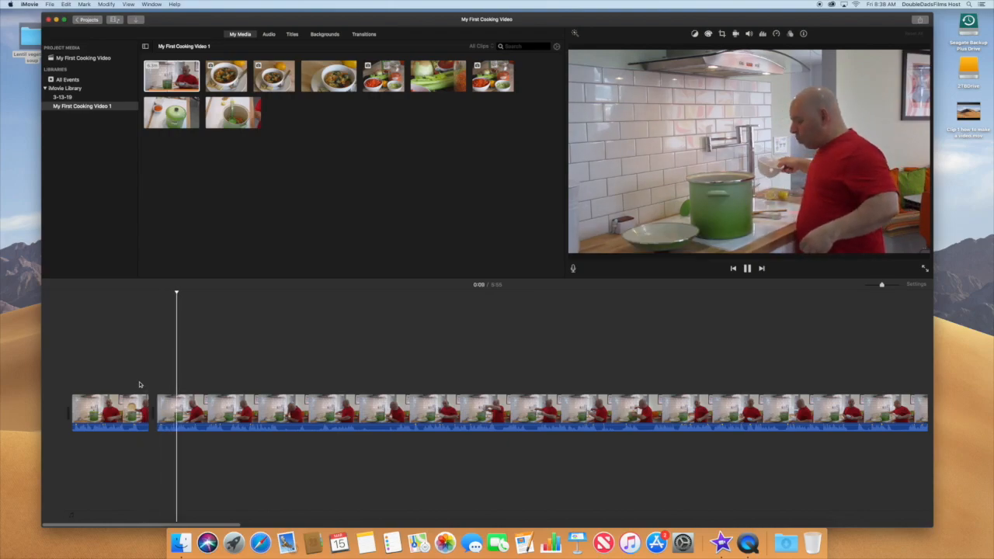
key("space")
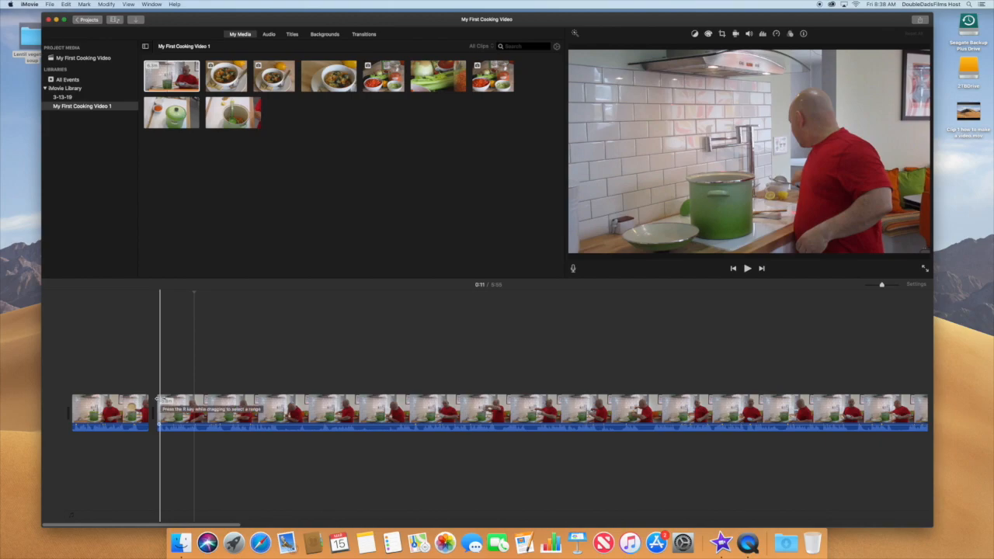
left_click(364, 35)
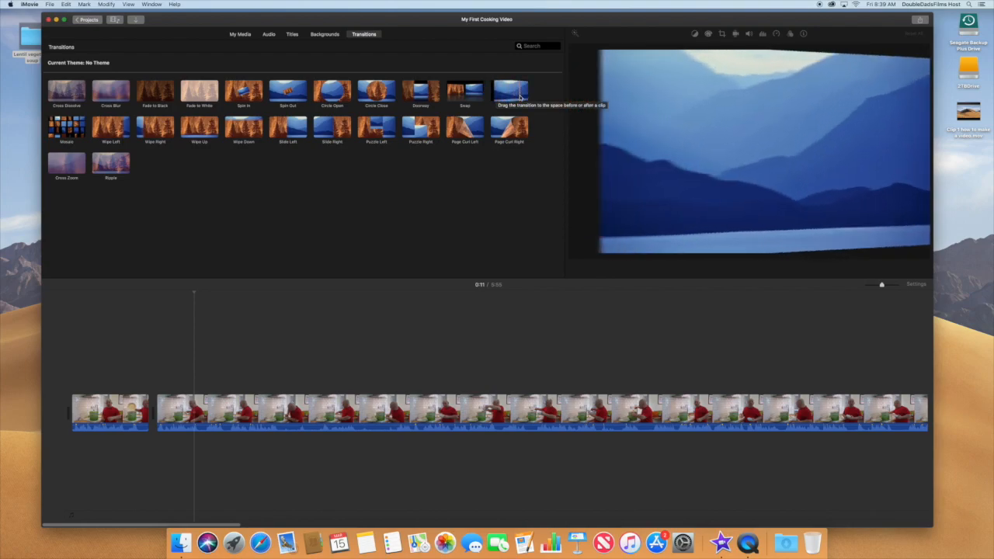
left_click_drag(519, 95, 150, 408)
left_click(108, 374)
key("space")
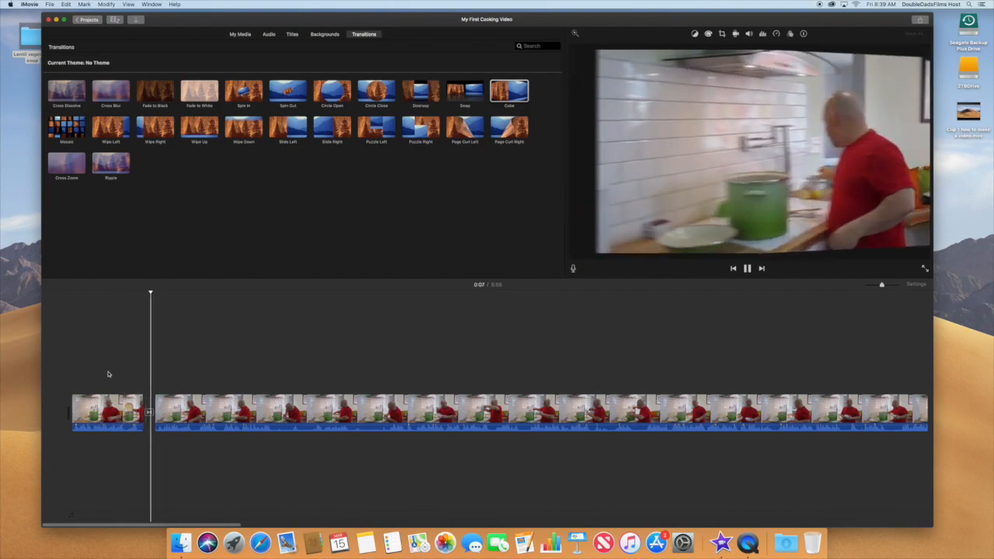
key("space")
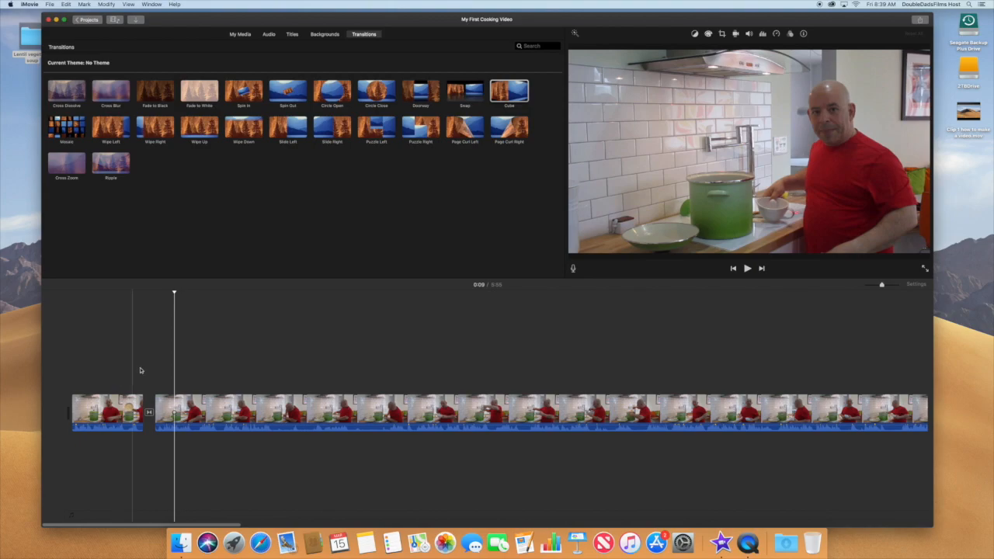
Step: Replace the Cube transition between the first two clips with a Cross Dissolve and play across it
left_click(148, 412)
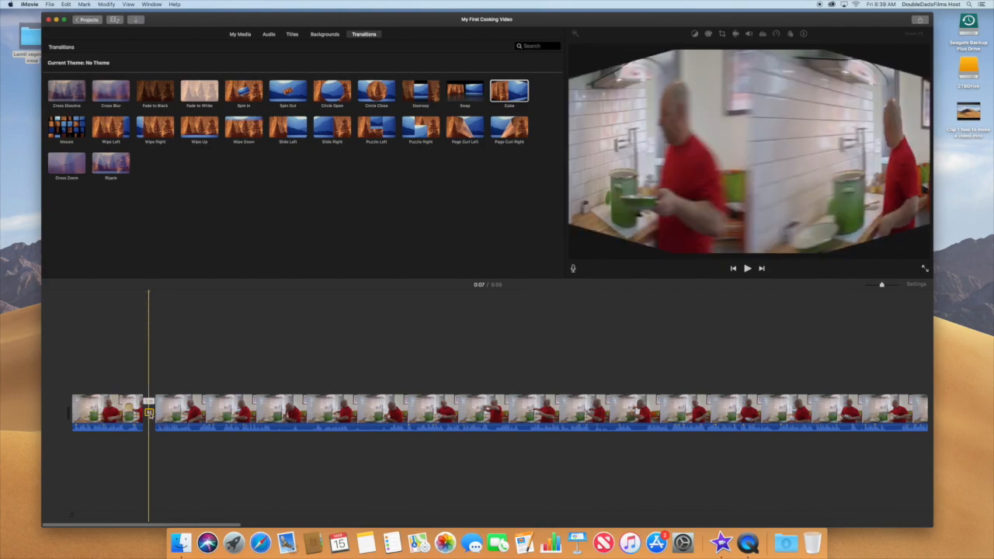
key("Delete")
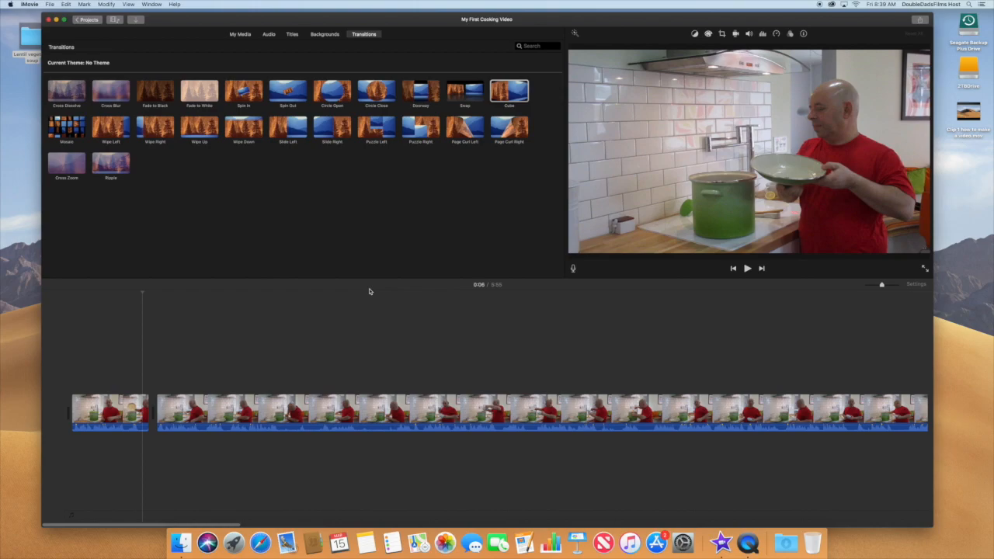
left_click(66, 93)
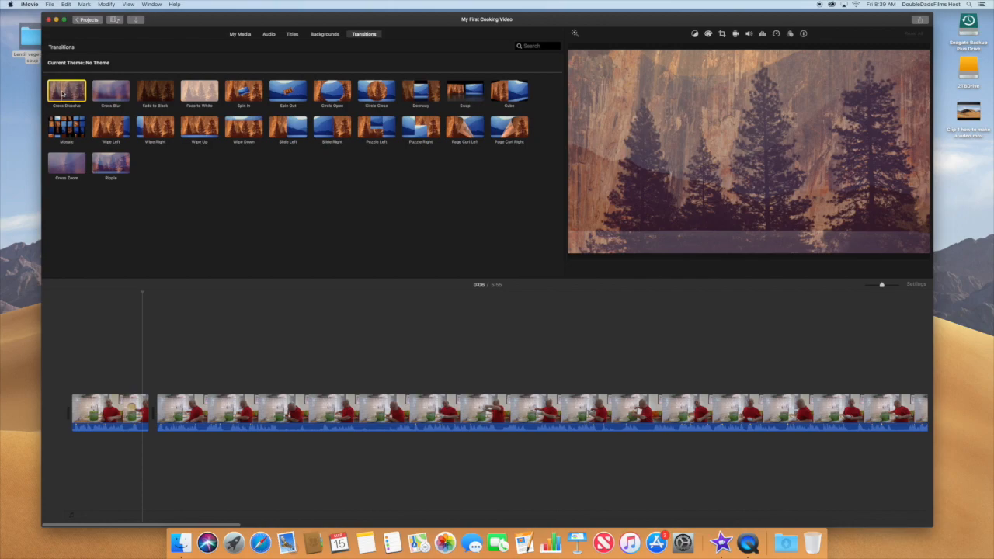
left_click_drag(64, 93, 148, 421)
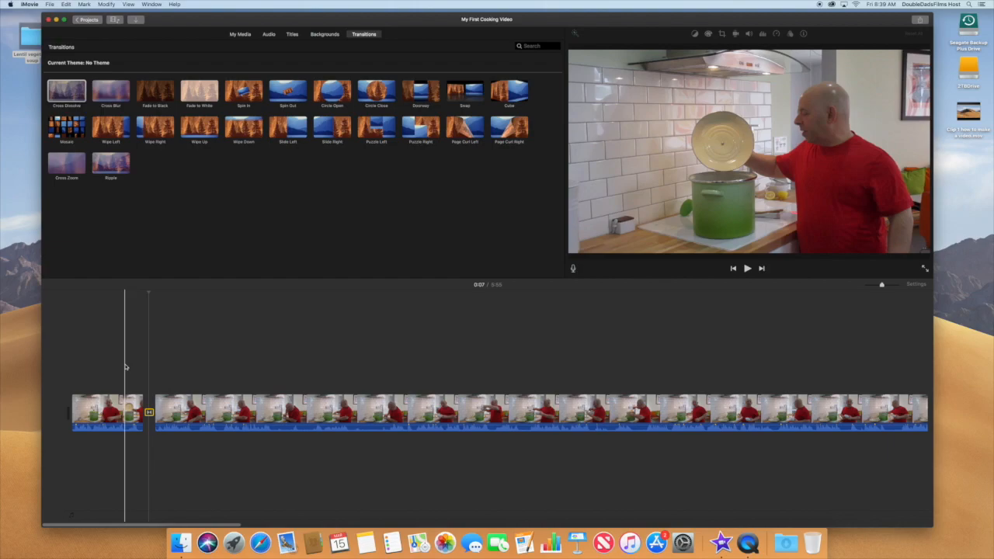
key("space")
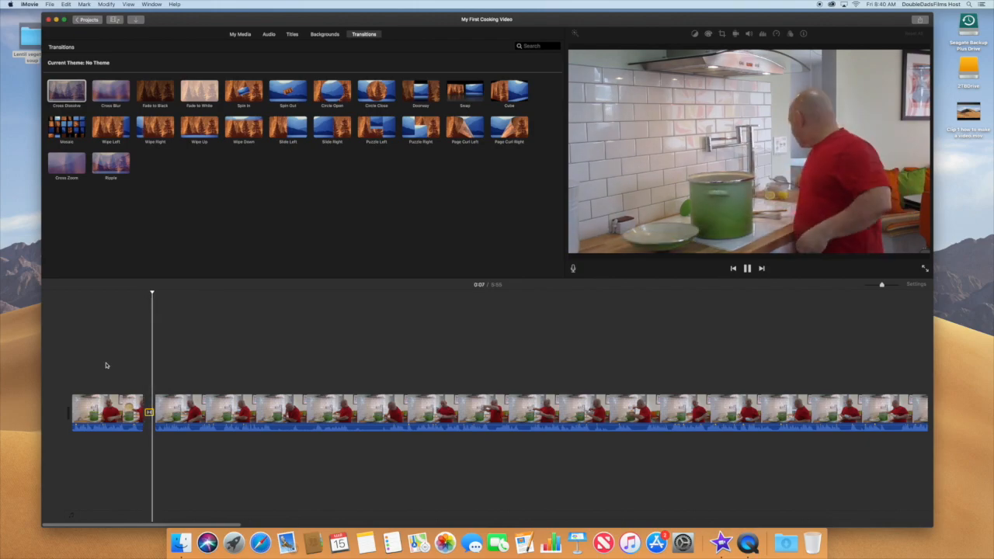
key("space")
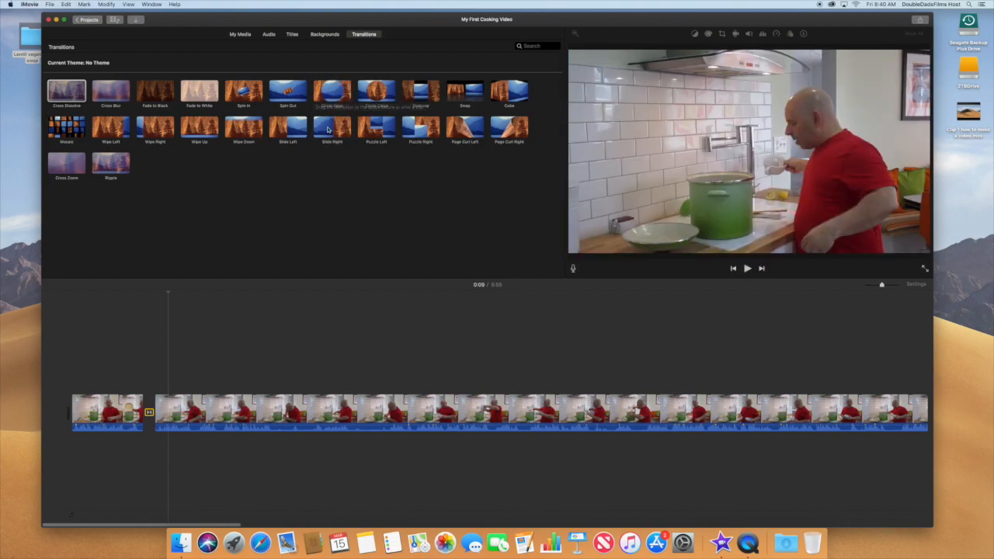
Step: Add a Circle Open transition before the first clip and play the movie from the beginning to about 0:11
left_click_drag(332, 96, 67, 411)
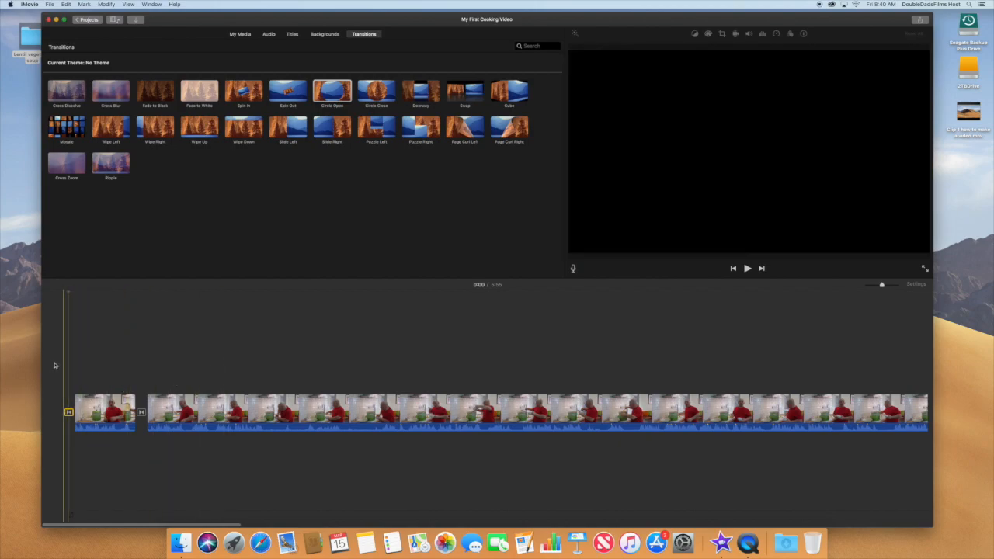
key("space")
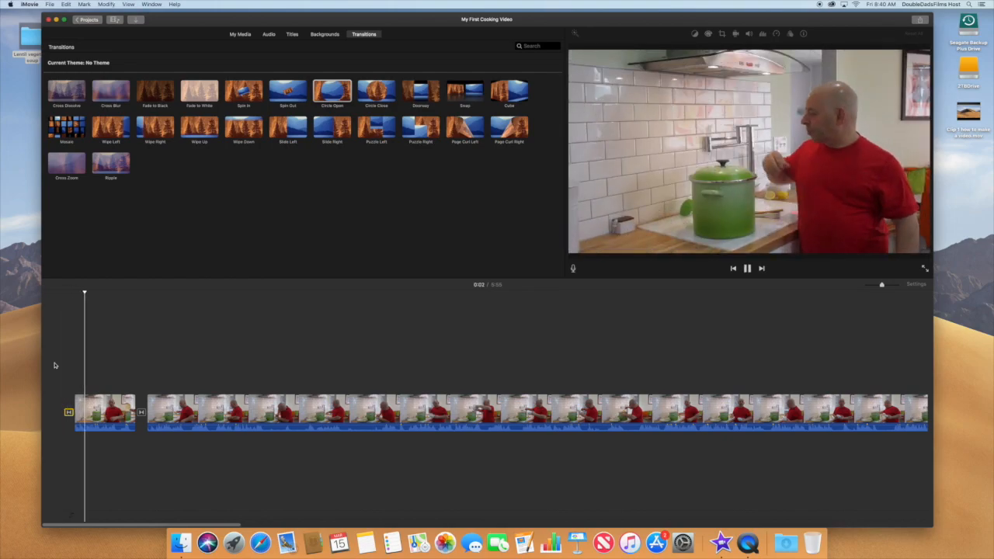
key("space")
left_click(64, 373)
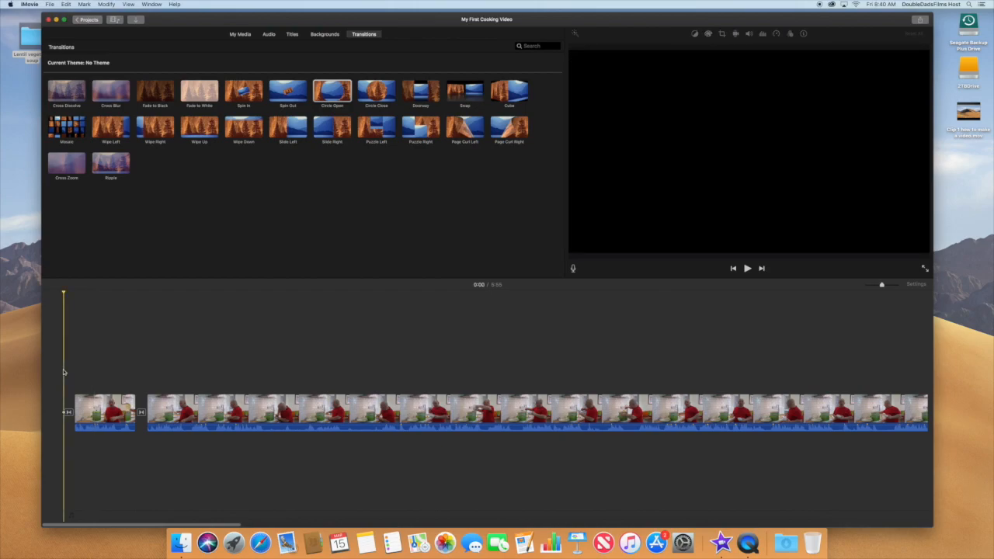
key("space")
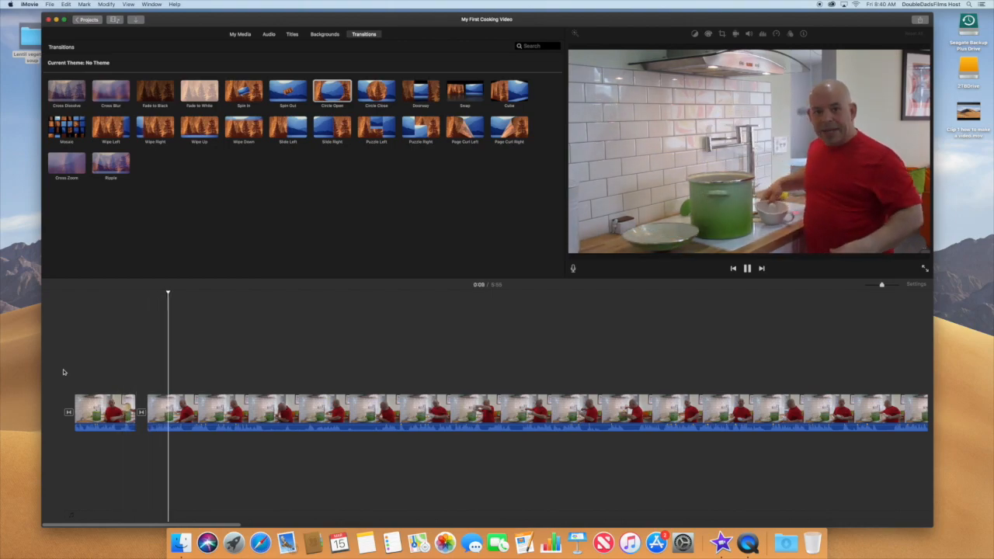
key("space")
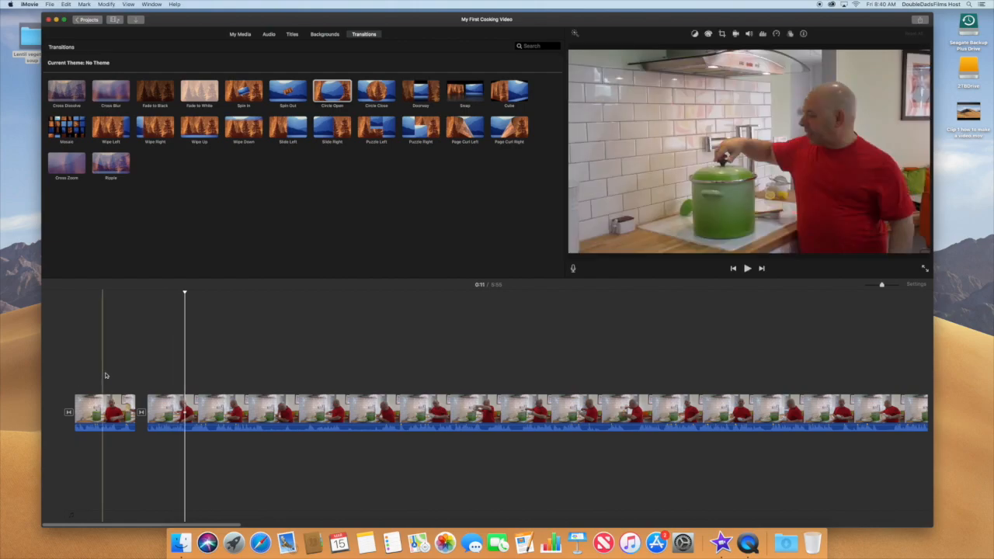
Step: Play on to find where the next unwanted footage starts and split the second clip at about 0:19
key("space")
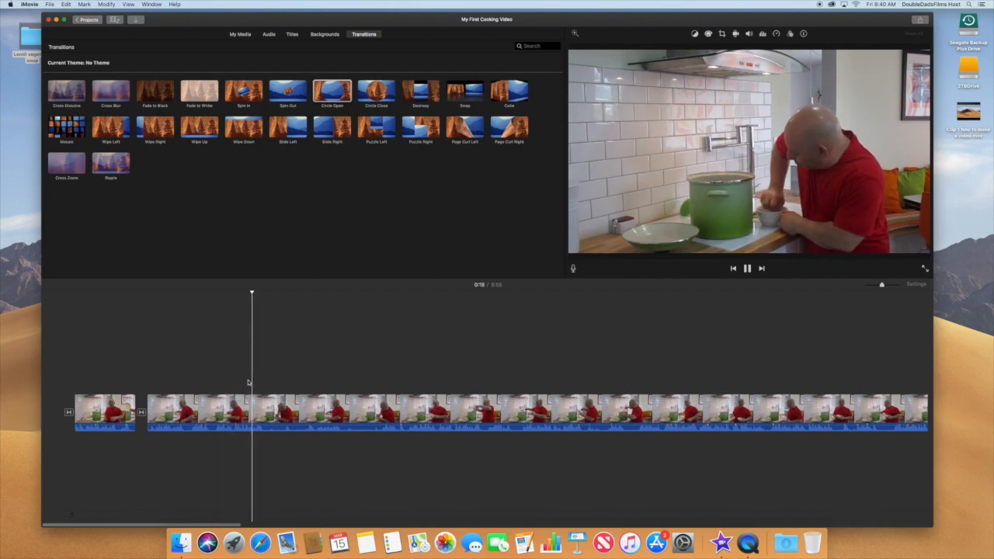
key("space")
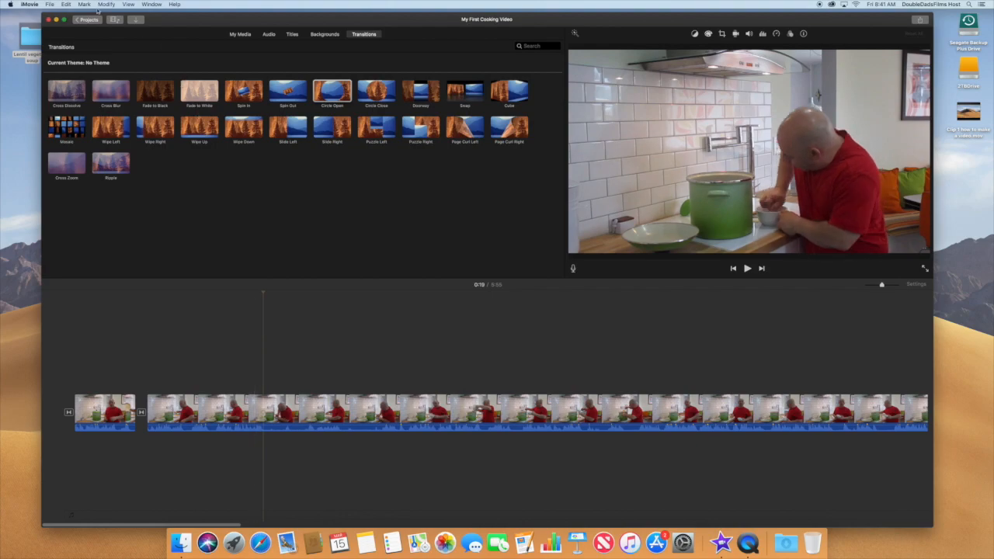
left_click(104, 5)
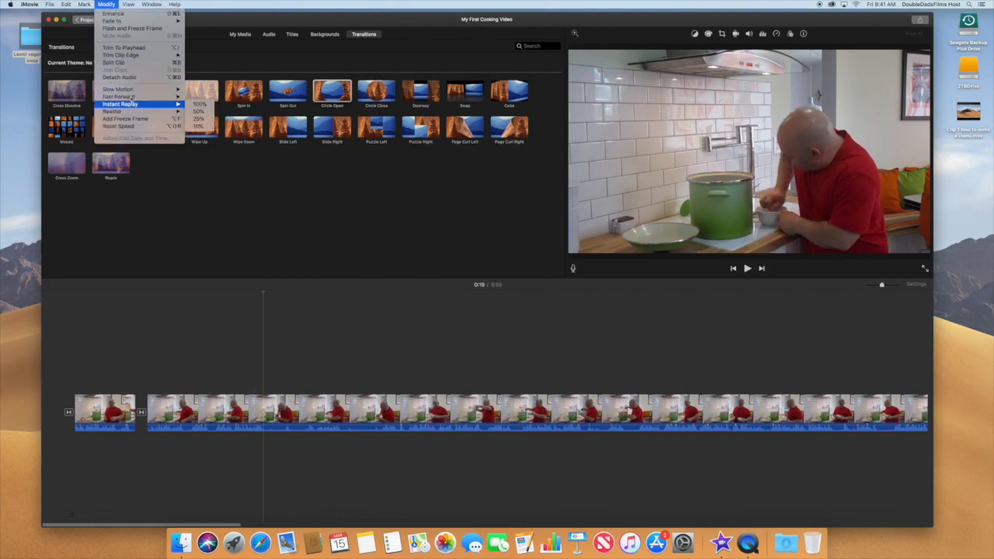
left_click(117, 62)
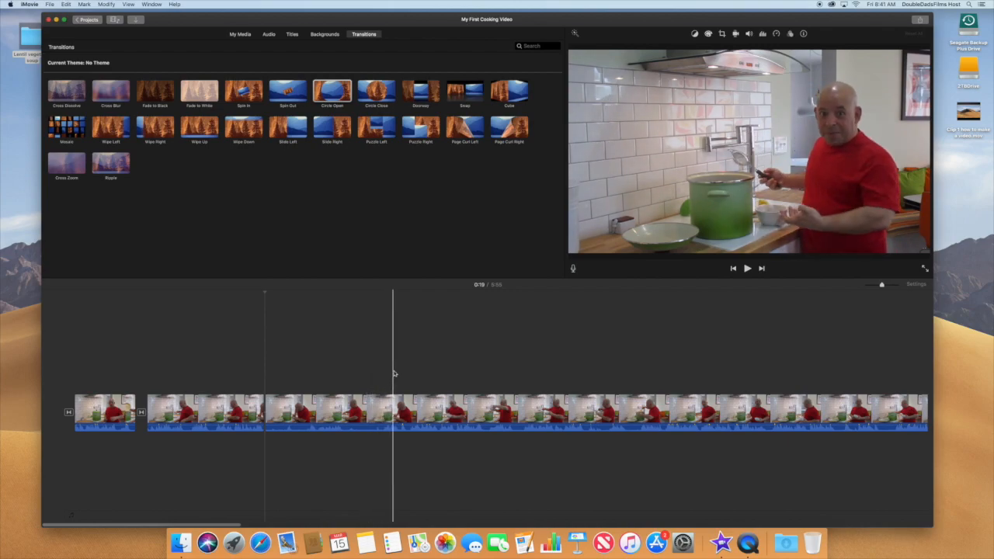
Step: Split the last clip at about 0:37, where the man holds the bowl over the pot, and delete the segment between the two splits
left_click(456, 377)
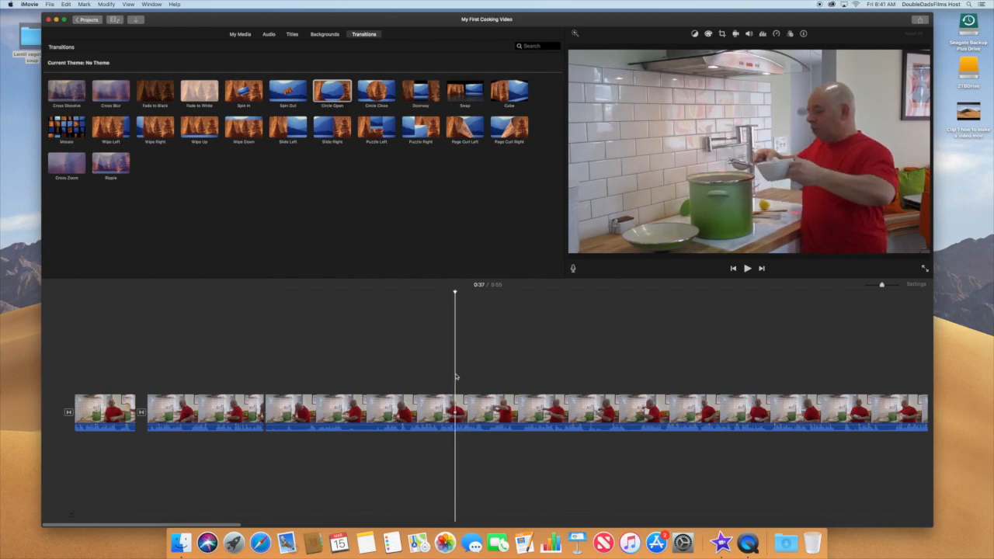
key("space")
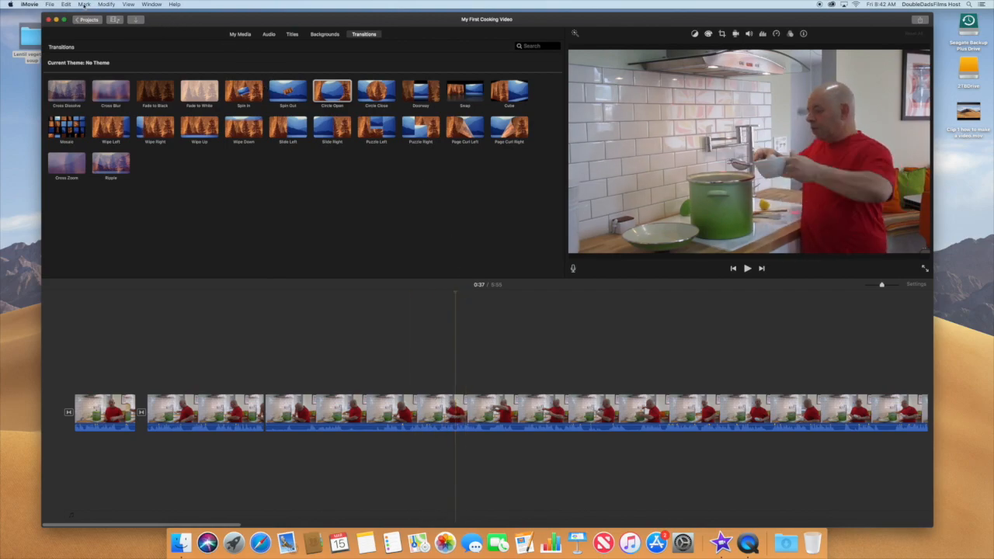
left_click(106, 4)
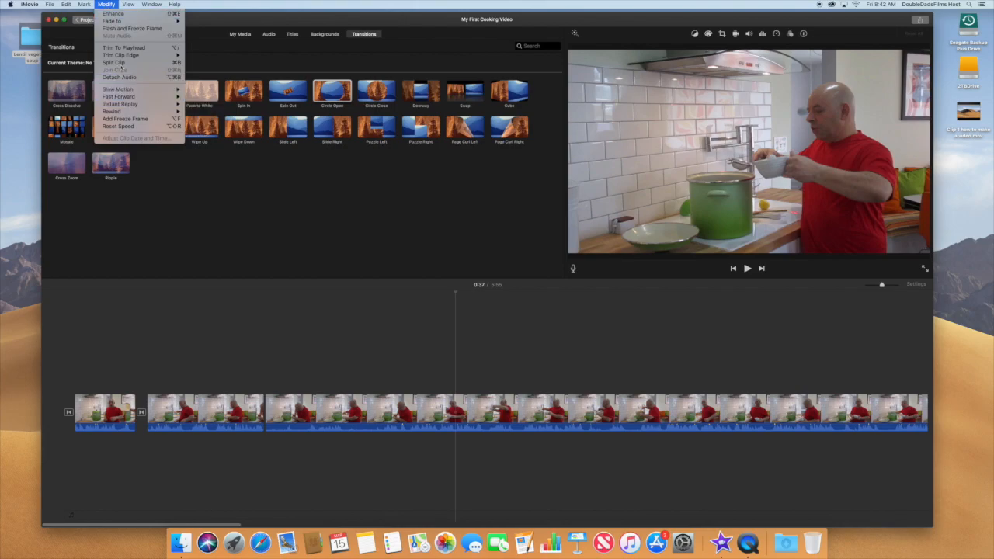
key("Return")
left_click(425, 403)
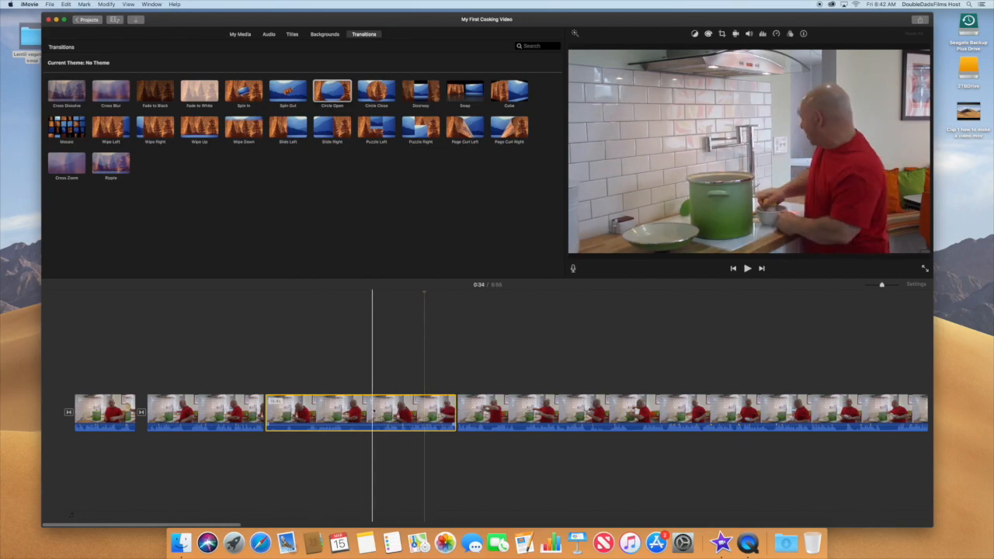
key("Delete")
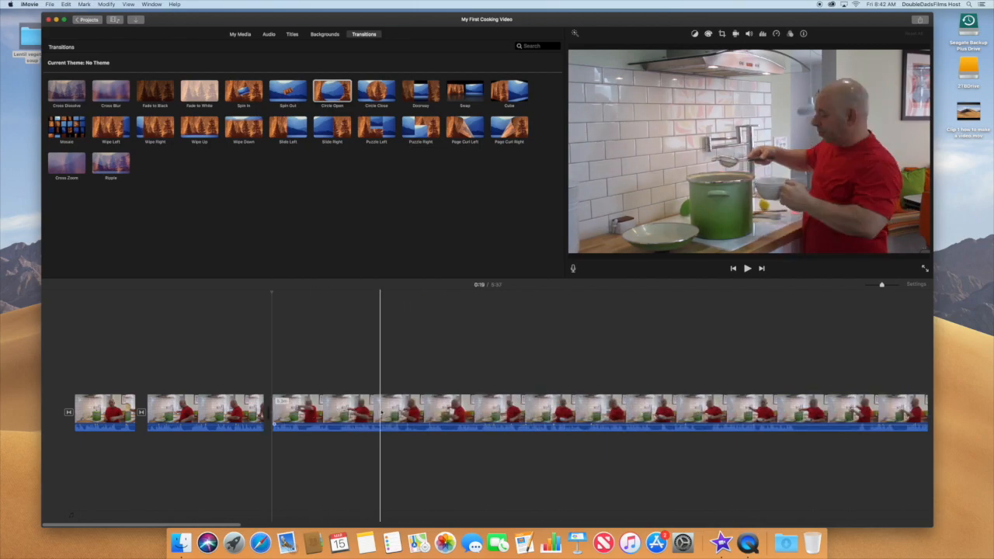
Step: Add a Cross Dissolve between the second and third clips and play the movie from the beginning
left_click_drag(68, 95, 272, 368)
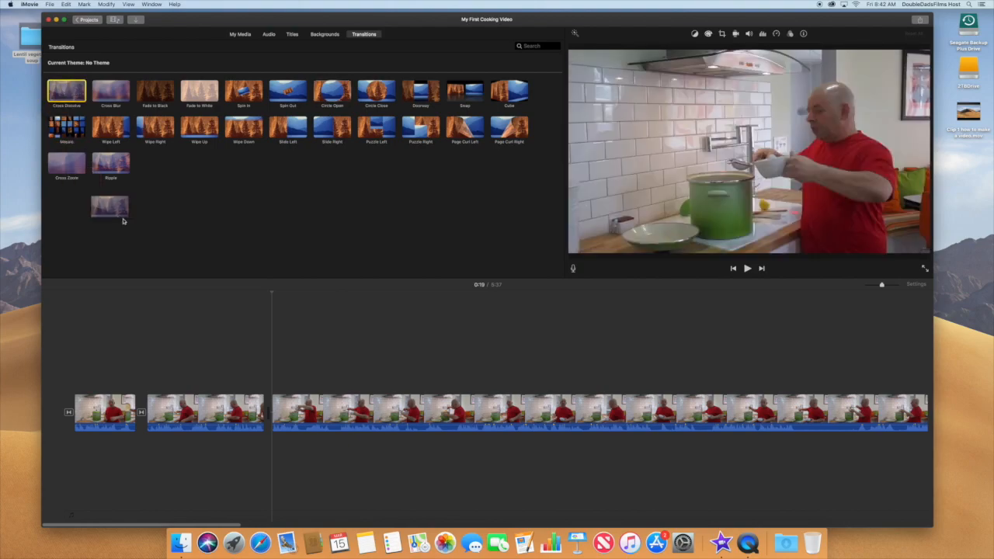
left_click_drag(264, 423, 262, 420)
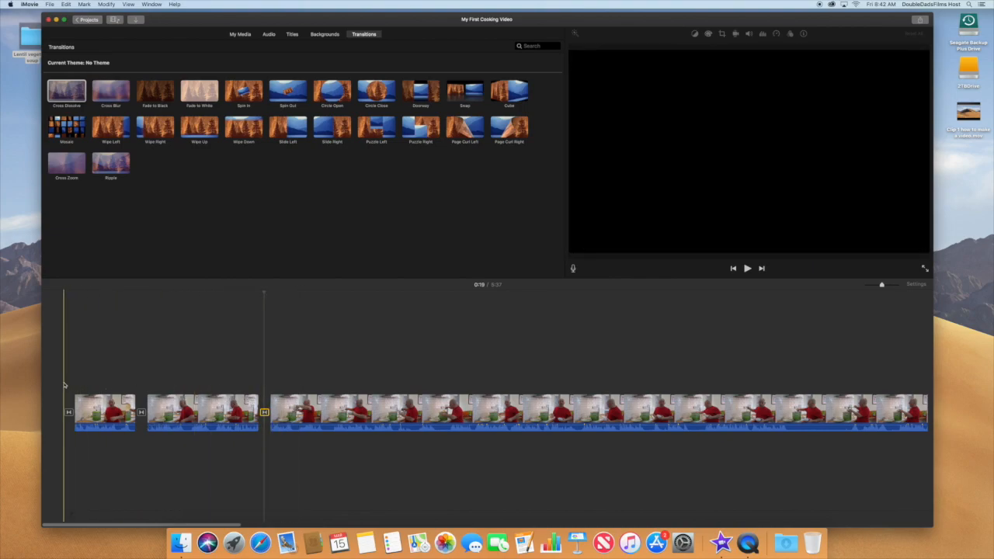
key("space")
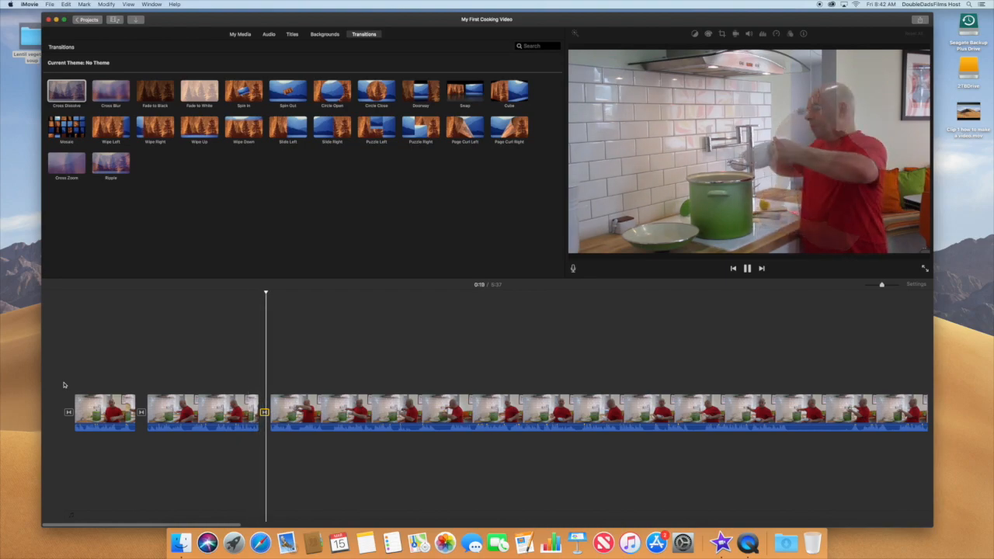
key("space")
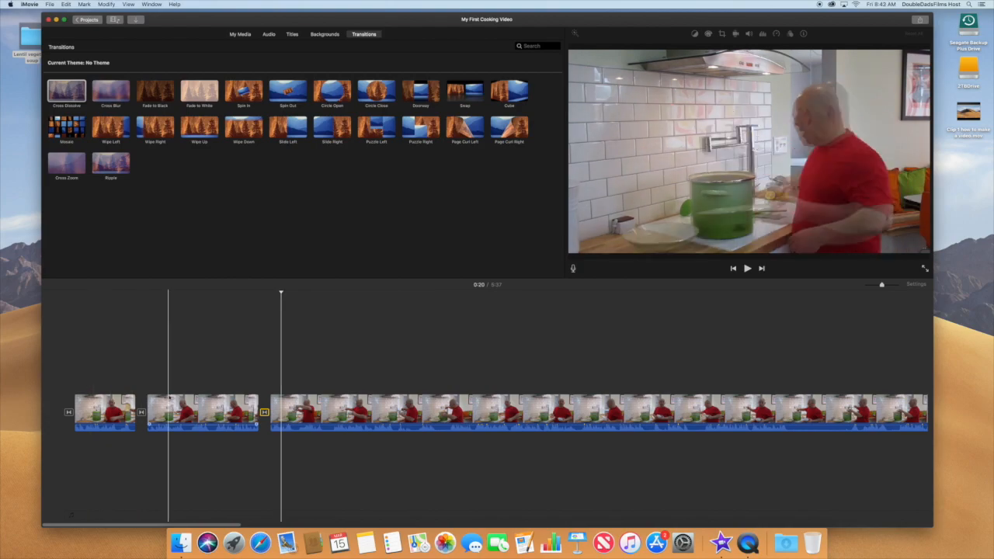
Step: Extend the third clip's start about 5 seconds earlier and trim it back by the same amount, playing the join to check
scroll(272, 405, "right", 1)
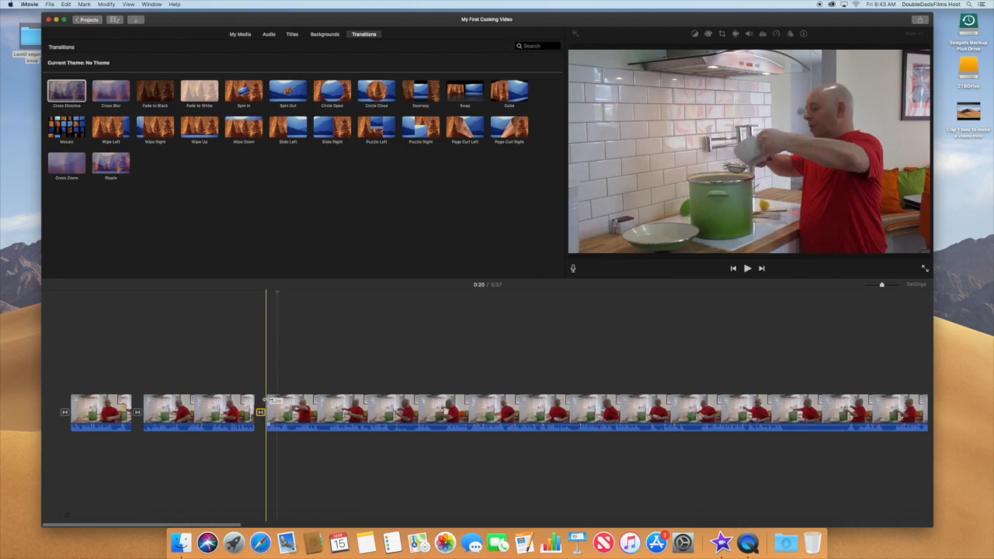
left_click_drag(263, 399, 230, 399)
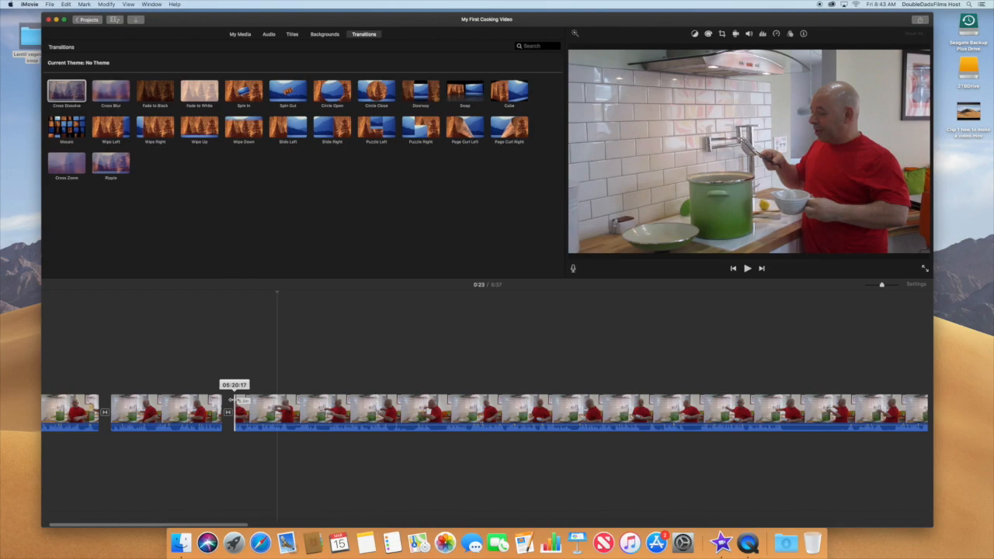
left_click_drag(231, 399, 213, 399)
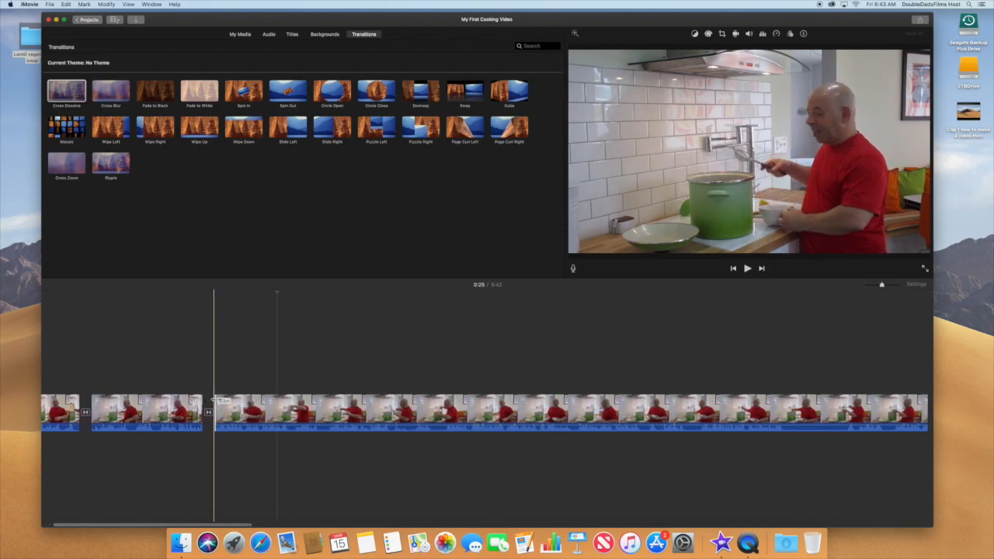
key("space")
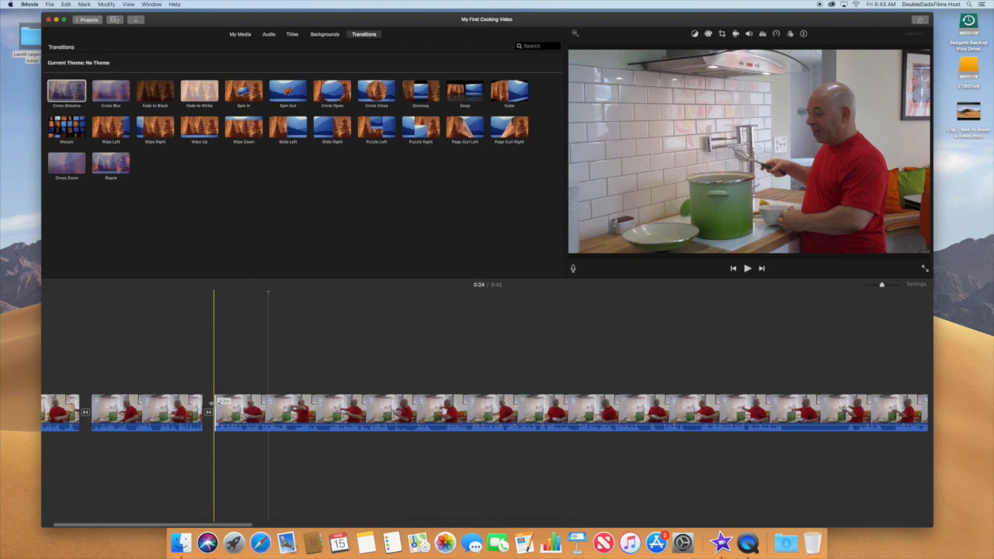
left_click_drag(213, 402, 252, 398)
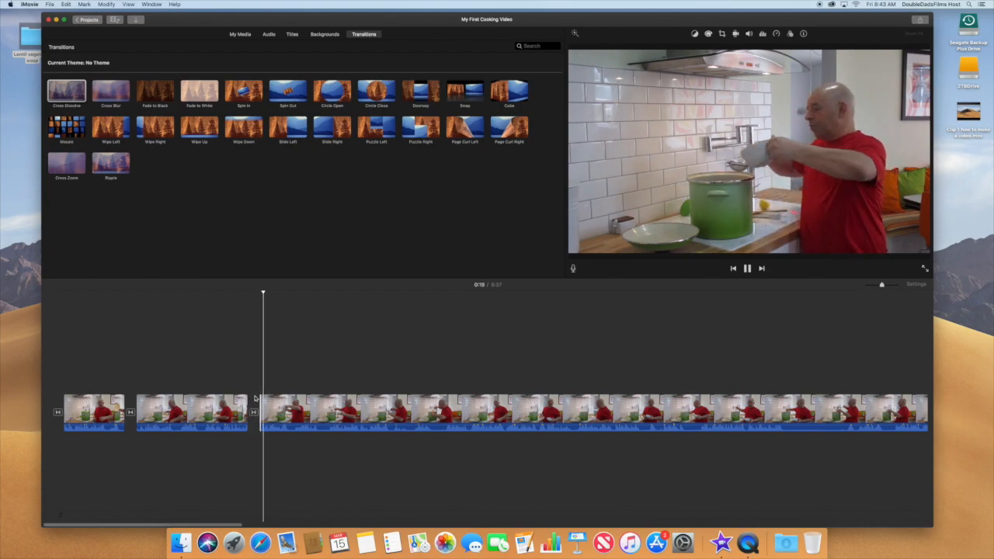
left_click(234, 396)
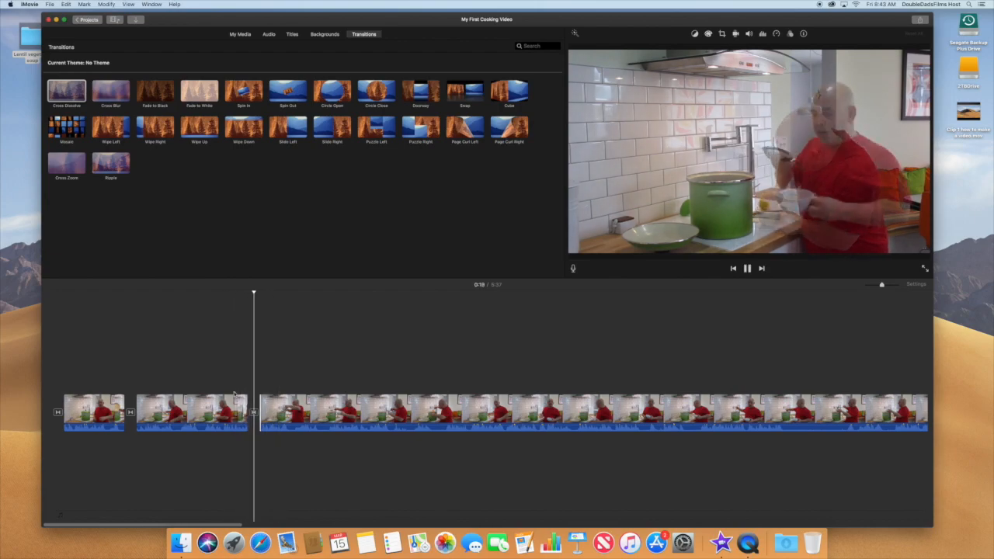
Step: Trim the third clip's start in small increments, playing the join with the second clip after each trim
key("space")
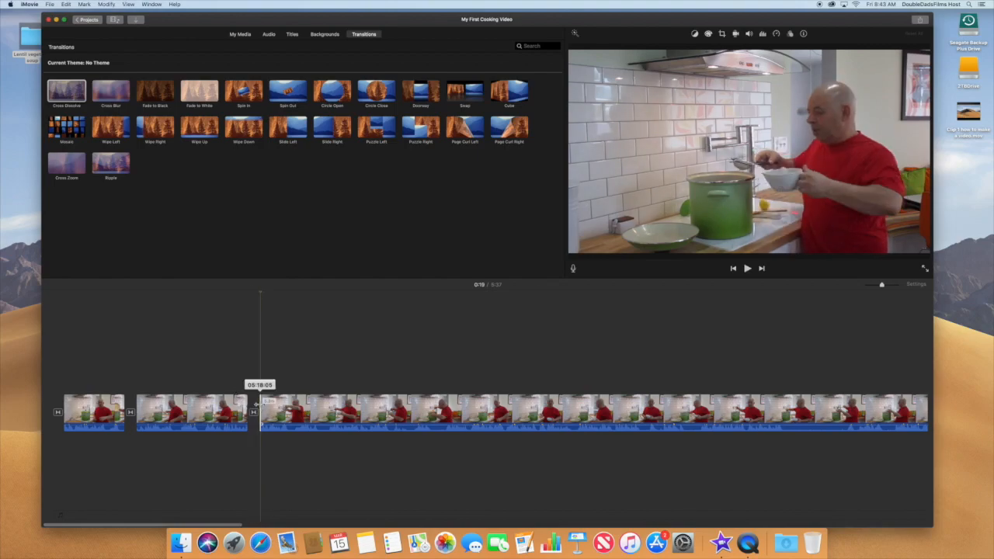
left_click_drag(259, 405, 260, 405)
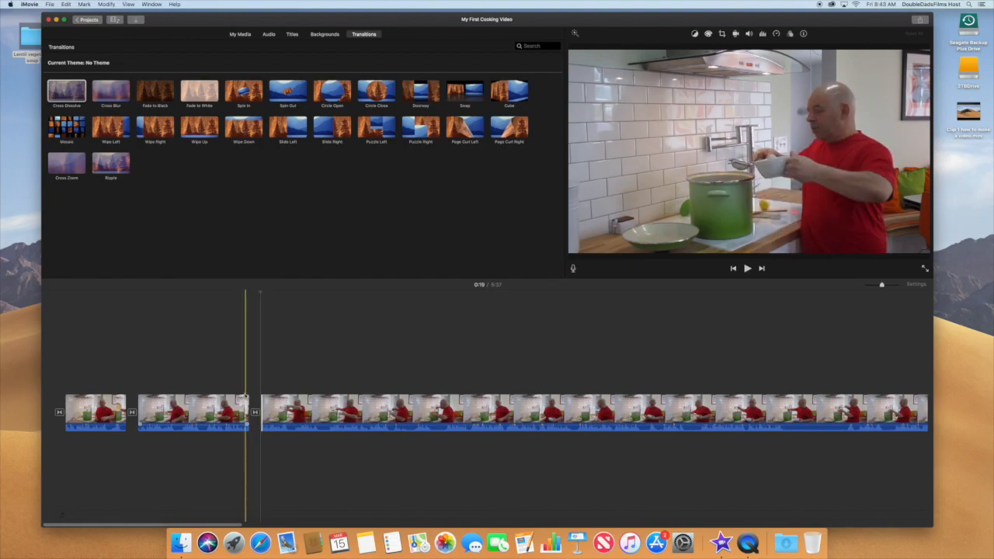
key("space")
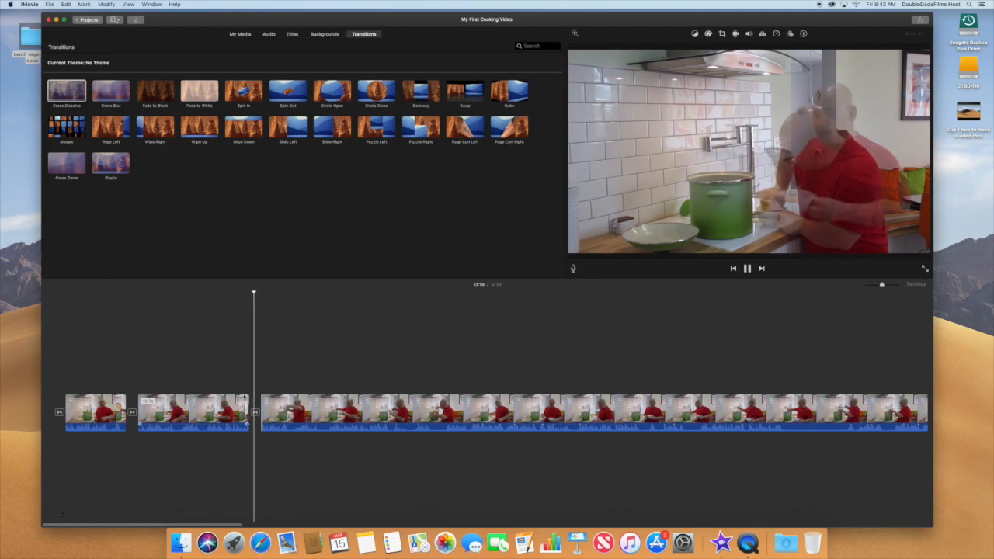
key("space")
left_click_drag(257, 404, 259, 404)
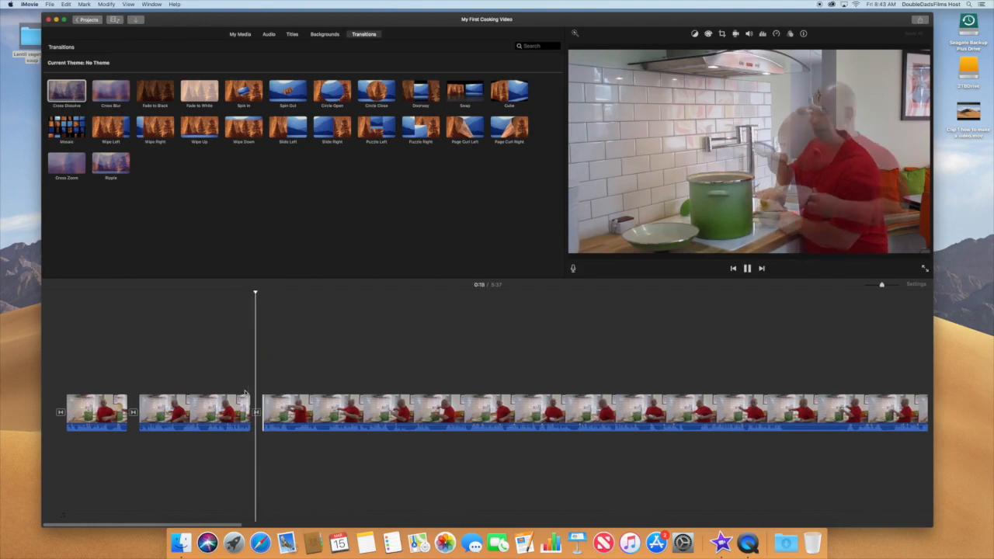
key("space")
left_click_drag(260, 401, 264, 401)
key("space")
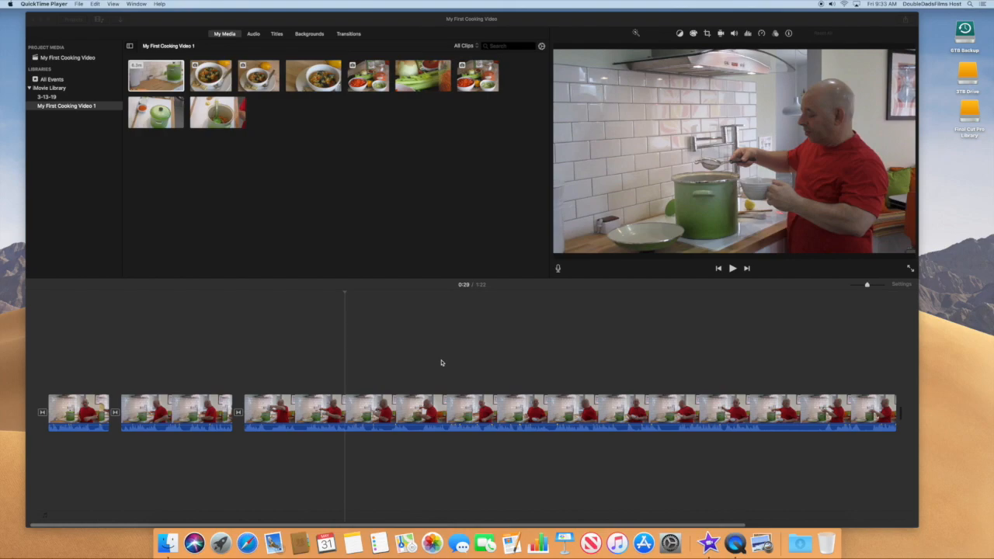
Step: Play the third clip to about 0:29, split it there, and delete the segment after the split
left_click(345, 384)
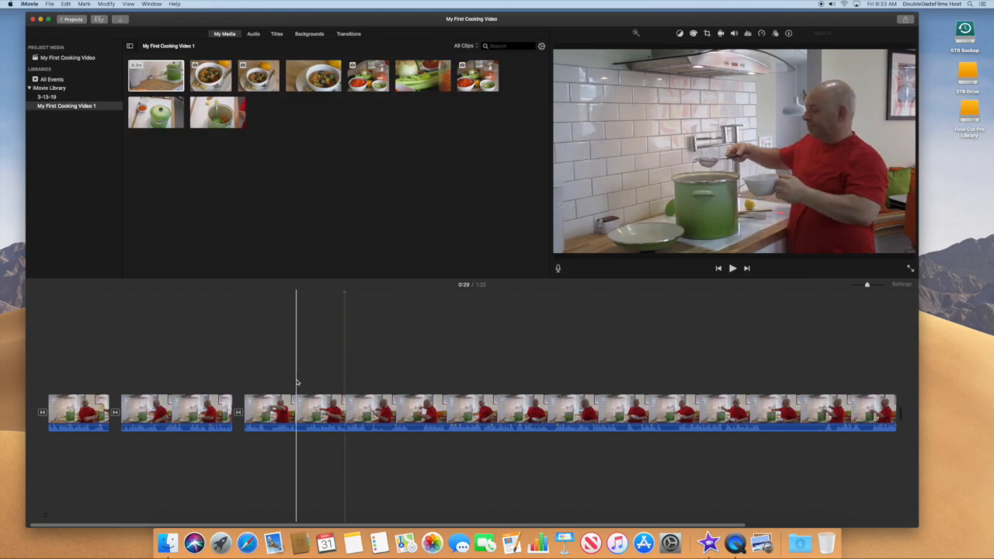
key("space")
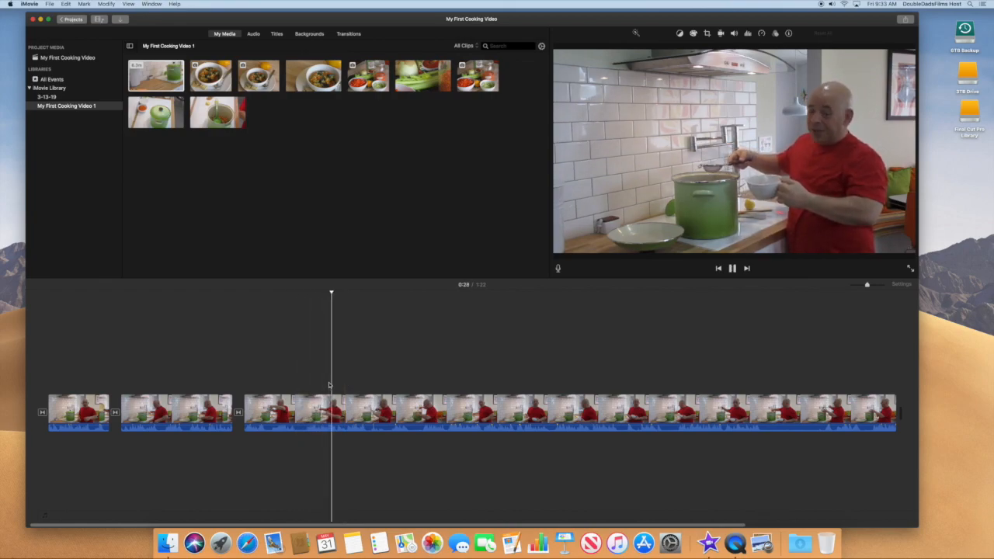
key("space")
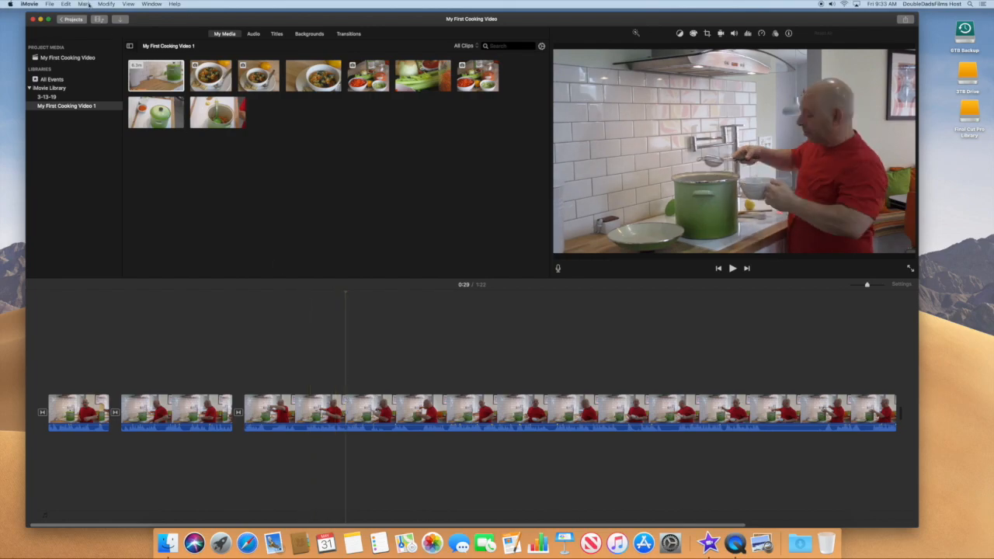
left_click(106, 4)
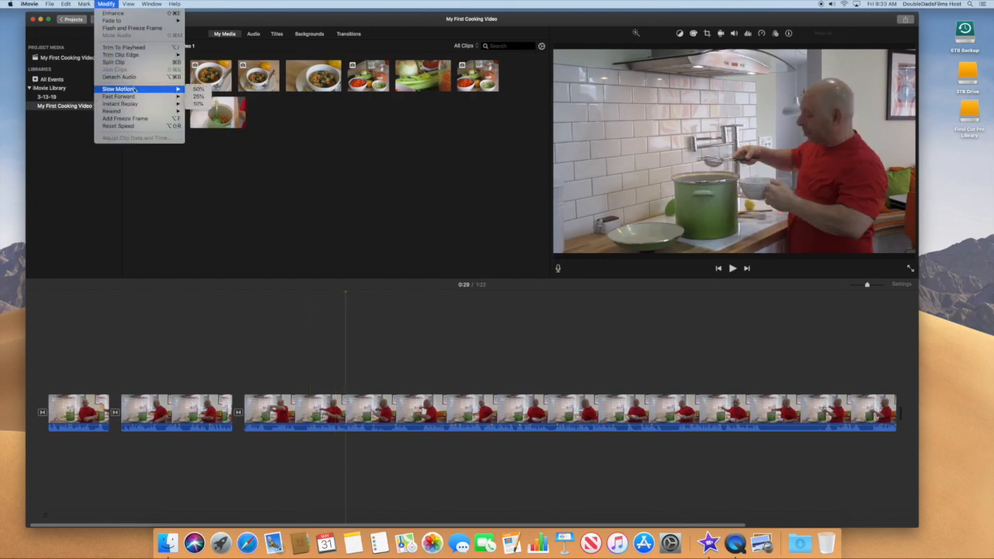
left_click(118, 63)
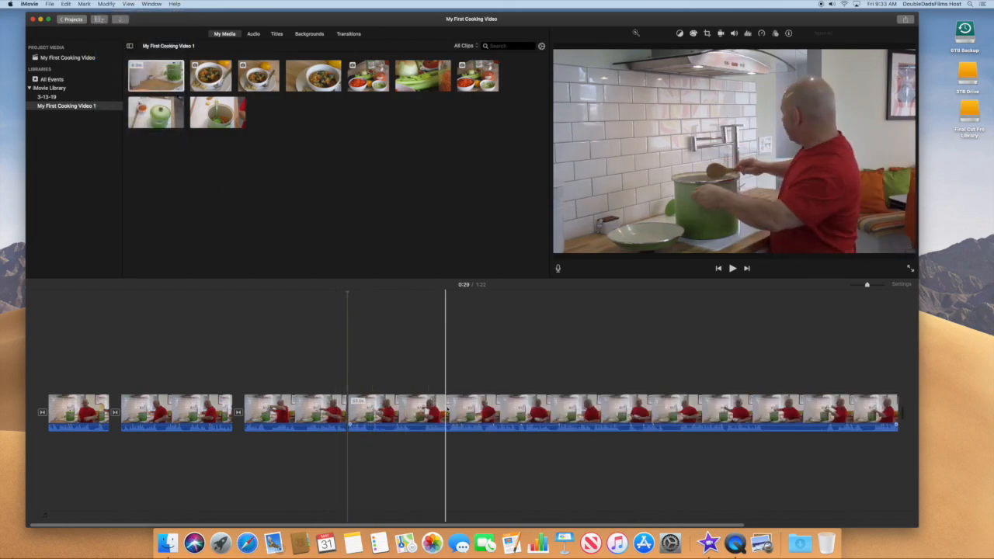
left_click(498, 404)
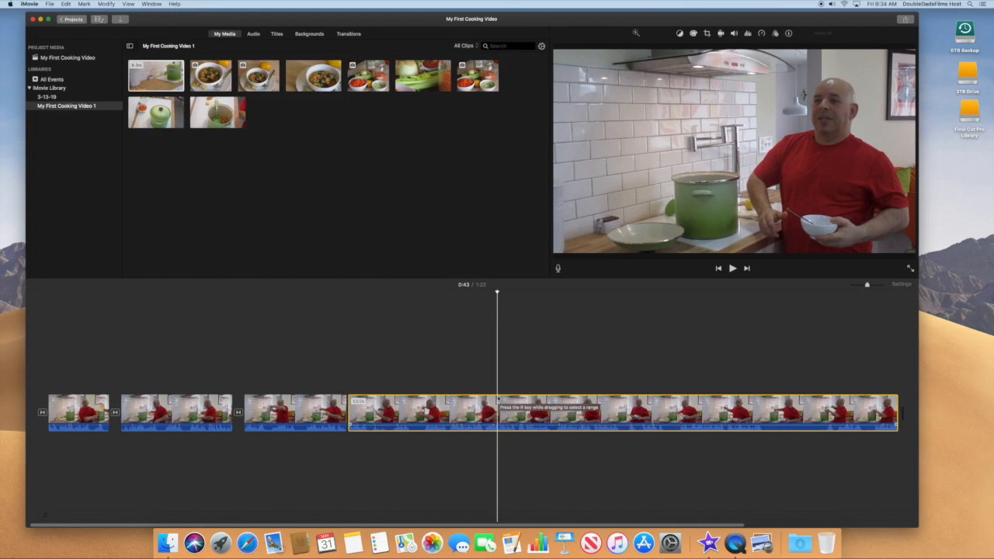
key("Delete")
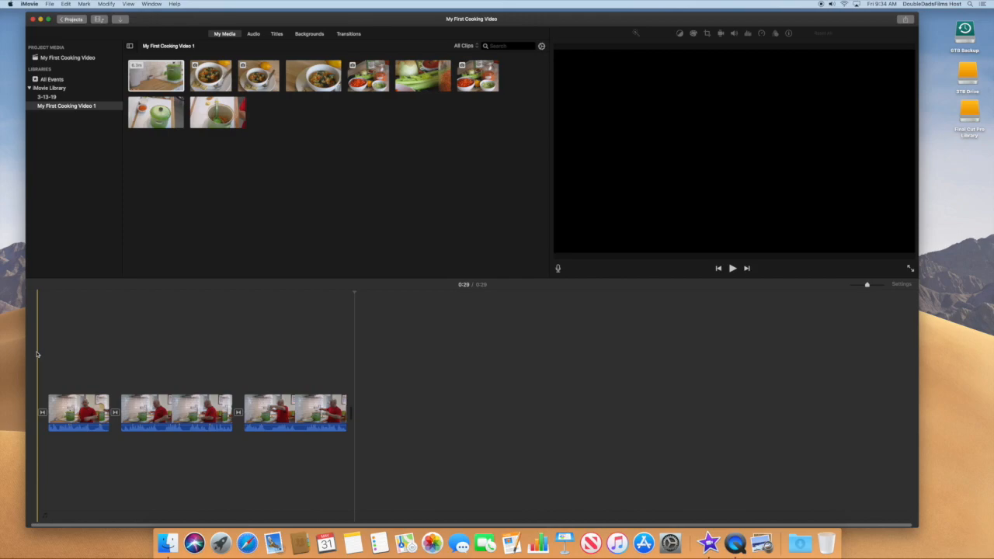
Step: Play the shortened movie from the beginning and check the last seconds of the third clip
key("space")
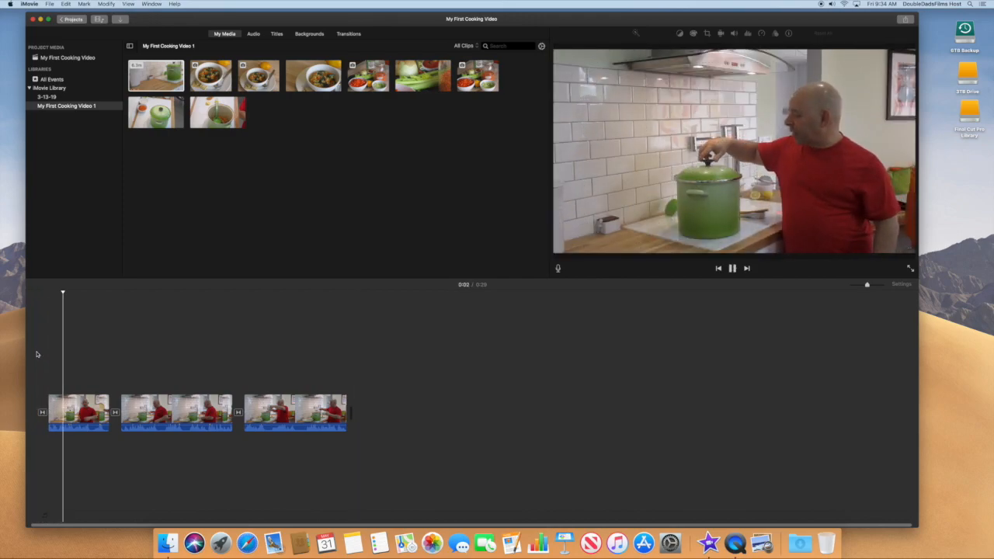
key("XF86AudioRaiseVolume")
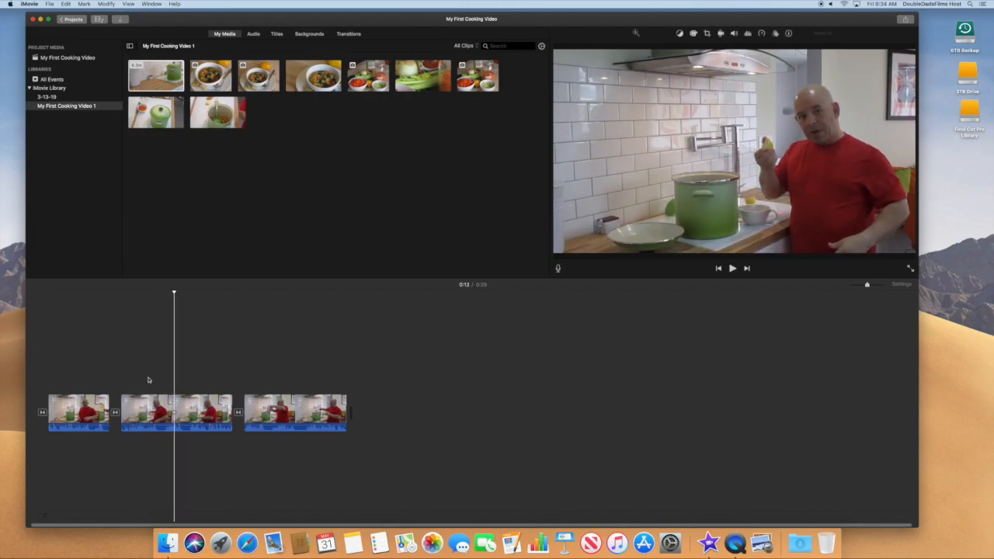
key("XF86AudioRaiseVolume")
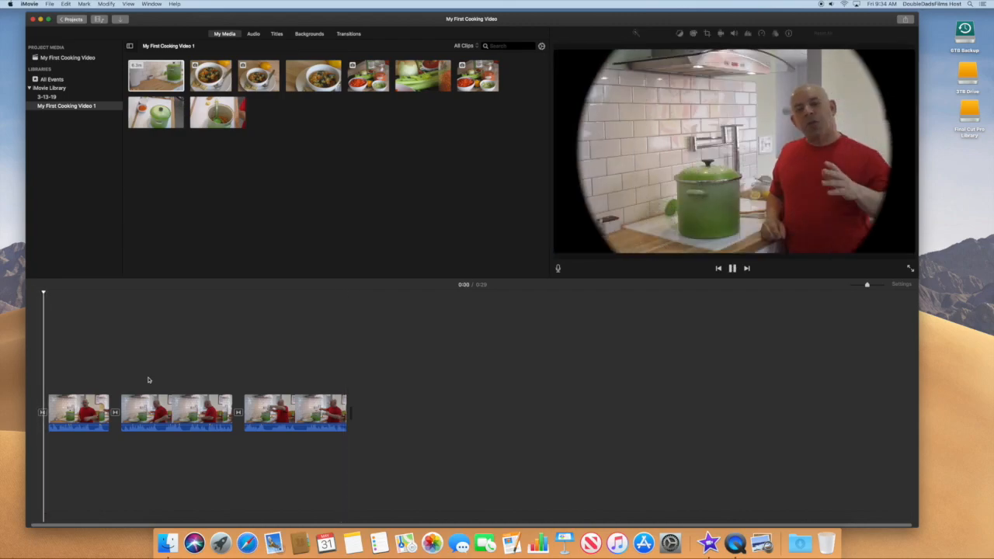
key("space")
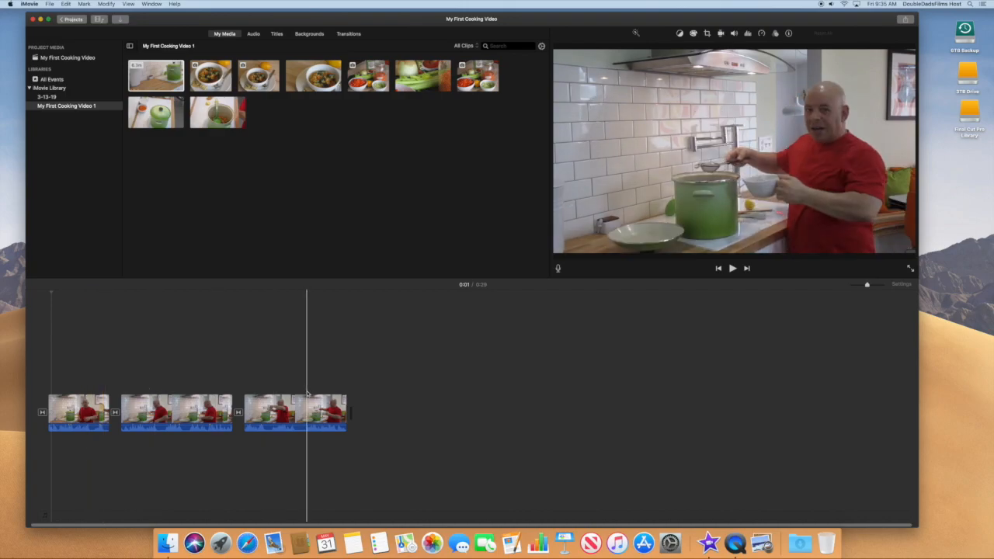
key("space")
key("space")
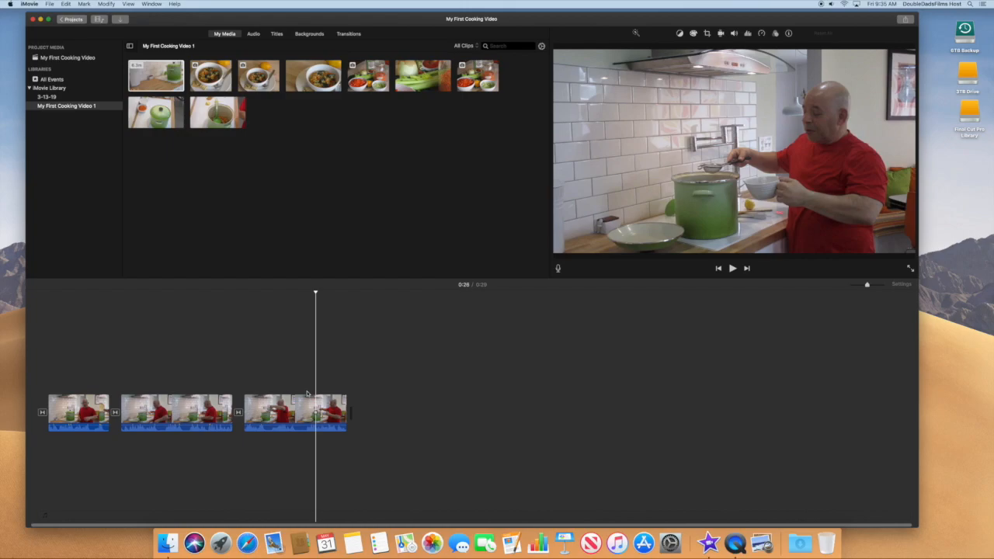
Step: Add the Curtain background before the opening transition and first clip, and play the movie's opening
left_click(39, 363)
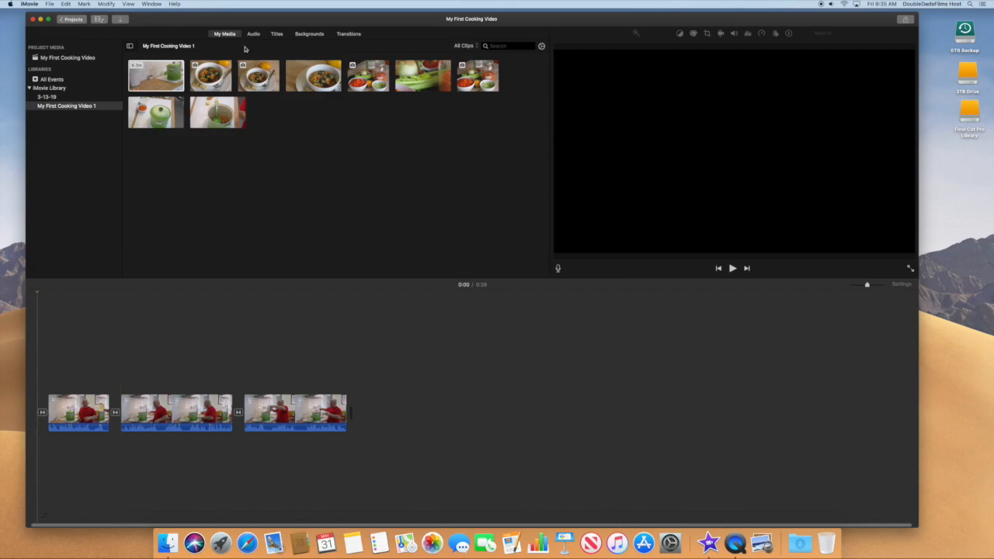
left_click(317, 36)
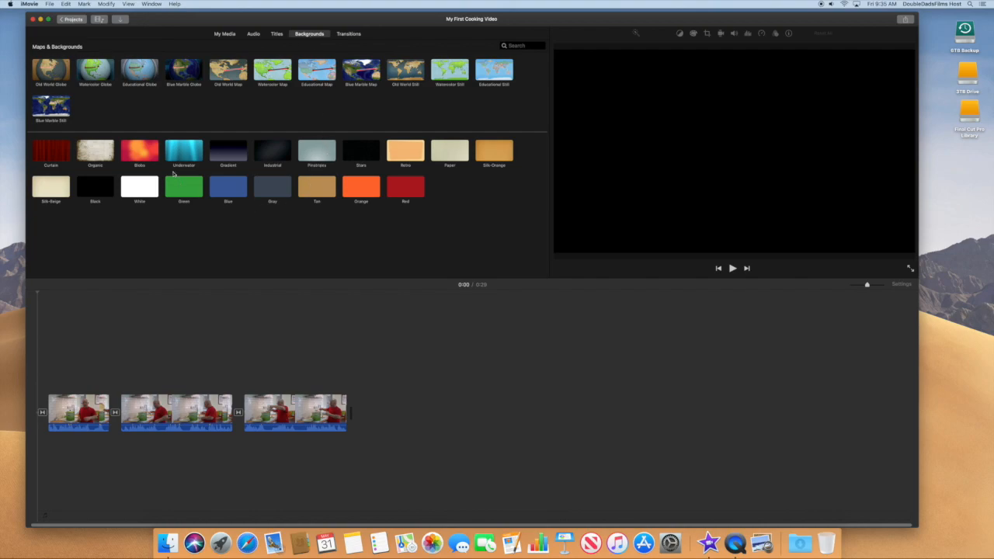
left_click(52, 152)
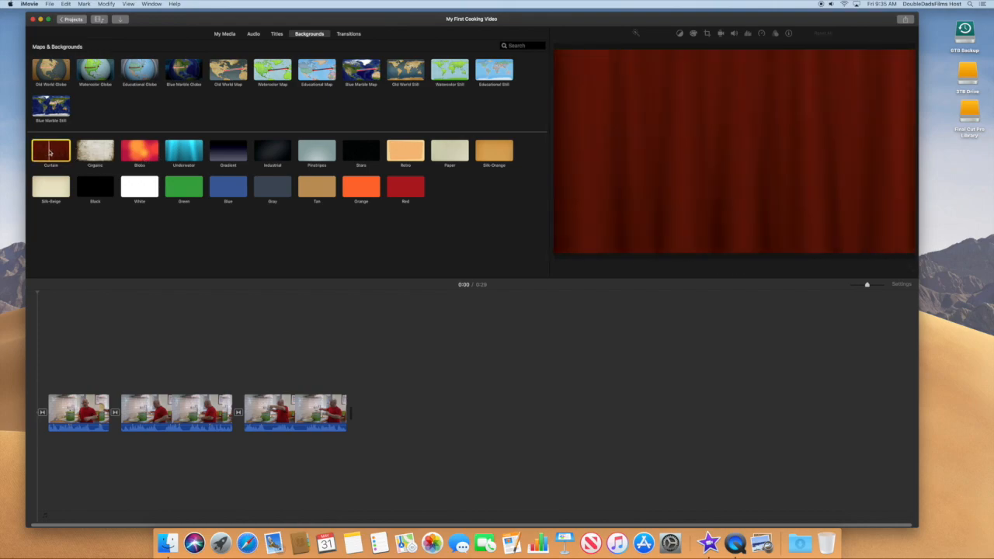
left_click_drag(51, 152, 32, 418)
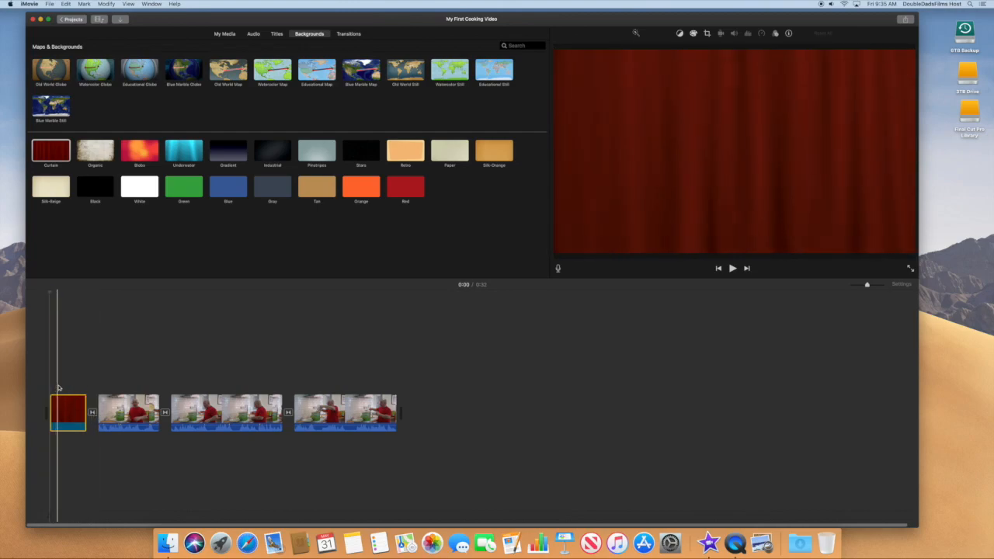
left_click(51, 388)
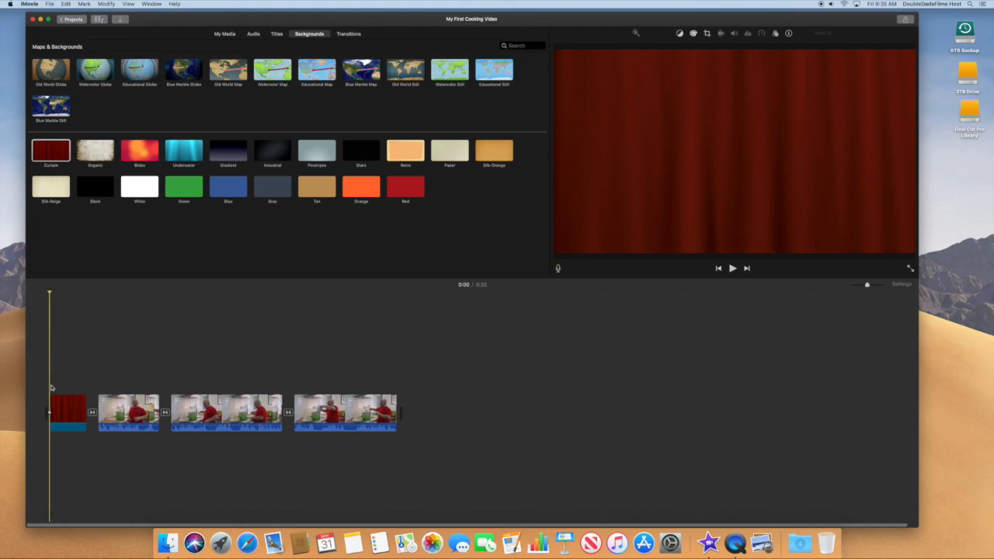
key("space")
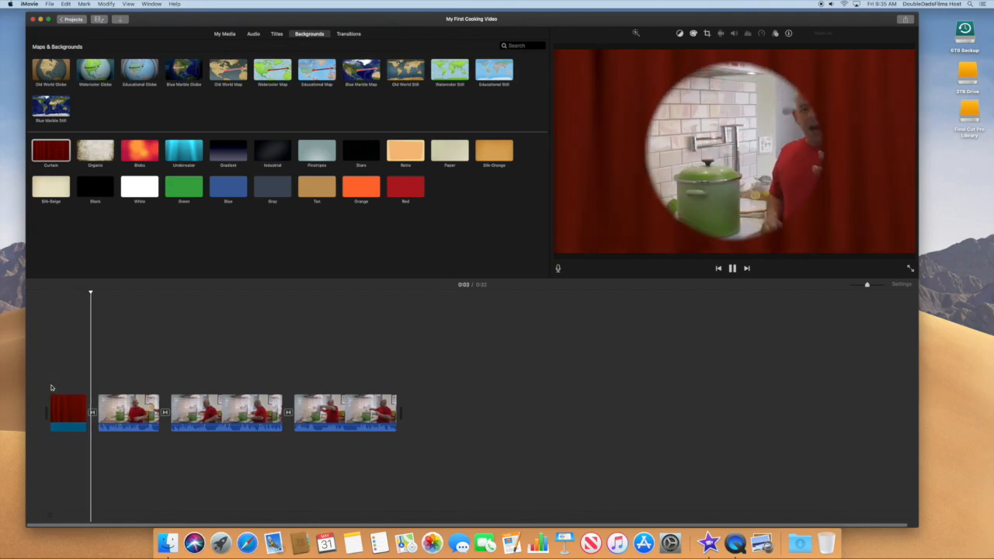
key("space")
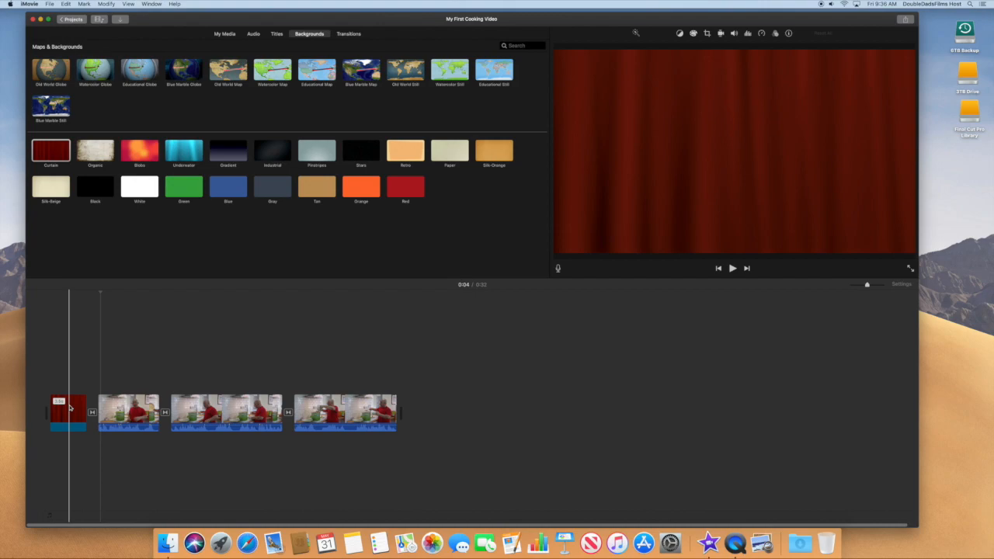
Step: Replace the Curtain background at the start of the movie with Underwater and play the opening
left_click(75, 412)
key("Delete")
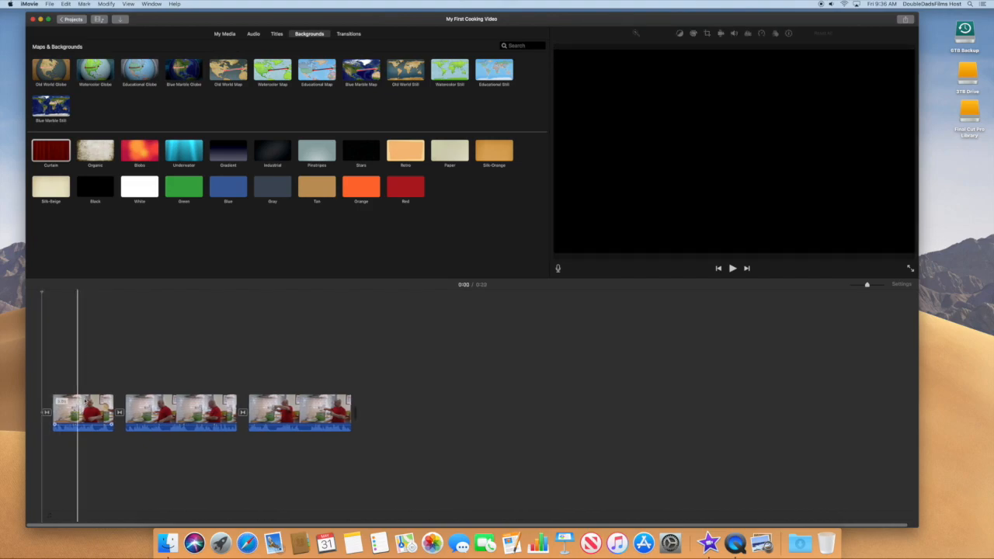
left_click_drag(184, 150, 38, 410)
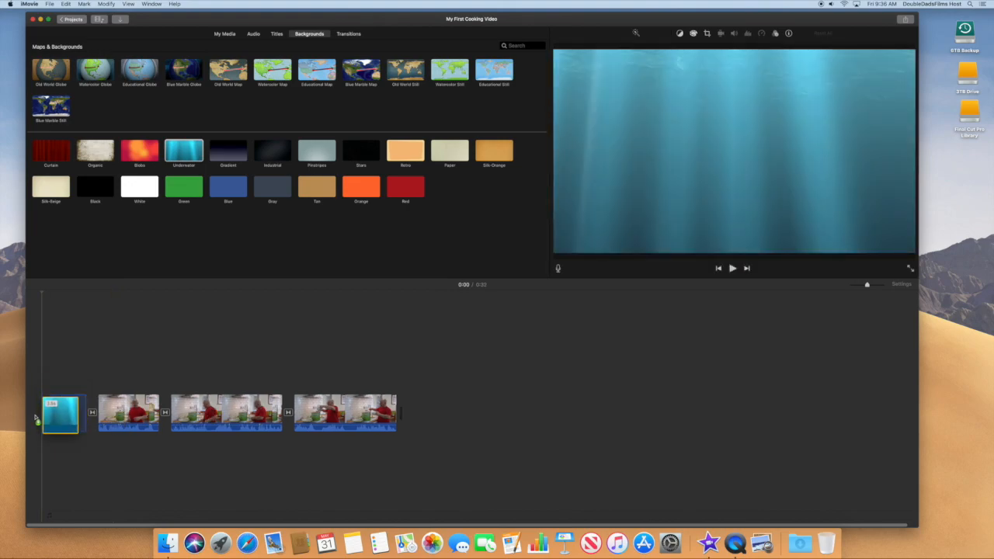
left_click(51, 389)
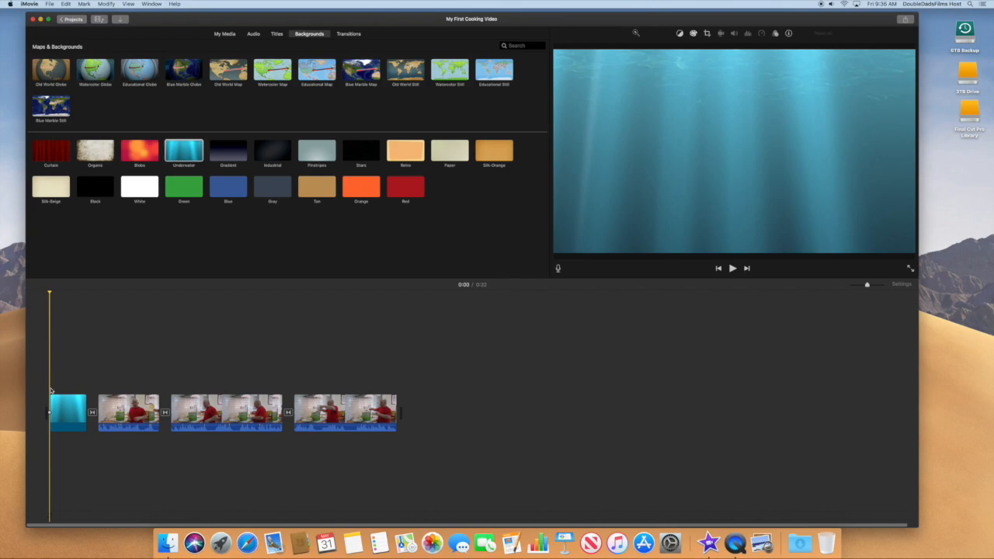
key("space")
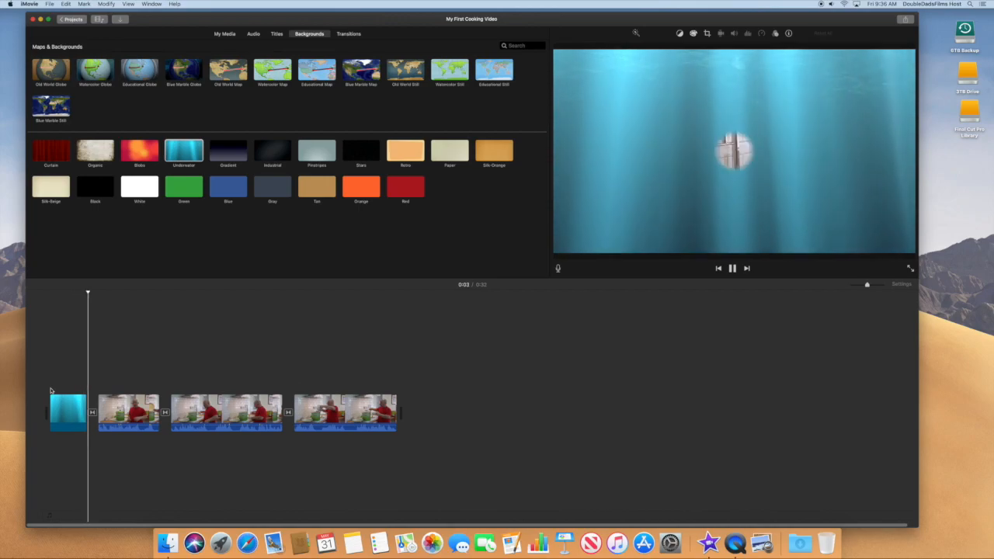
key("space")
Step: Replace the Underwater background at the start of the movie with the solid Orange one and play the opening
left_click(65, 410)
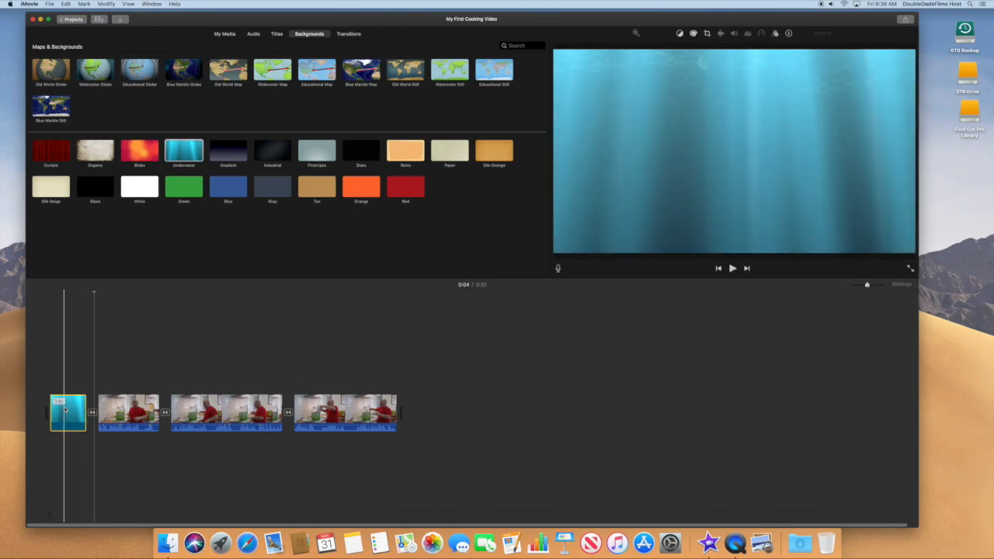
key("Delete")
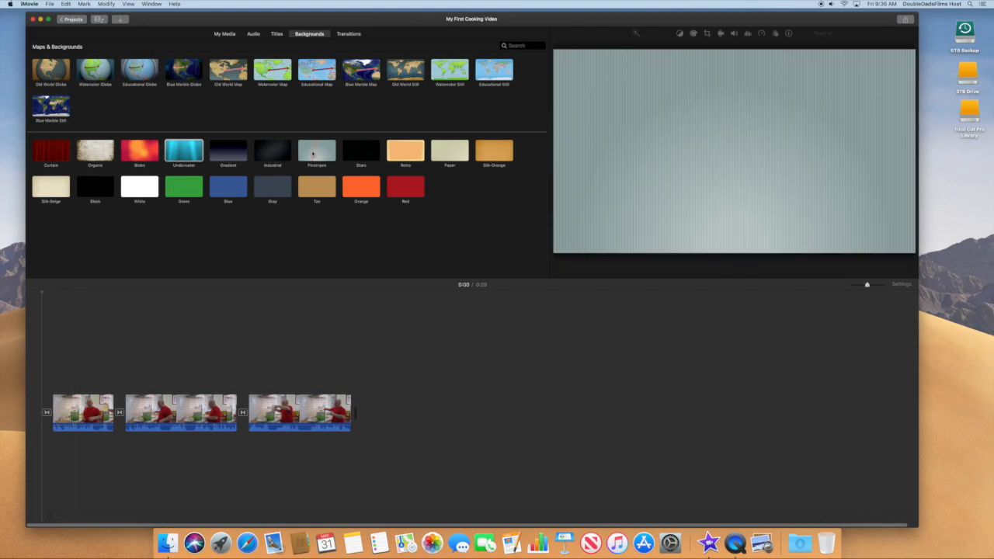
left_click(361, 152)
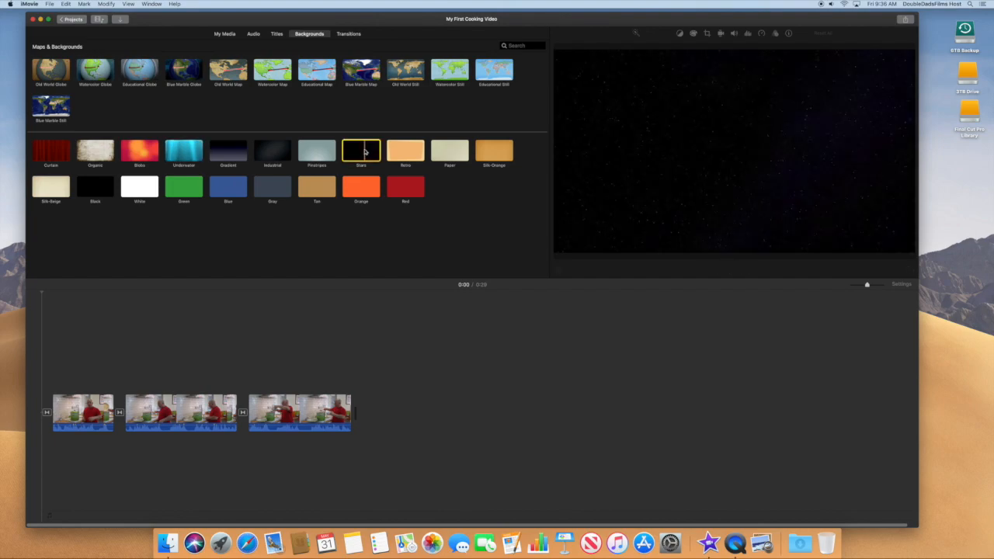
left_click(358, 191)
left_click_drag(358, 191, 39, 408)
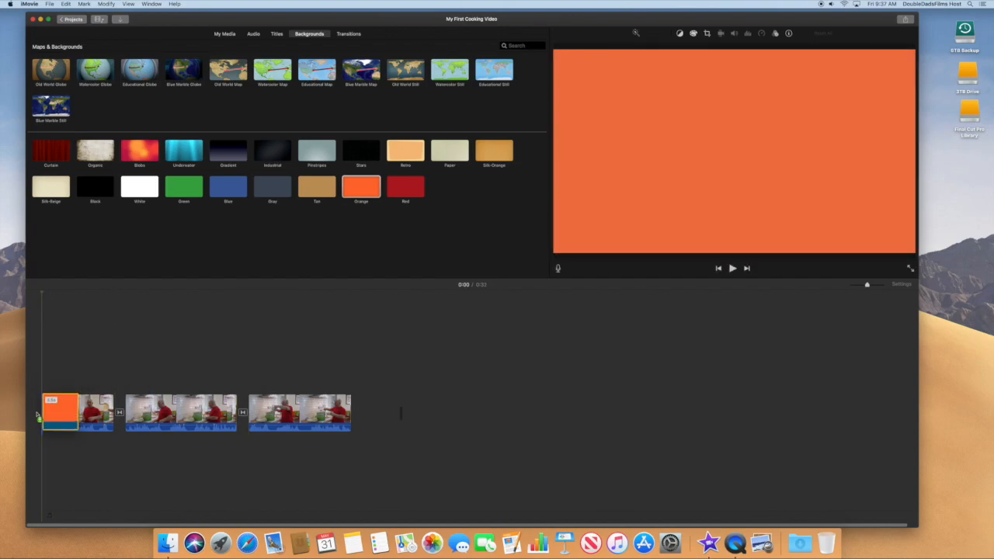
left_click(51, 388)
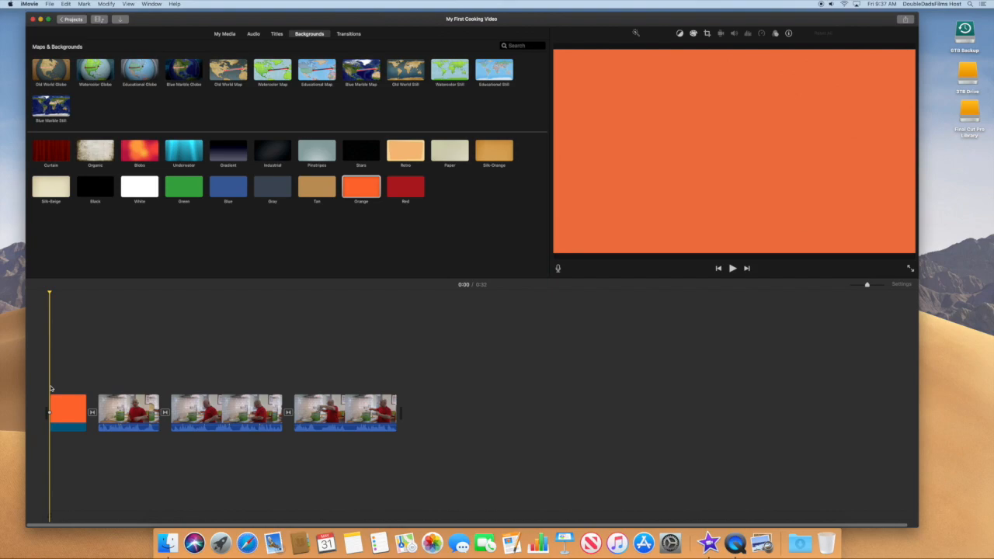
key("space")
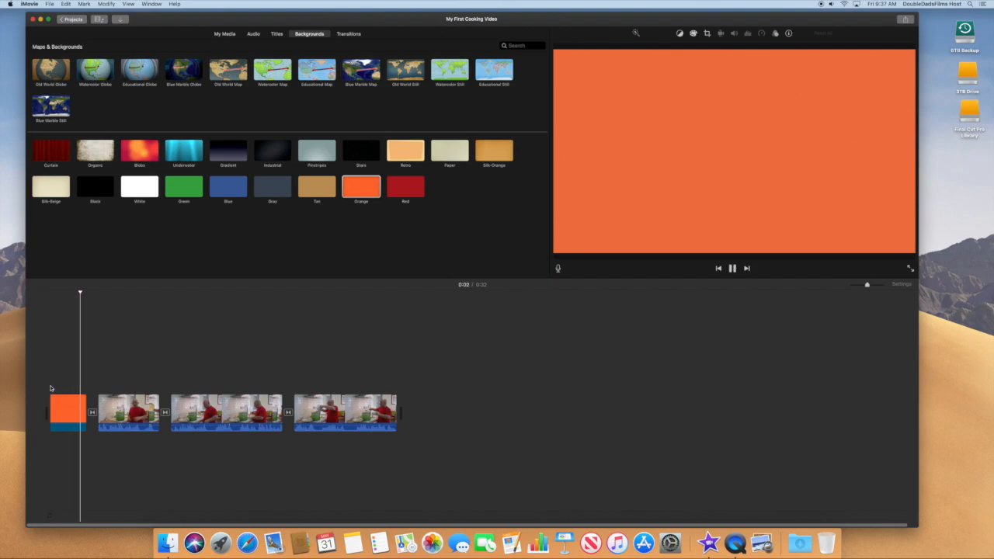
key("space")
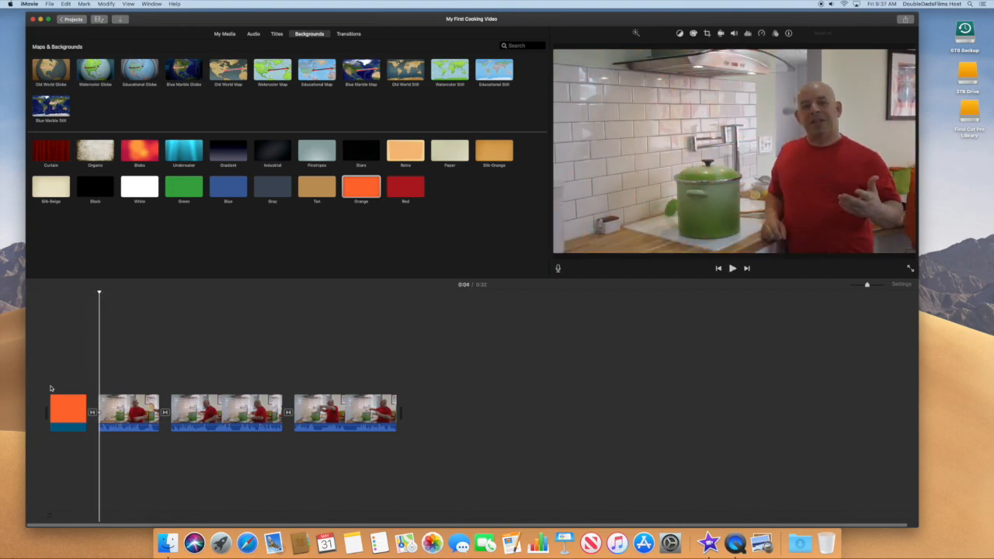
Step: Add a Gravity title over the orange background at the start of the movie
left_click(67, 409)
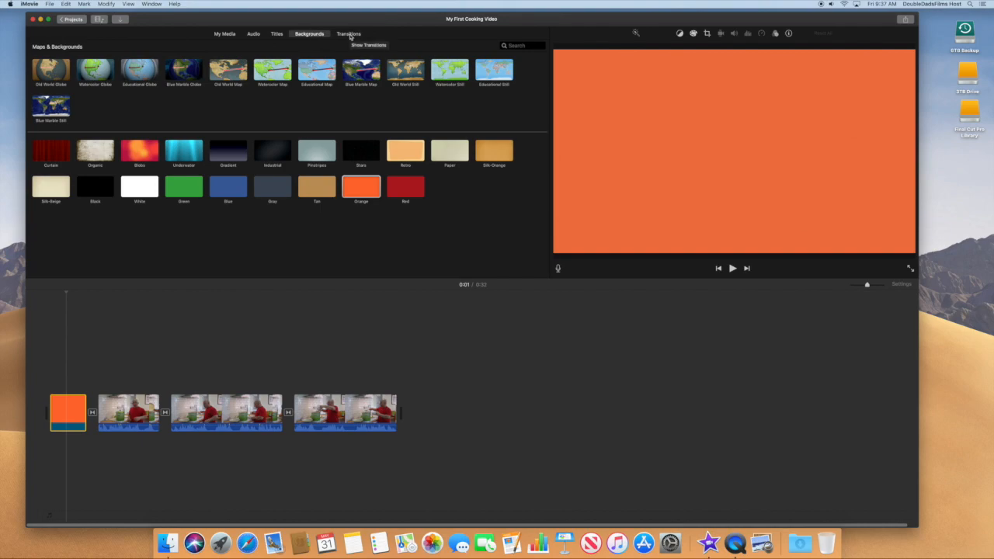
left_click(277, 36)
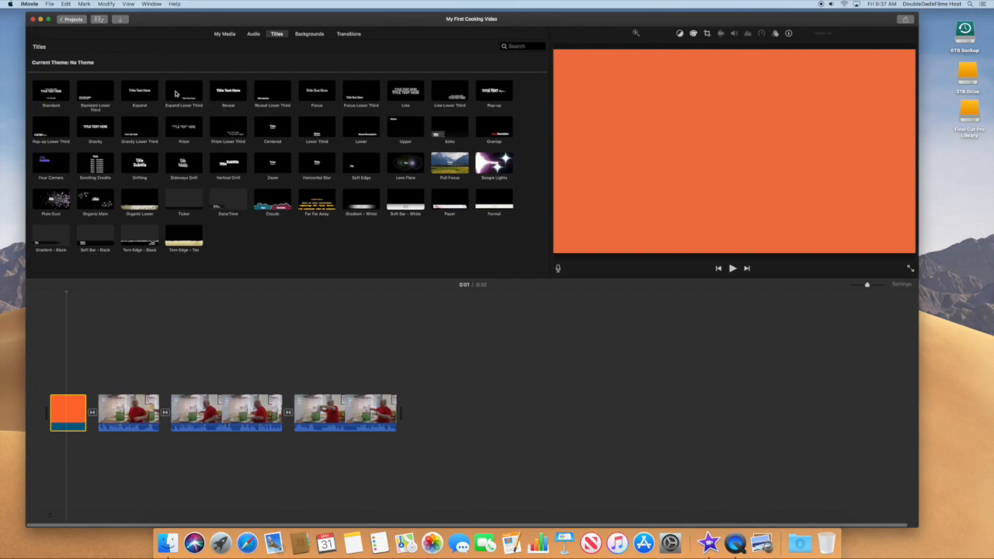
mouse_move(168, 91)
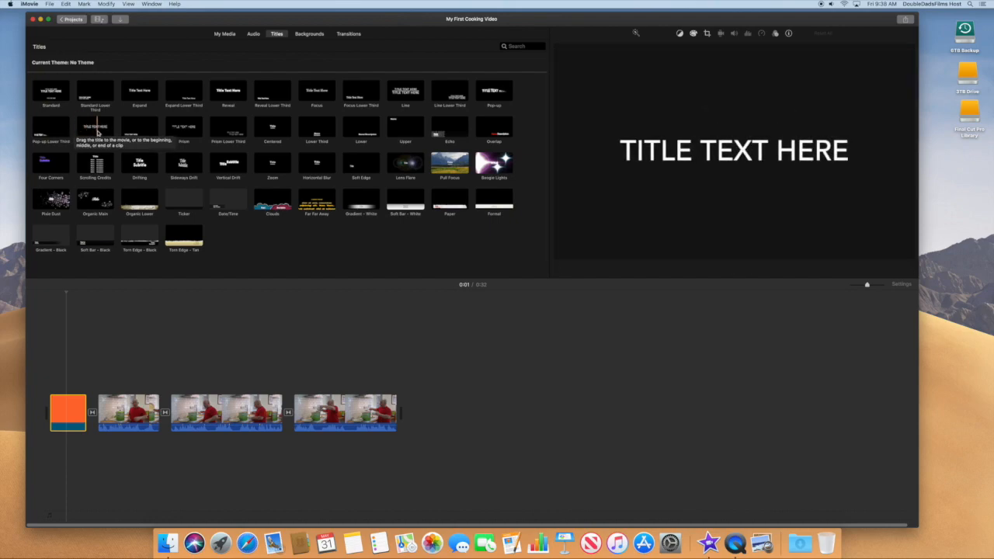
left_click(96, 129)
left_click_drag(96, 129, 67, 386)
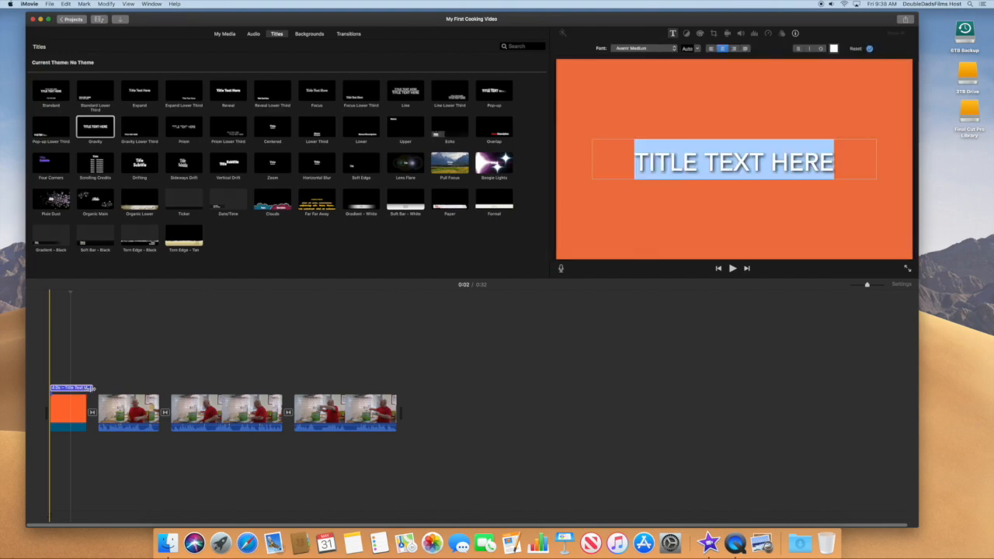
Step: Shorten the opening title to 3.5 s so that it ends together with the orange background
left_click(91, 389)
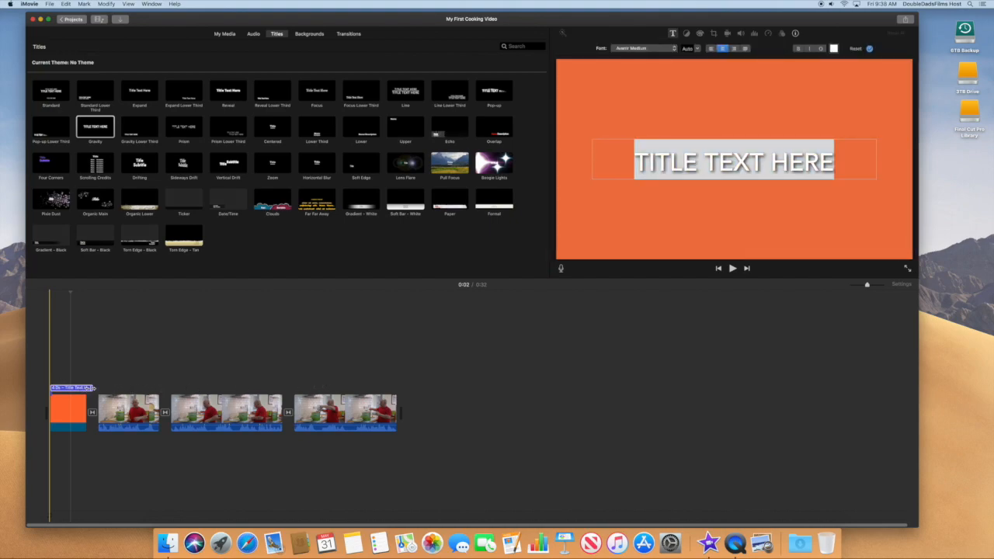
left_click_drag(94, 388, 87, 388)
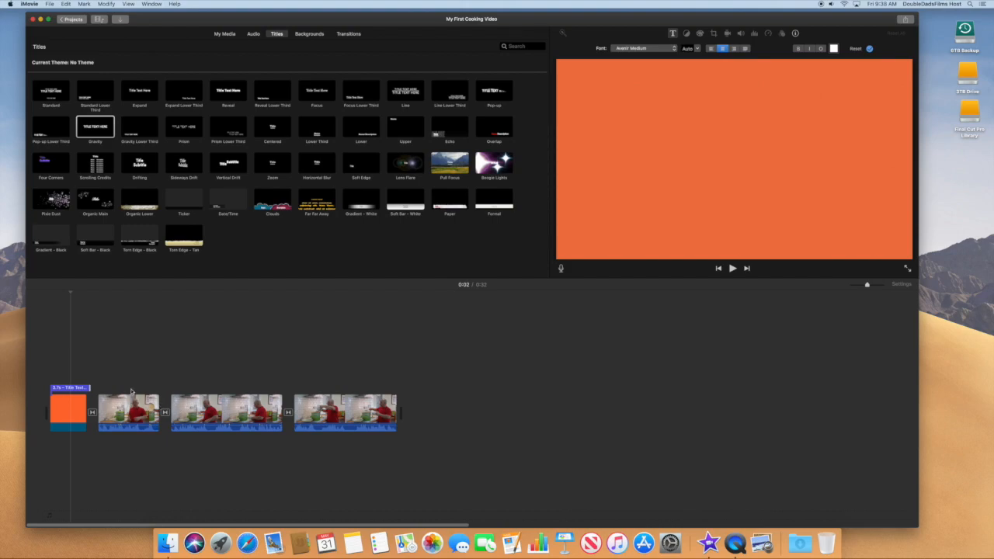
left_click(130, 393)
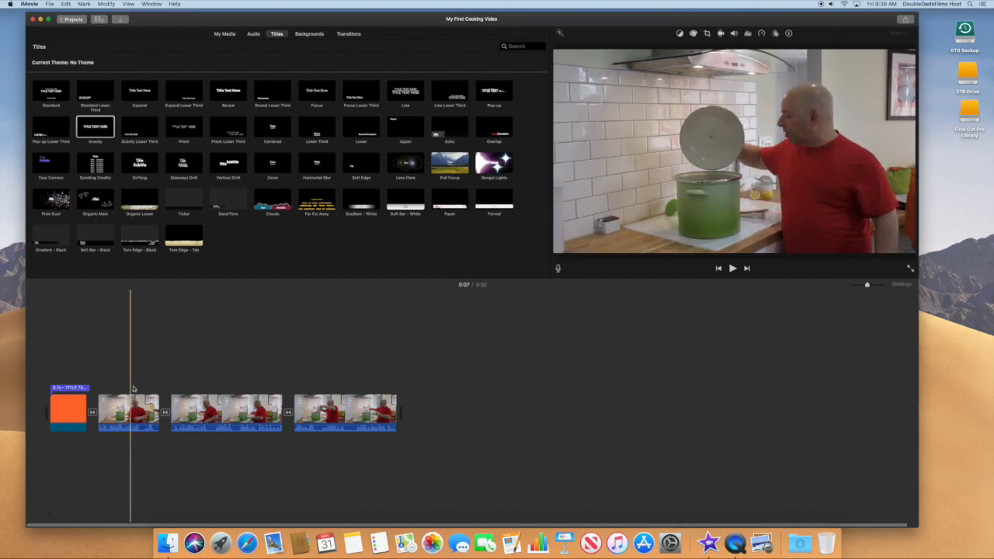
left_click(75, 376)
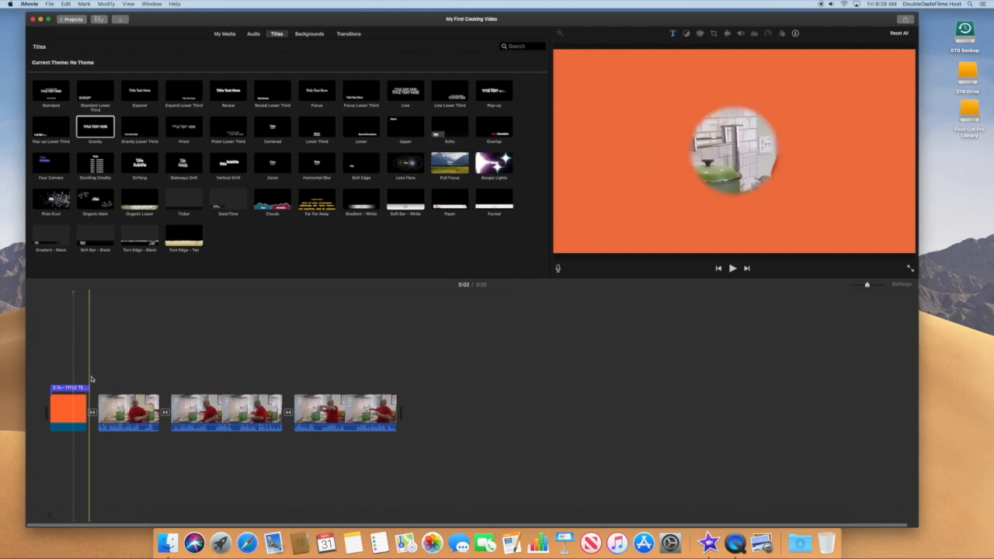
left_click(62, 390)
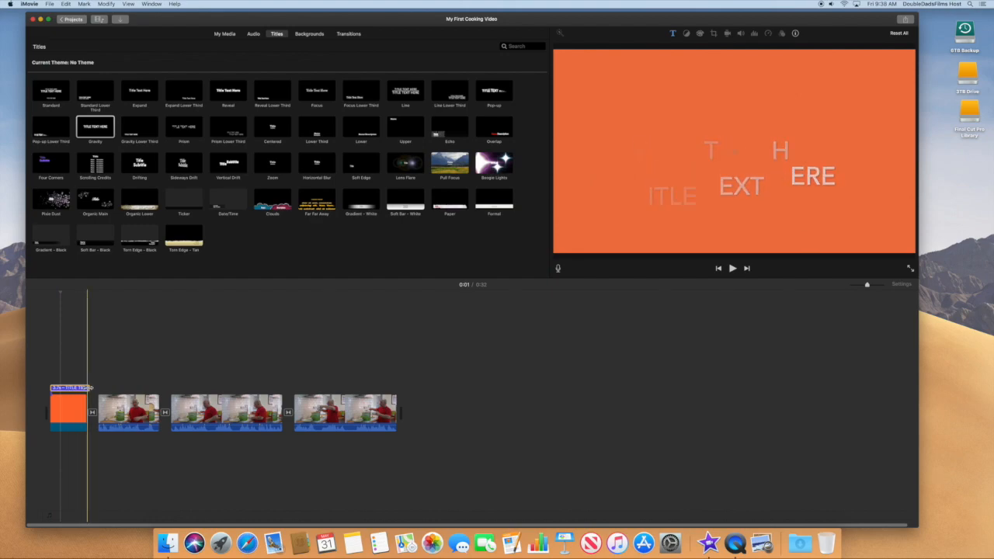
left_click_drag(80, 387, 86, 388)
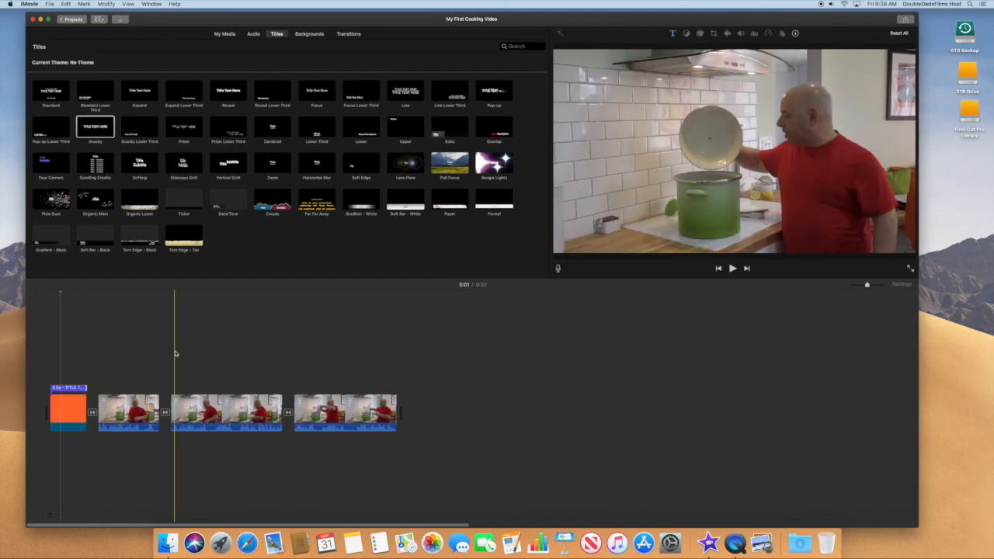
Step: Replace the opening title's placeholder text with "LENTIL SOUP"
left_click(71, 390)
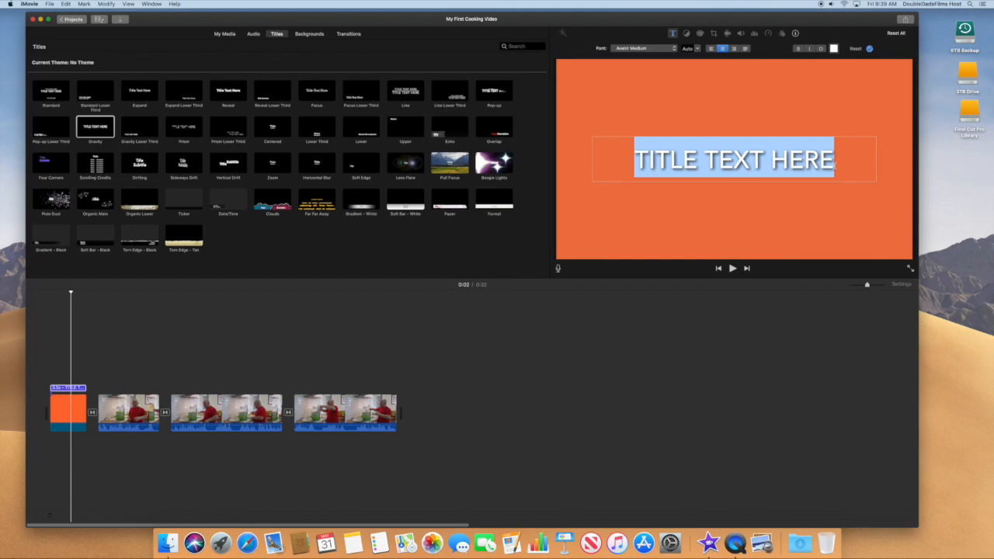
left_click_drag(835, 165, 633, 165)
type("LENTIL SOUP")
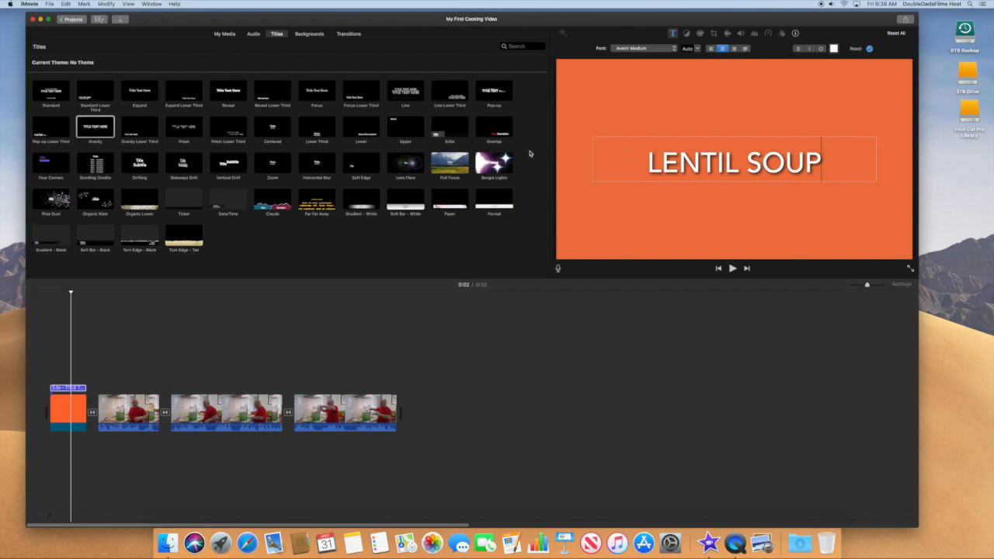
key("super+a")
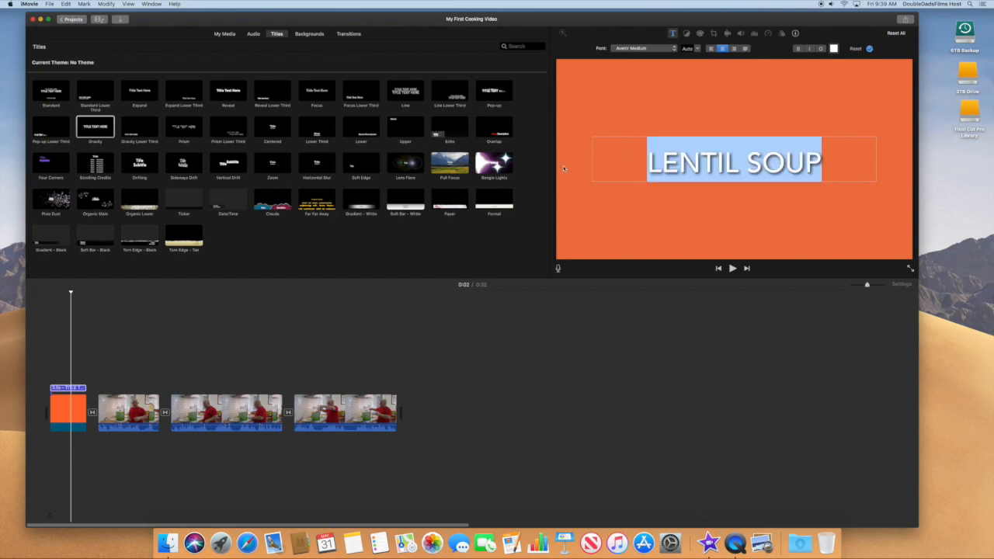
left_click(156, 343)
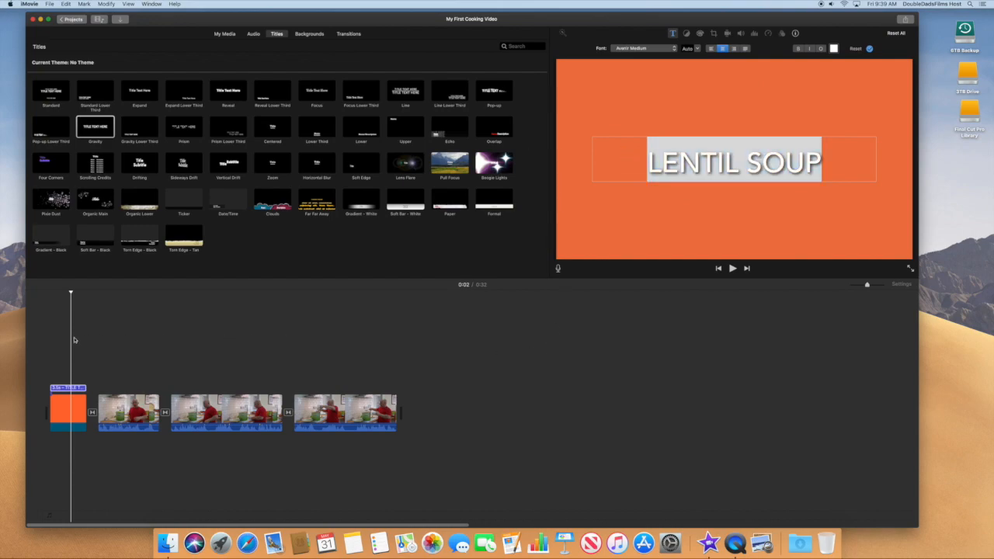
Step: Play the movie's opening twice from the beginning to check the title and the transition into the first clip
left_click(46, 341)
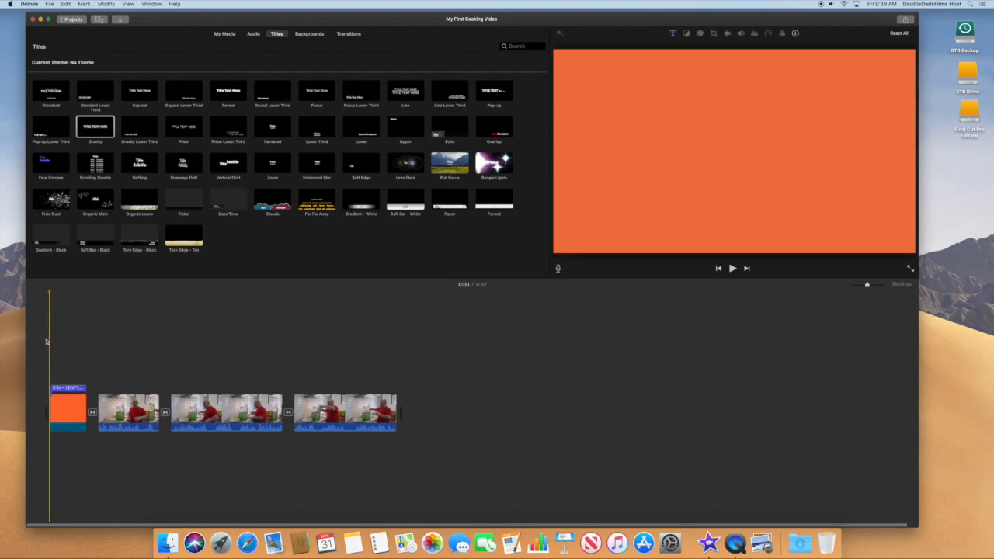
key("space")
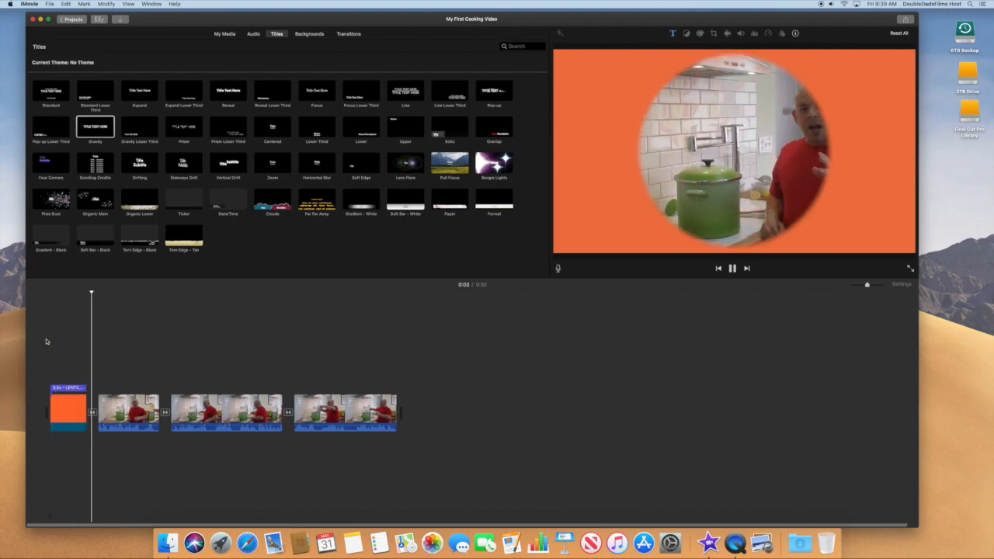
key("space")
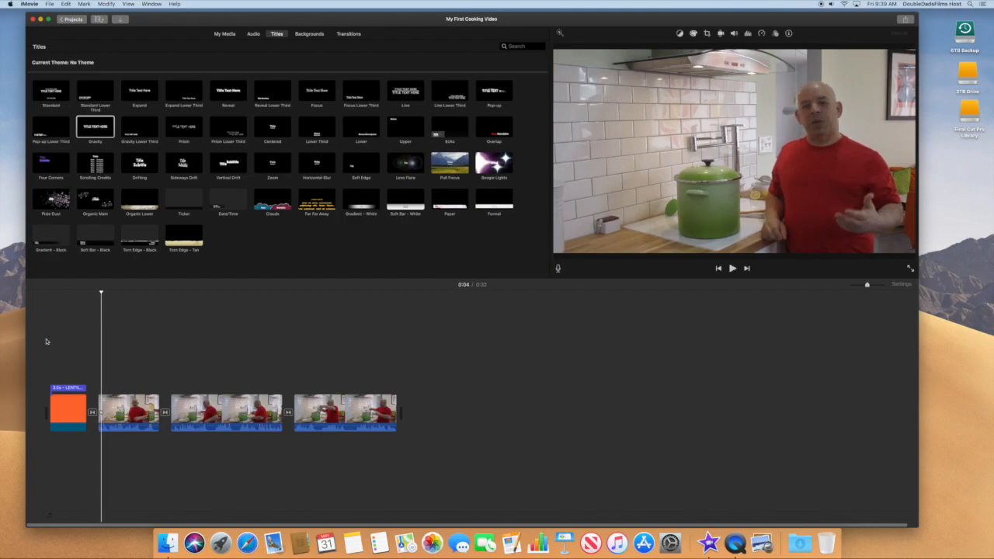
left_click(45, 342)
key("space")
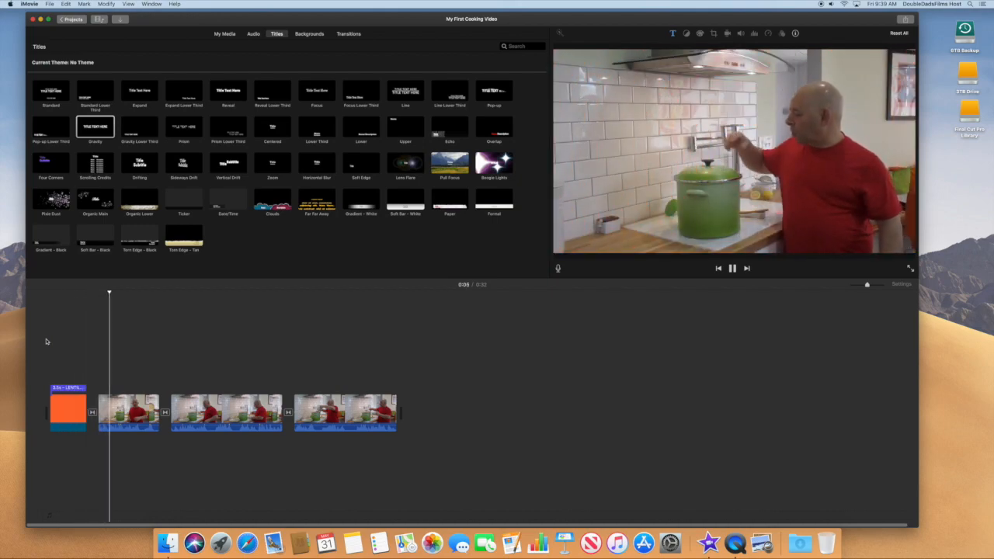
key("space")
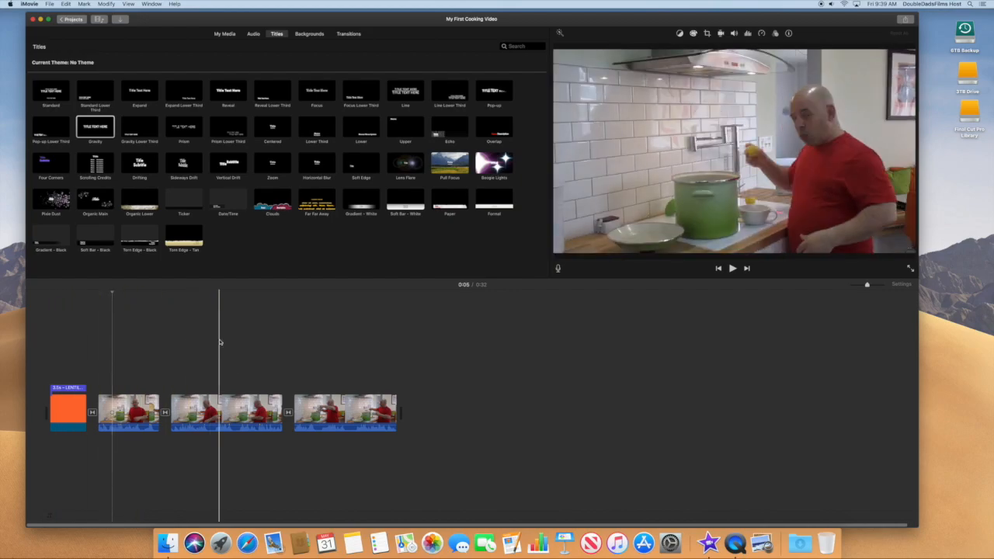
Step: Add the solid Orange background after the third clip and place a Sideways Drift title over it
left_click(309, 35)
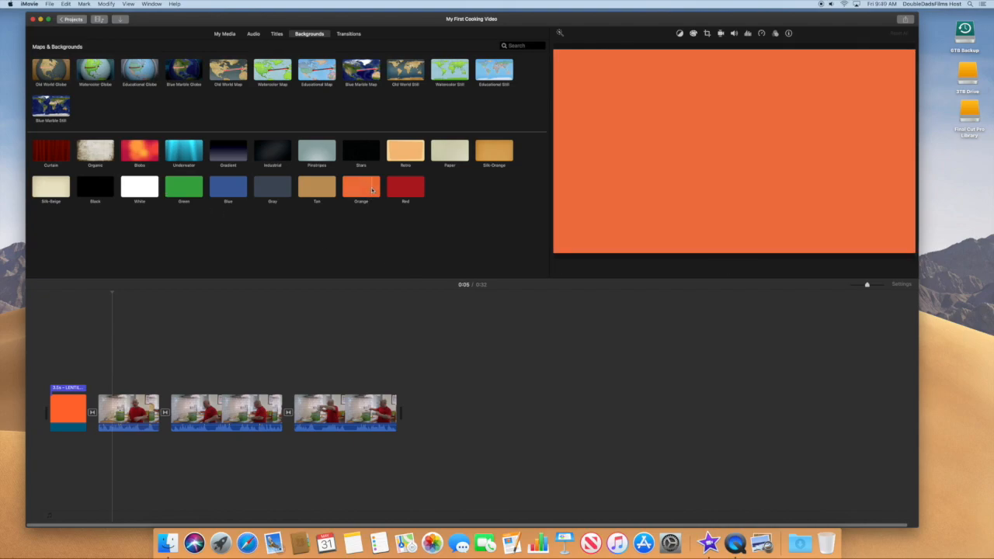
left_click_drag(371, 190, 417, 412)
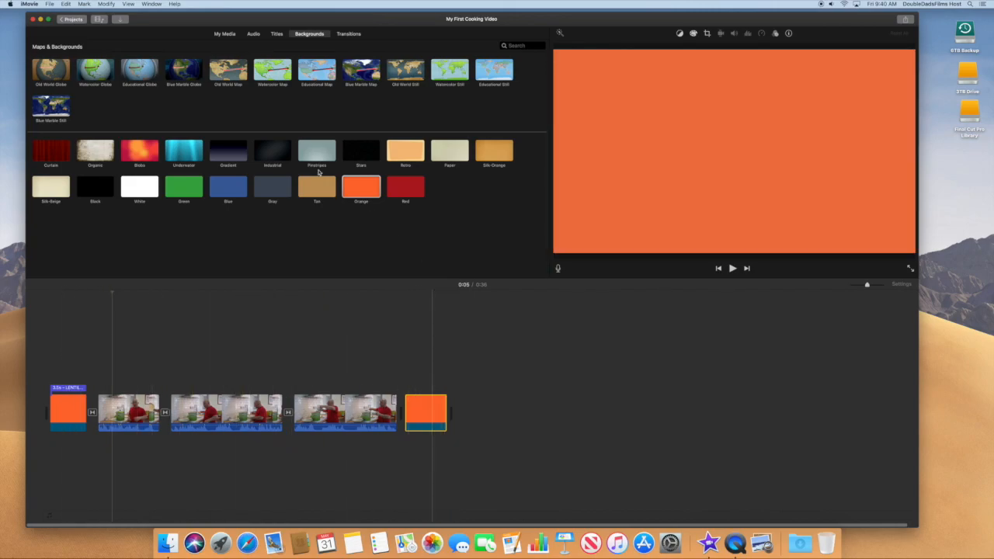
left_click(278, 34)
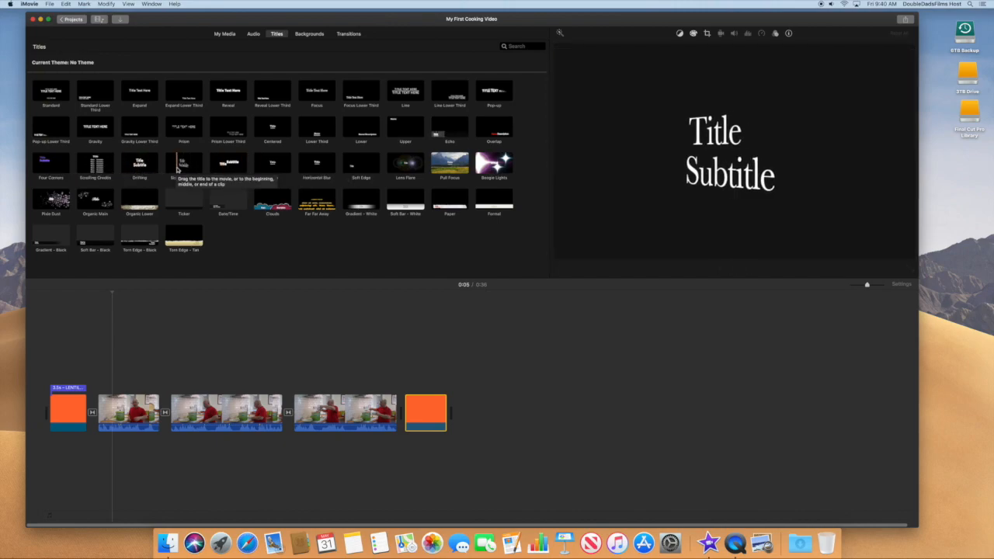
left_click(183, 163)
left_click_drag(182, 163, 448, 389)
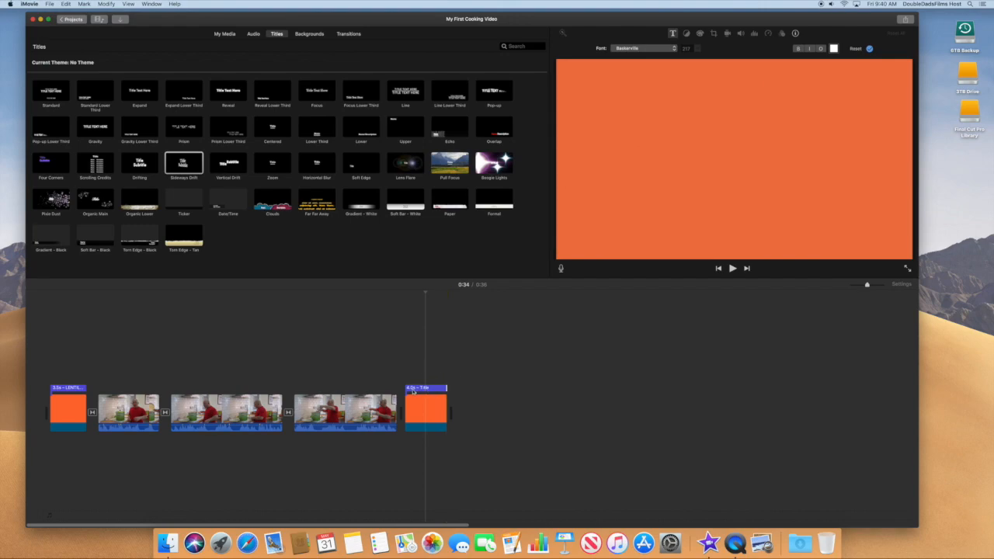
left_click(421, 364)
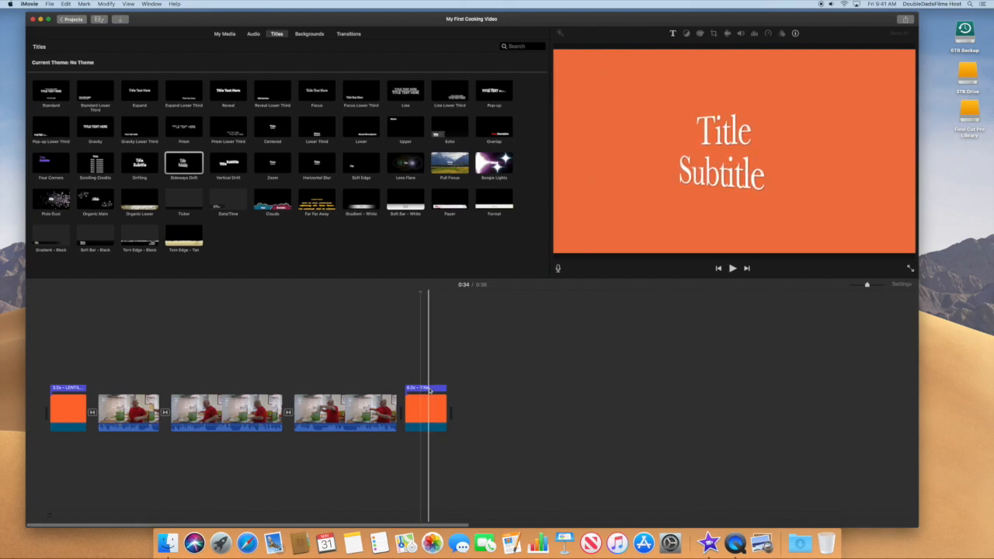
Step: Change the closing title's text to "Thanks" and its subtitle to "For Watching"
left_click(430, 390)
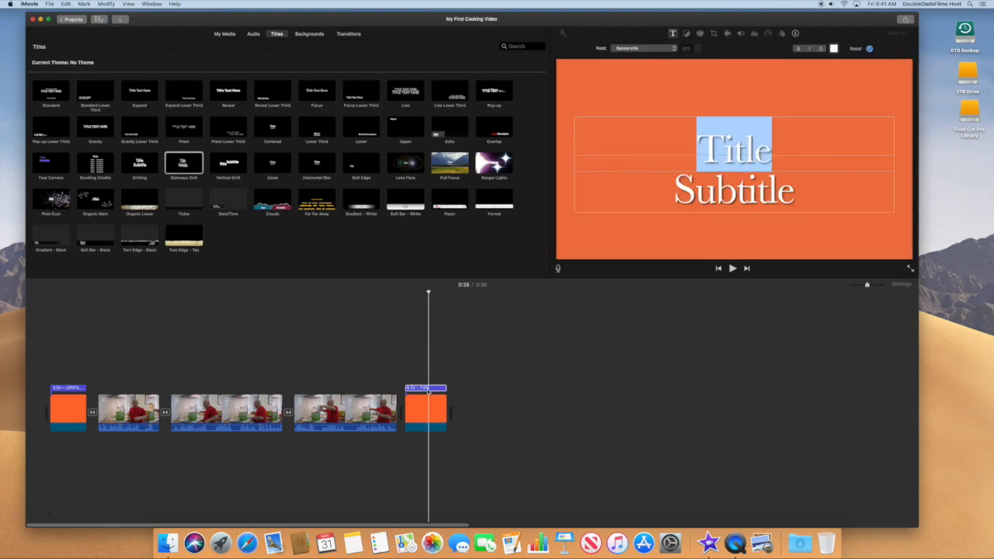
left_click(775, 145)
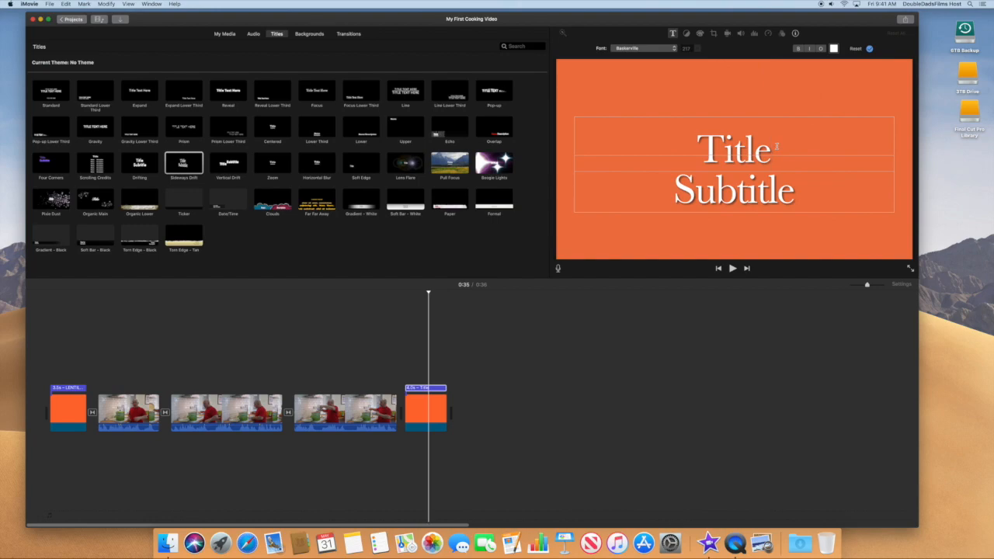
double_click(758, 146)
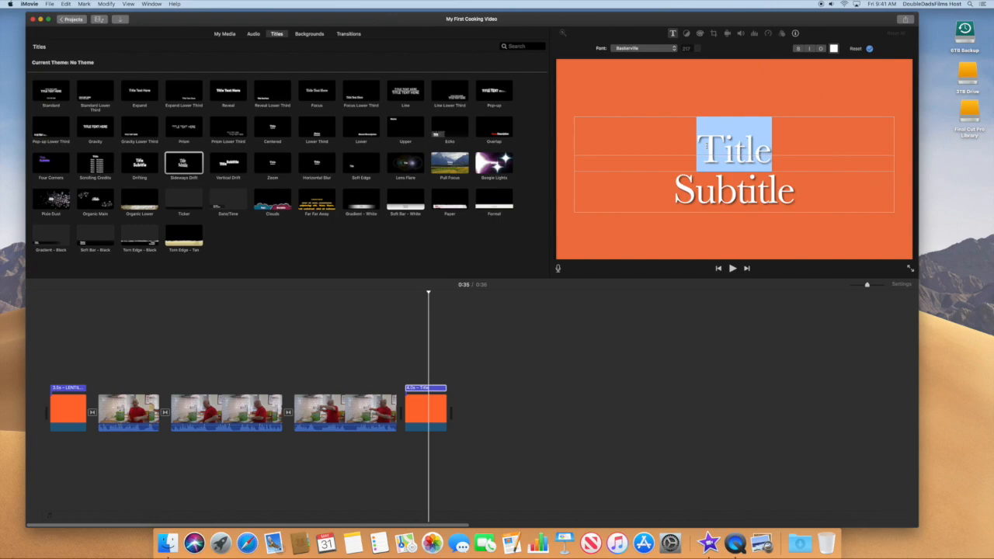
type("Thanks")
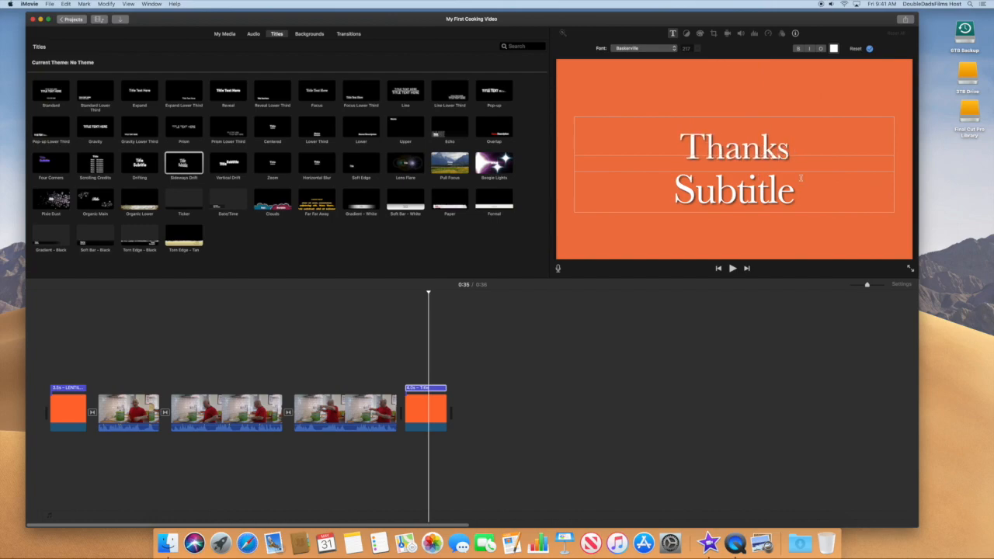
double_click(781, 188)
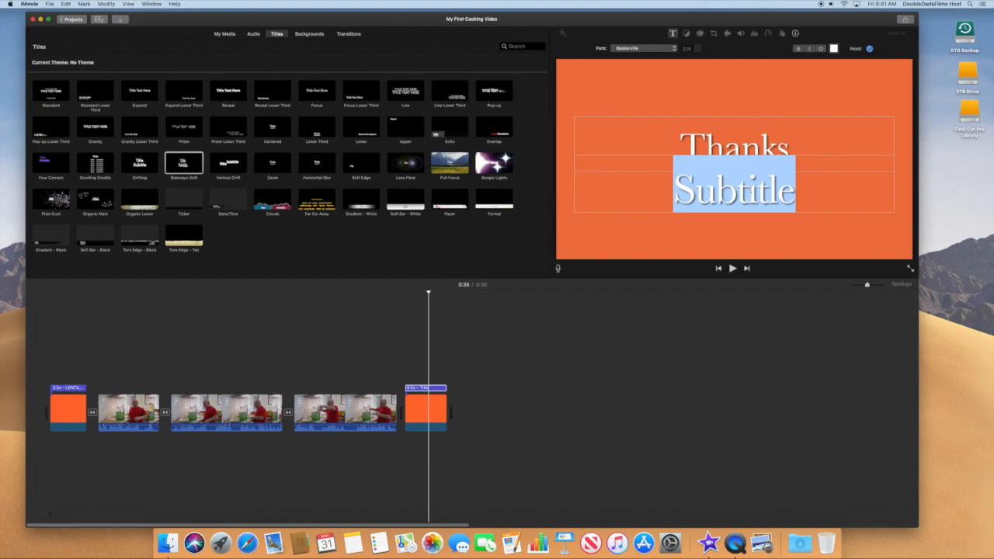
type("For Watching")
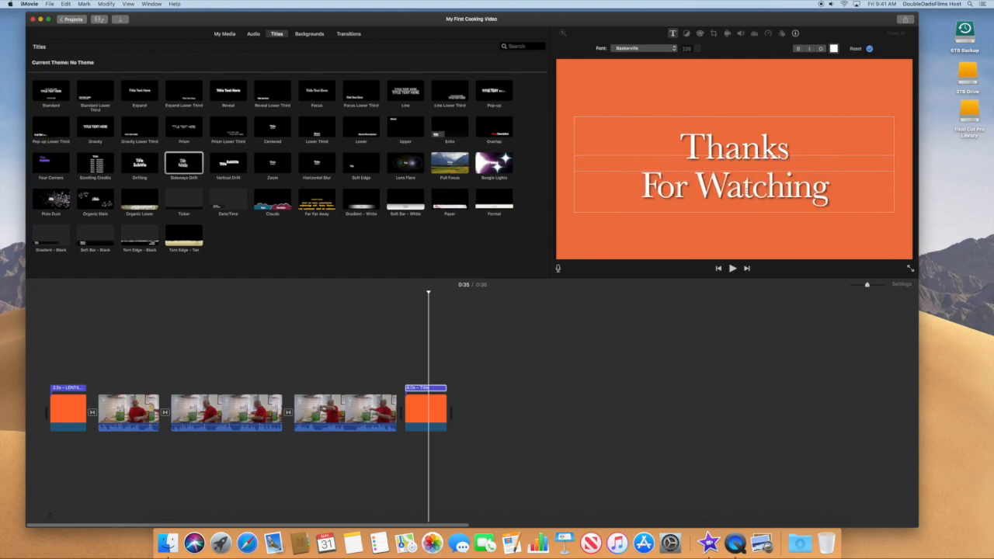
left_click(379, 365)
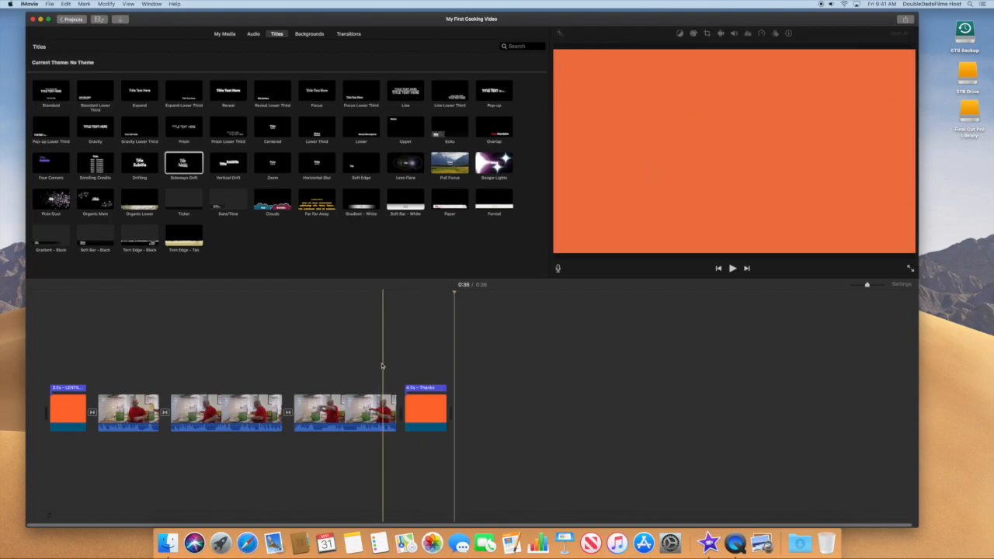
Step: Play the movie's ending from late in the third clip into the closing title
left_click(372, 361)
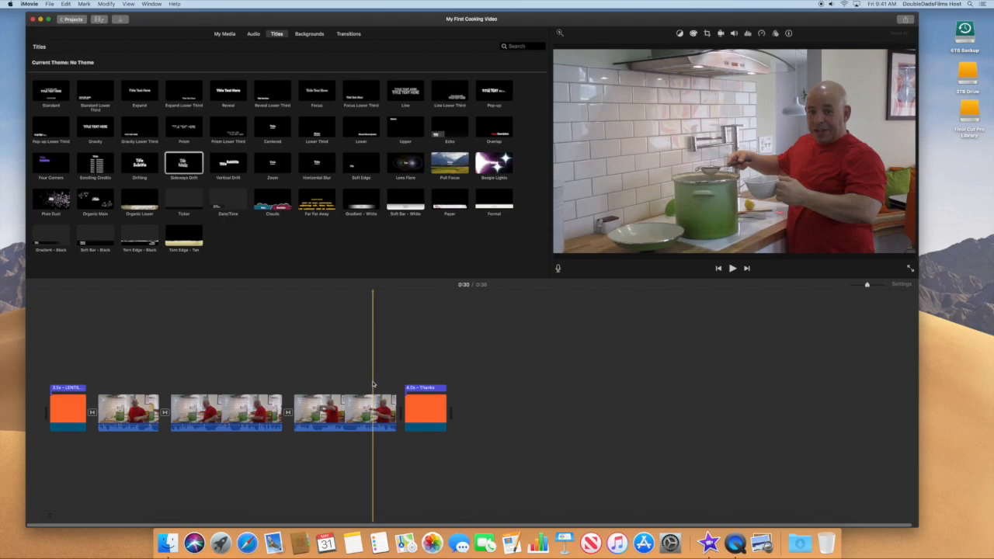
key("space")
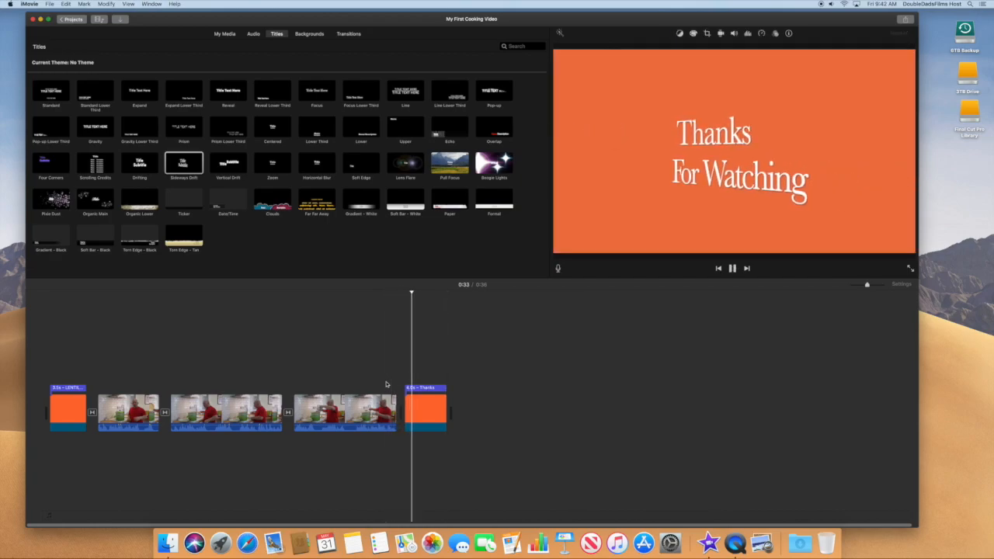
key("space")
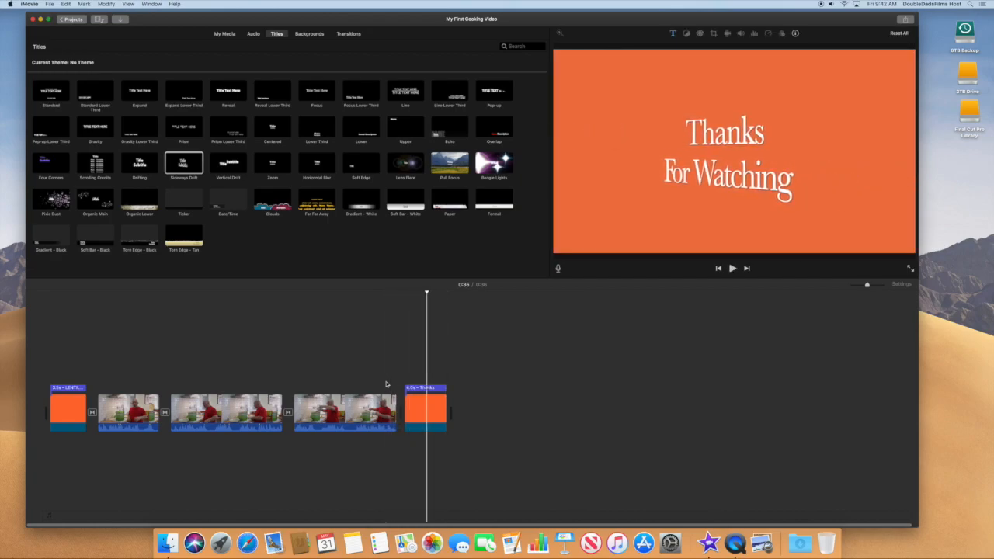
Step: Add a Circle Close transition between the third clip and the closing orange background, and play the movie across it
left_click(346, 34)
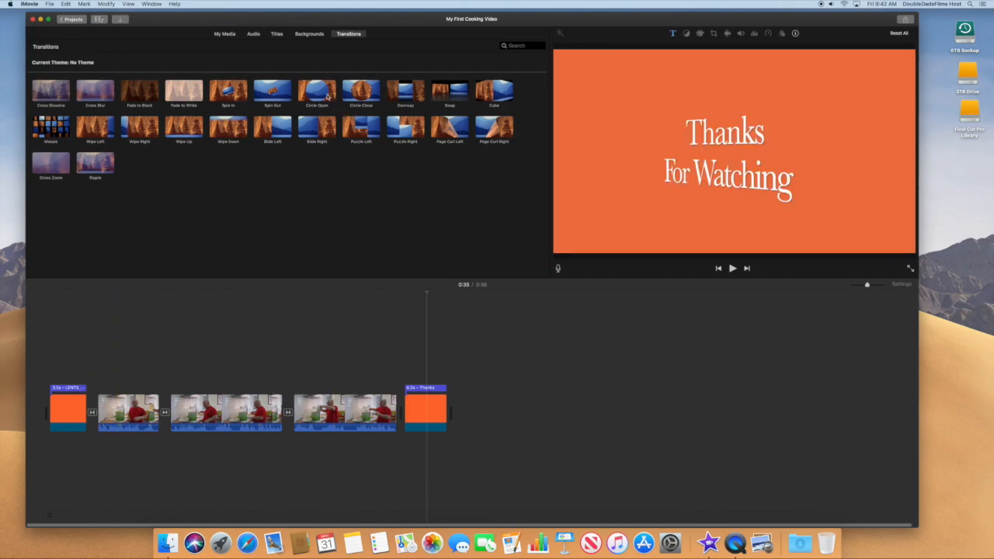
left_click(361, 94)
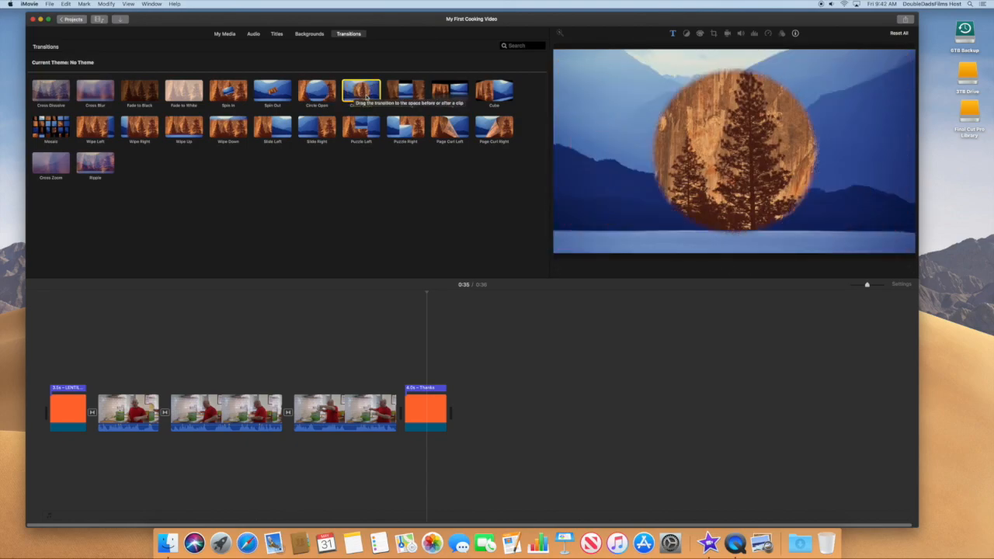
left_click_drag(367, 91, 397, 412)
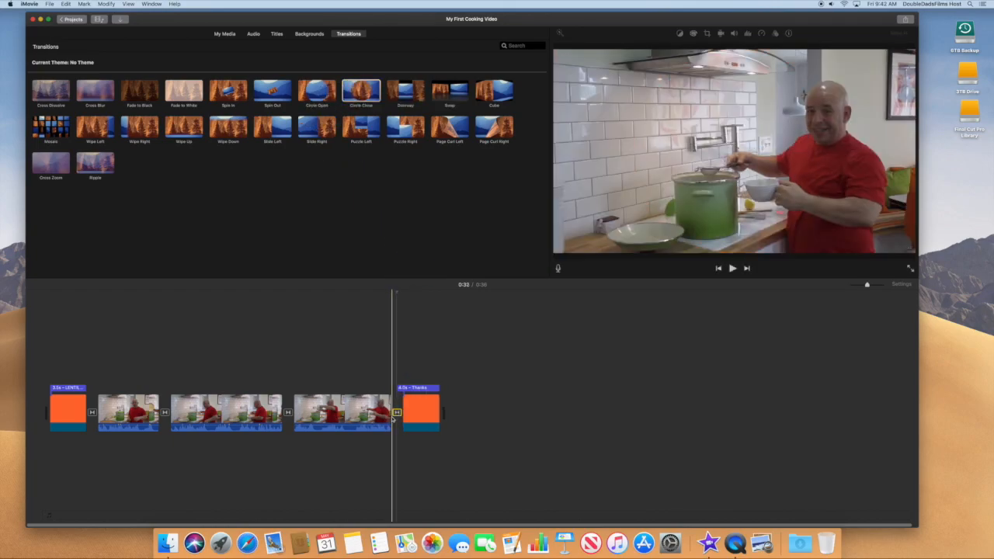
left_click(380, 379)
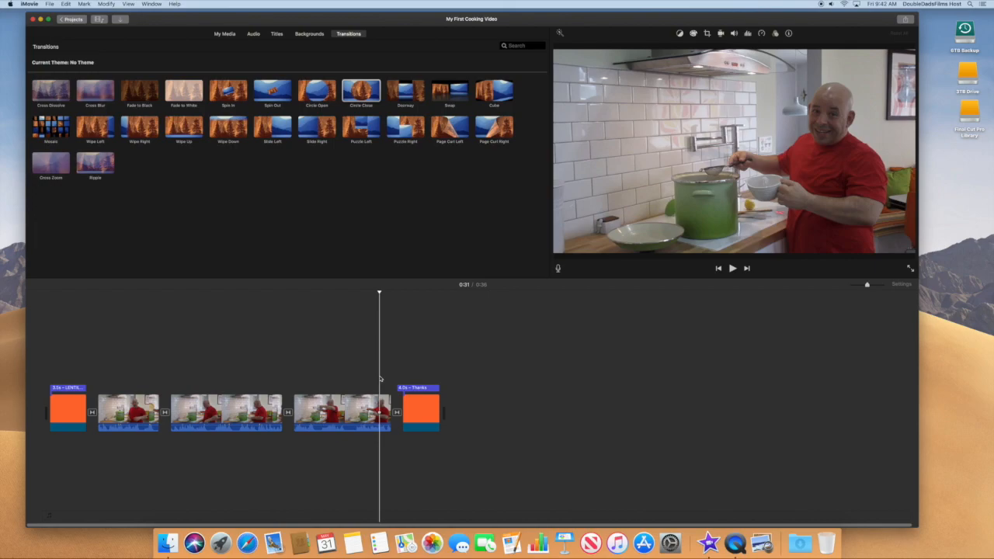
key("space")
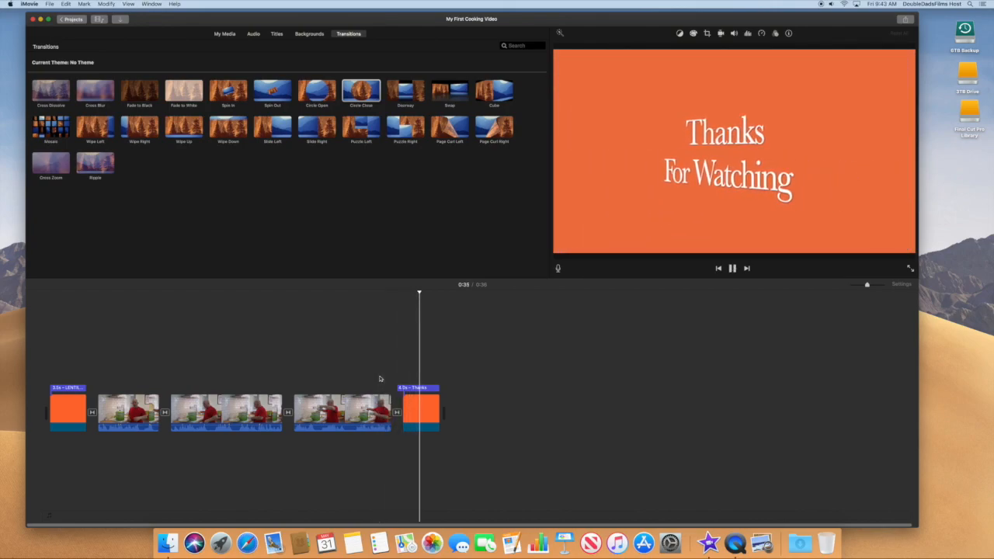
Step: Try extending the start of the closing title back over the last part of the third clip, and play that section
left_click(407, 389)
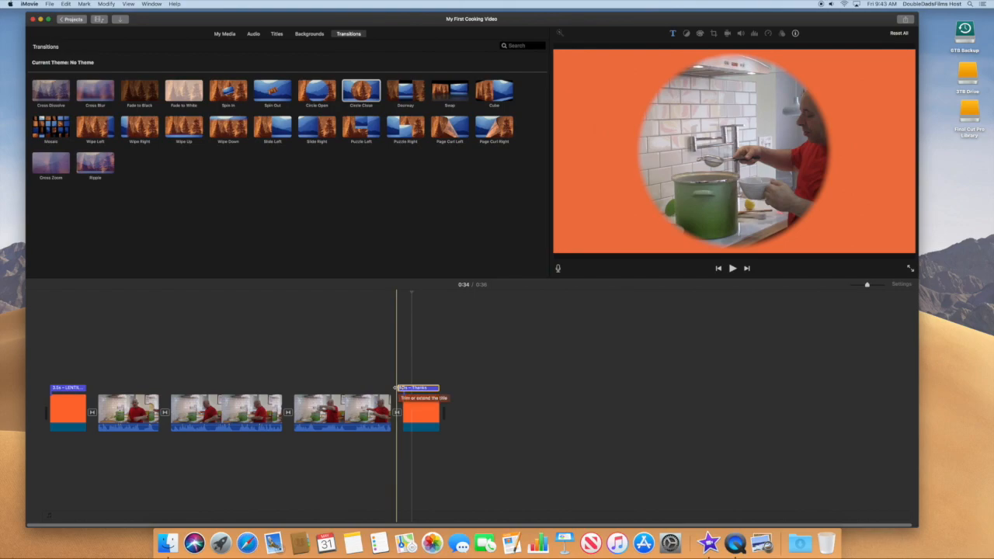
left_click_drag(396, 387, 361, 387)
left_click(334, 379)
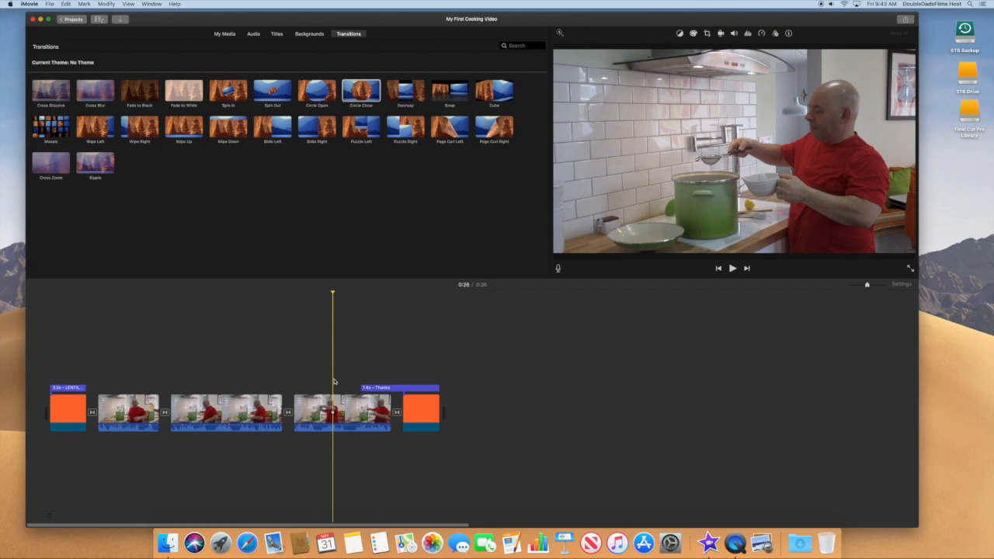
key("space")
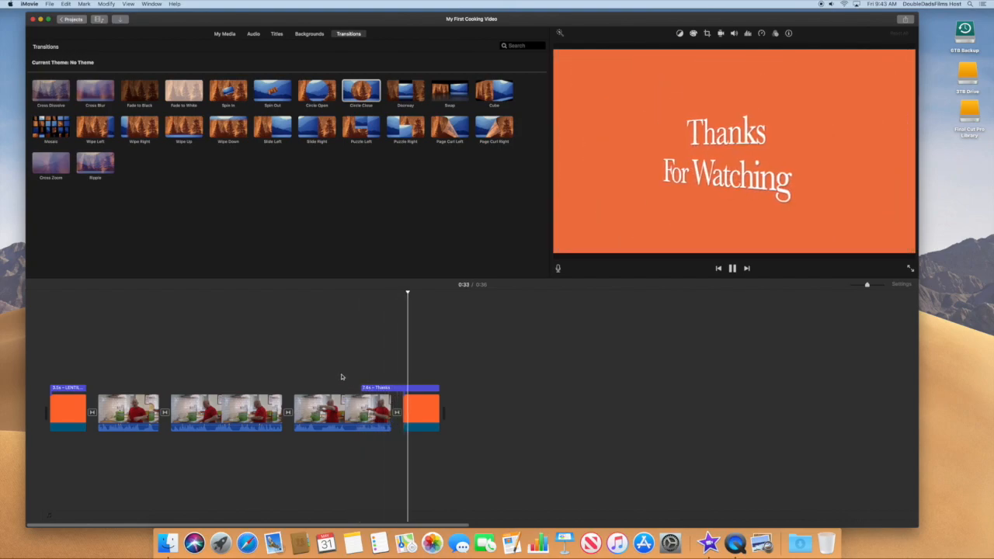
Step: Trim the start of the "Thanks" title to the start of the closing orange background, making the title 3.5 s long
left_click(373, 388)
left_click_drag(362, 387, 403, 388)
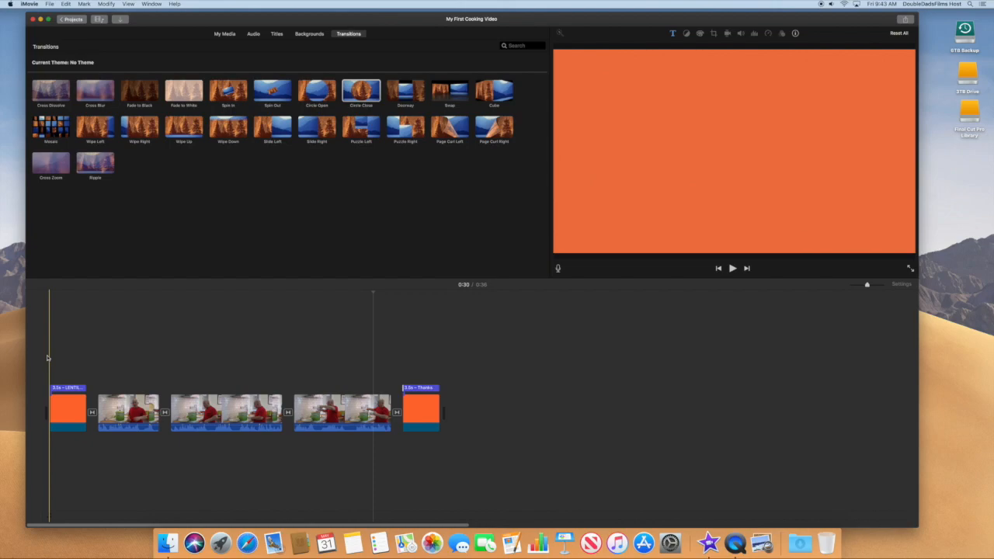
left_click(445, 333)
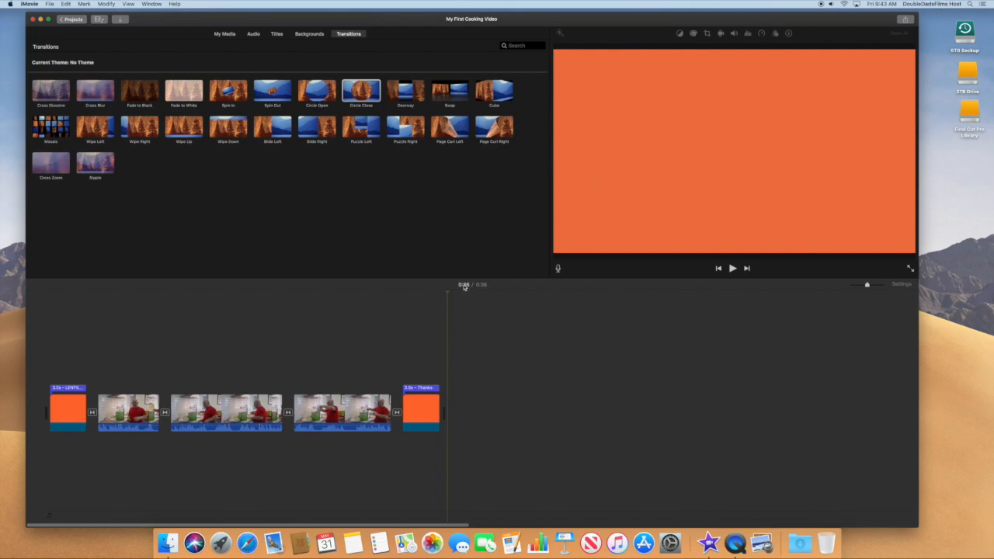
Step: Play the movie from the beginning at a lower sound volume, and replay it from the start of the third clip
key("space")
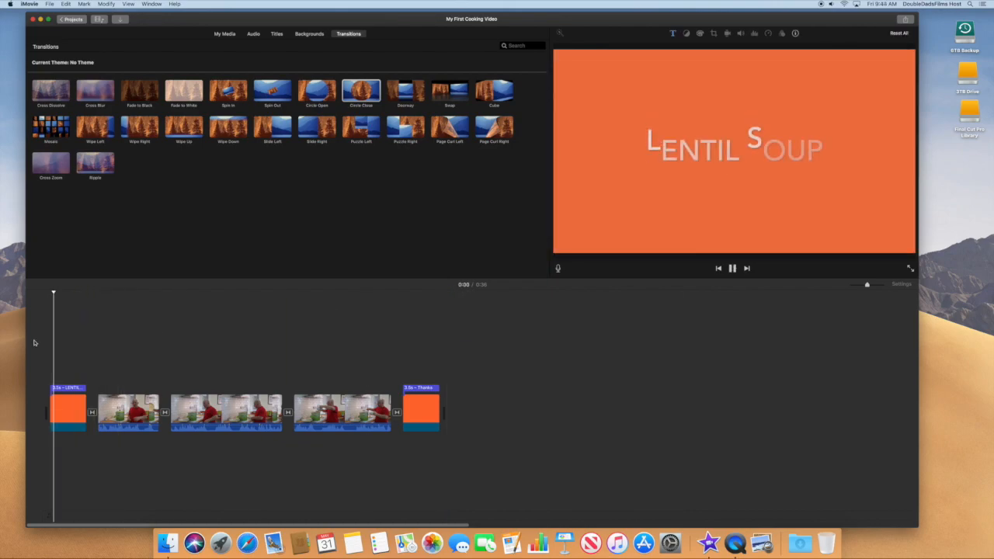
key("XF86AudioLowerVolume")
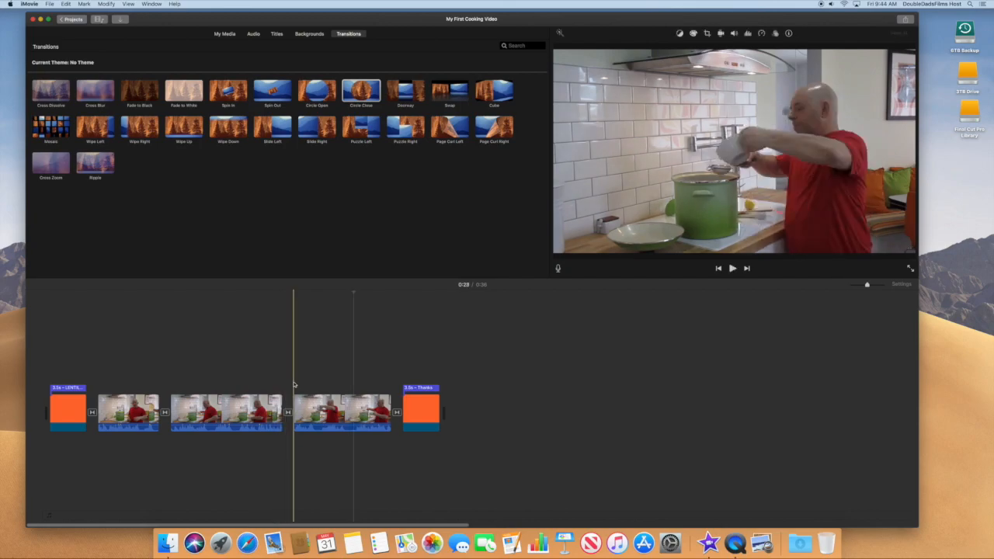
key("space")
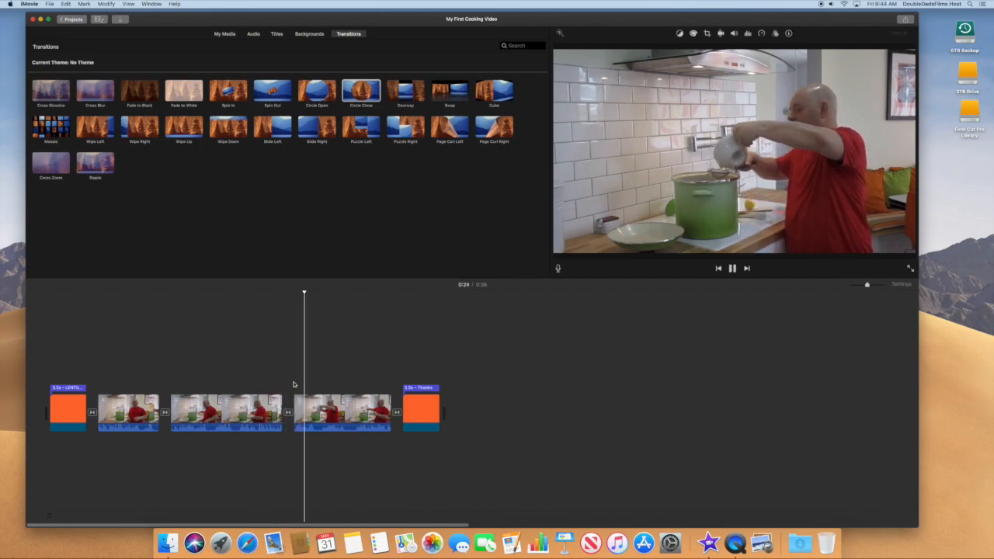